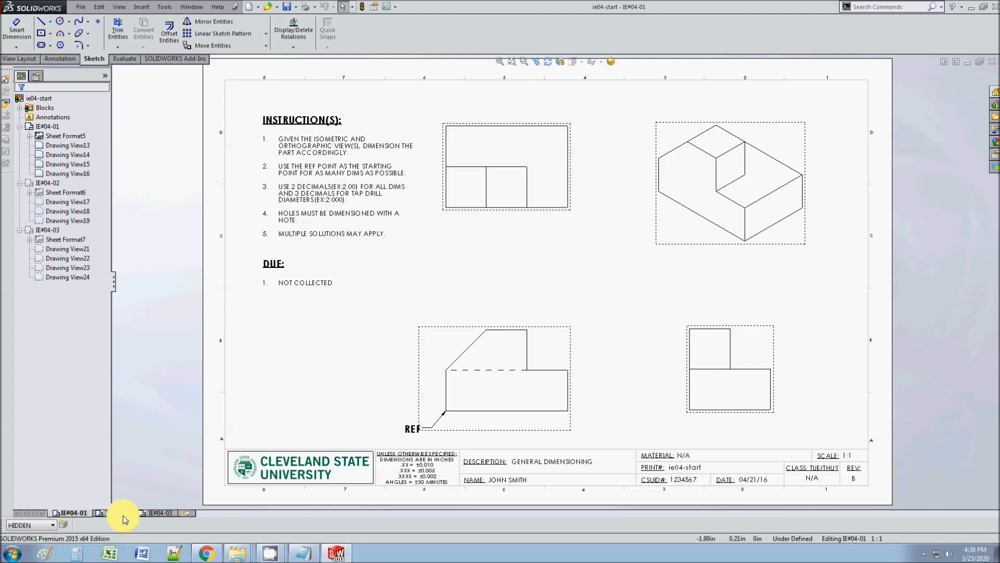
# Review the part views on sheets IE#04-03 and IE#04-02, and return to sheet IE#04-01.
pyautogui.click(124, 515)
pyautogui.click(160, 515)
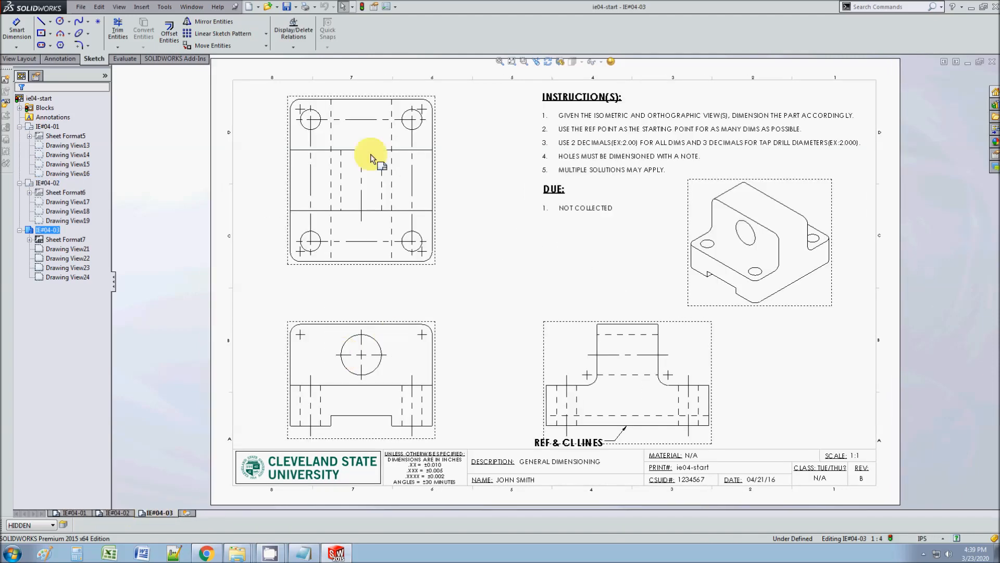
pyautogui.click(120, 513)
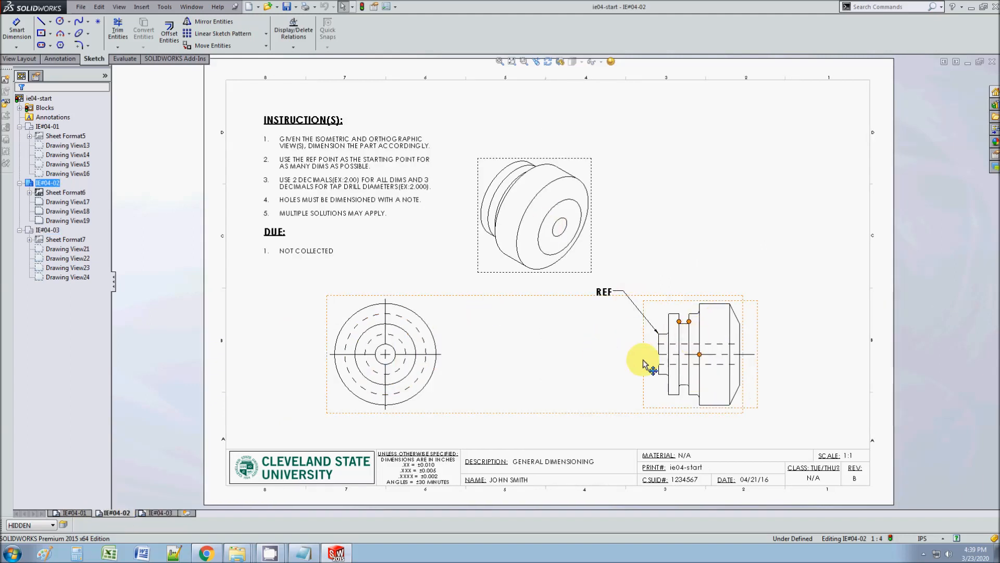
pyautogui.click(77, 514)
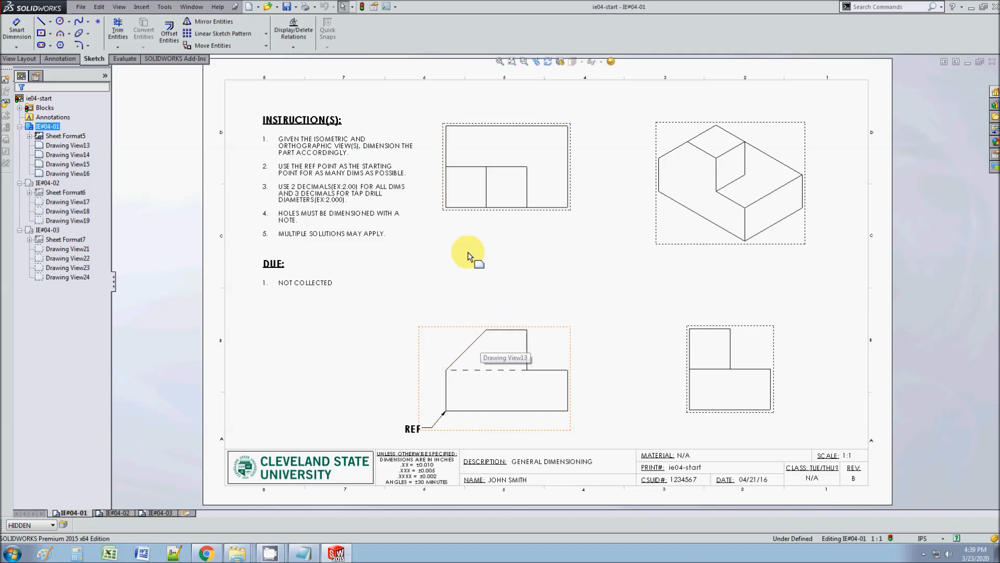
# Enter the drafter's full name as the NAME value in the drawing's custom file properties.
pyautogui.click(80, 7)
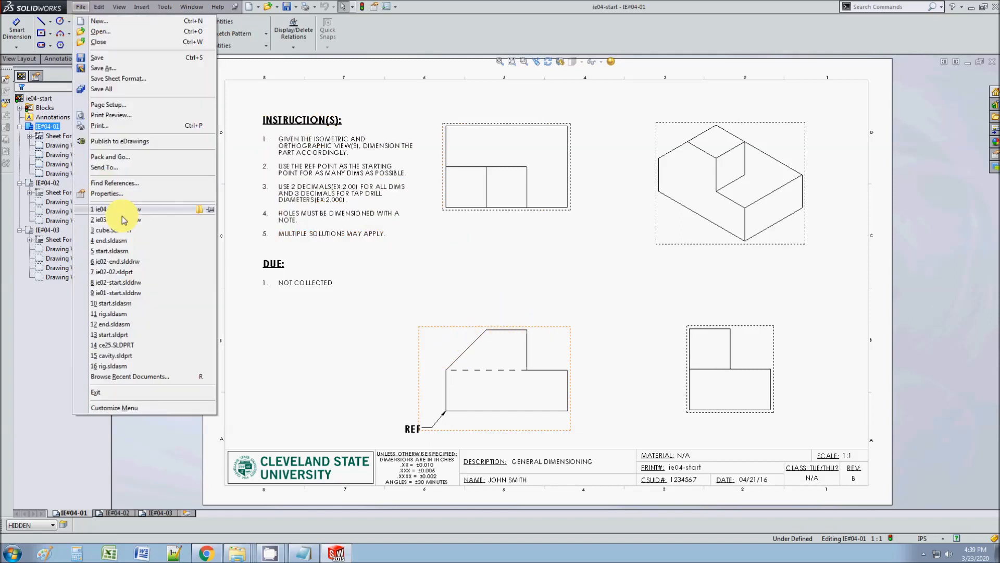
pyautogui.click(116, 196)
pyautogui.click(314, 222)
pyautogui.click(470, 277)
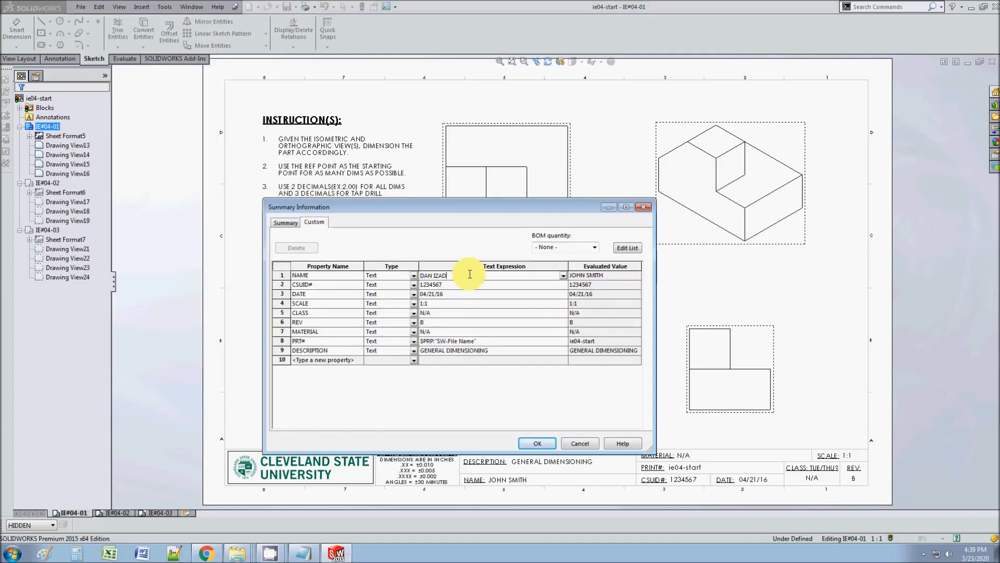
pyautogui.click(532, 449)
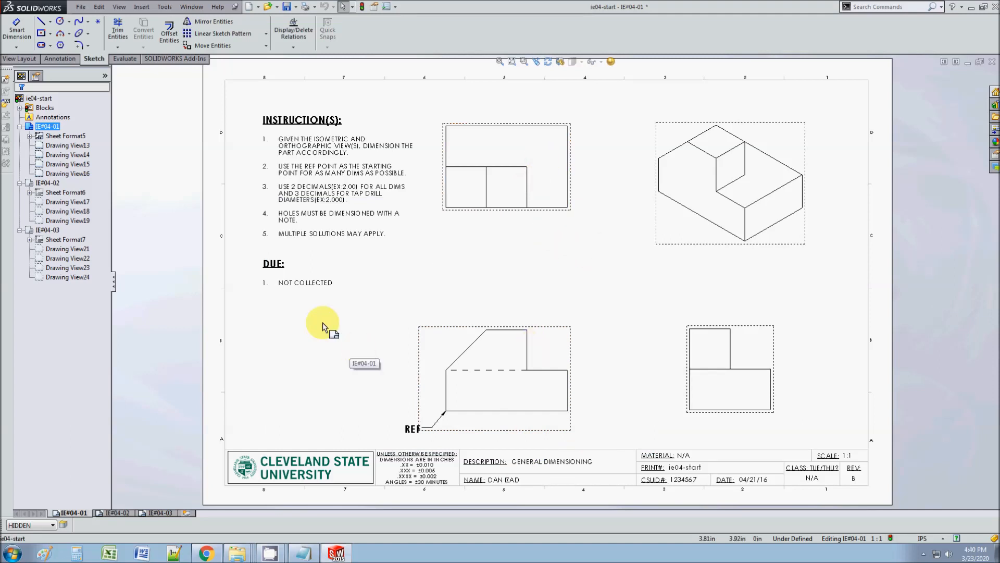
# Dimension the front view horizontally from its left REF edge to the slope's upper corner and to the step's vertical edge, stacking both above the view.
pyautogui.click(18, 32)
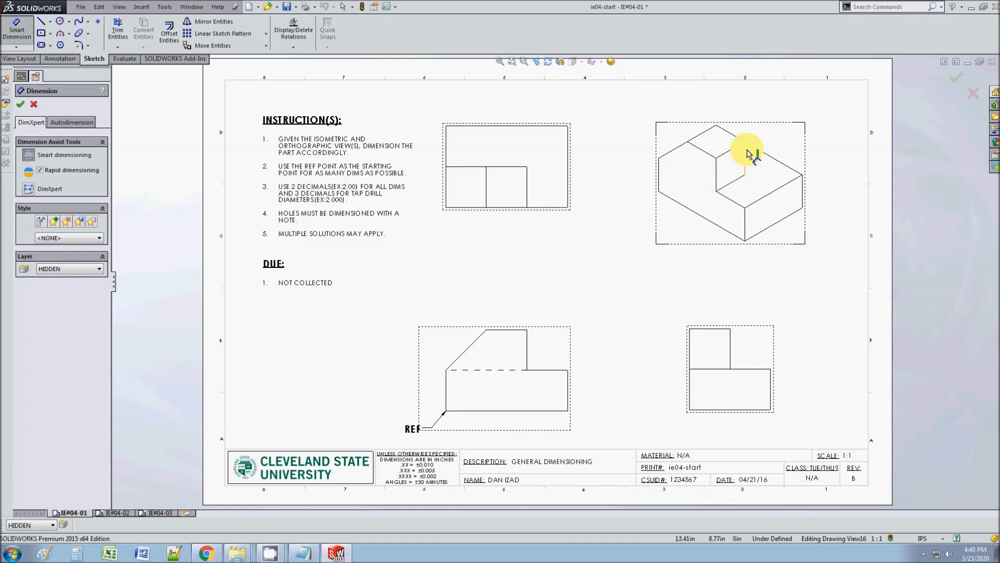
pyautogui.click(446, 389)
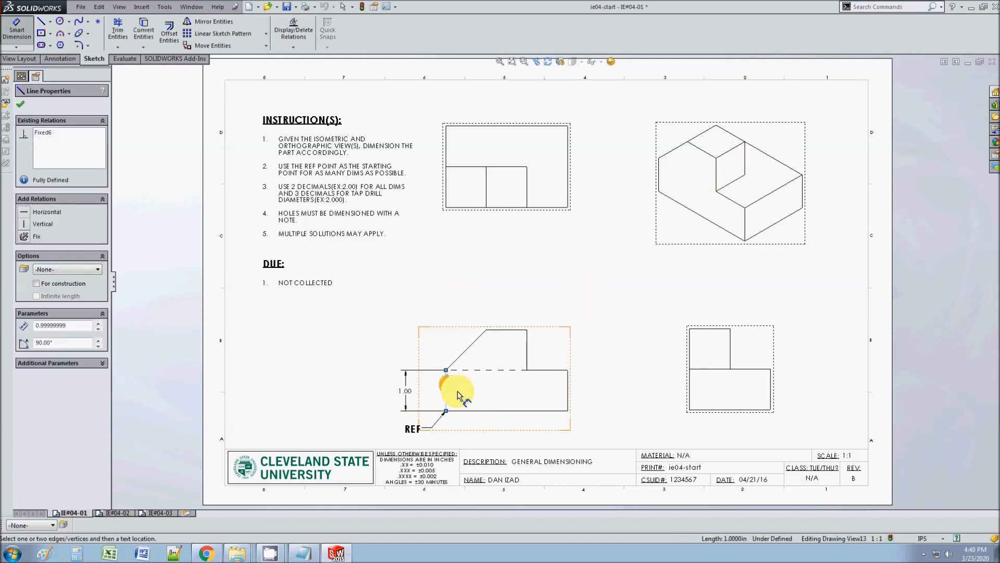
pyautogui.click(488, 334)
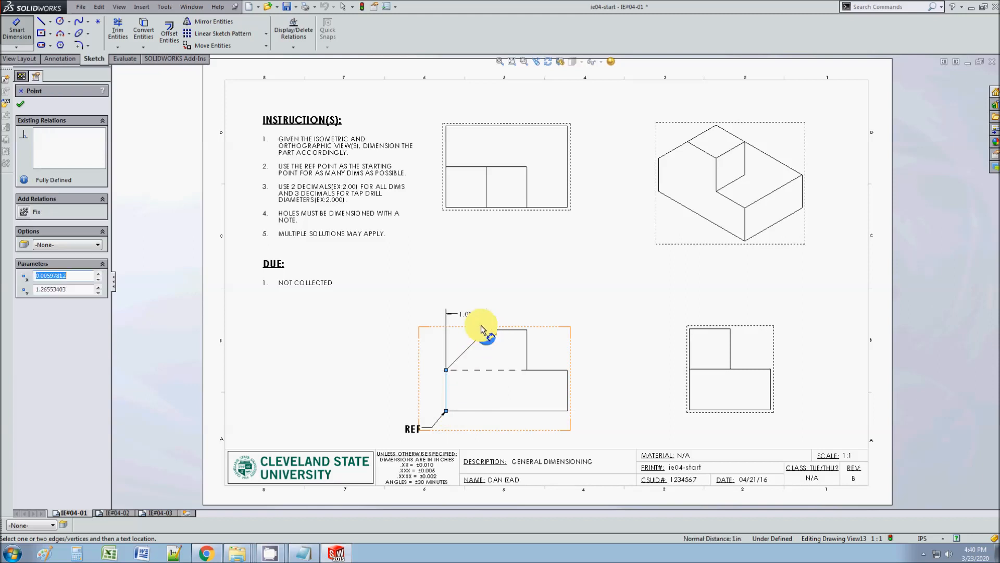
pyautogui.click(474, 322)
pyautogui.click(448, 390)
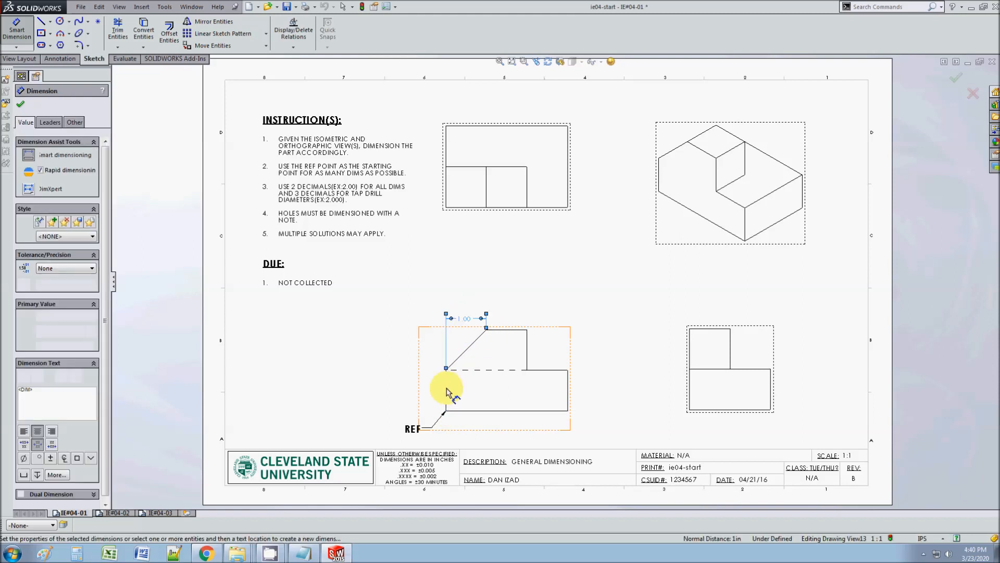
pyautogui.click(528, 348)
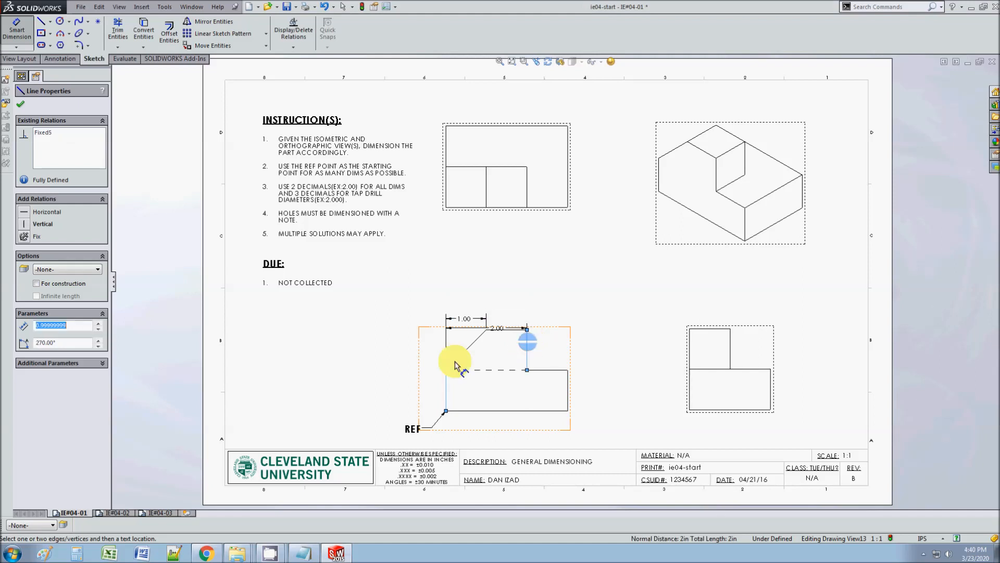
pyautogui.click(492, 303)
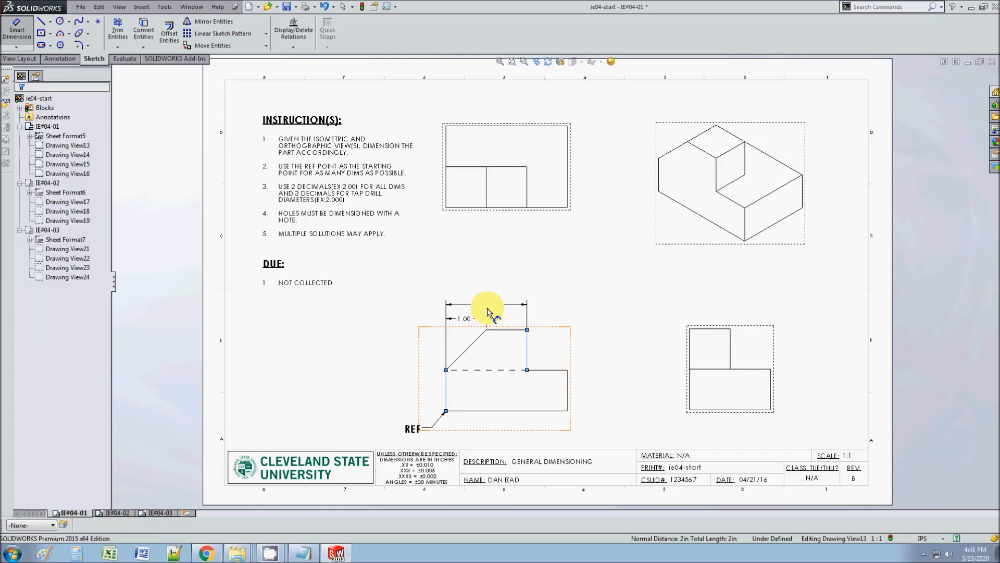
# Dimension the front view's overall width from the left REF edge, placed above the two shorter horizontal dimensions.
pyautogui.click(446, 390)
pyautogui.click(527, 328)
pyautogui.click(568, 388)
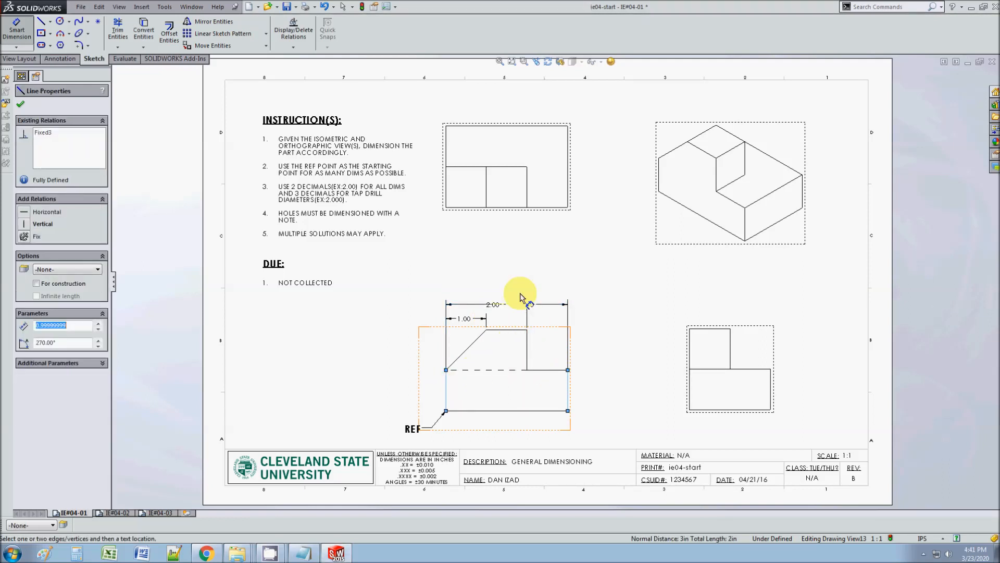
pyautogui.click(520, 287)
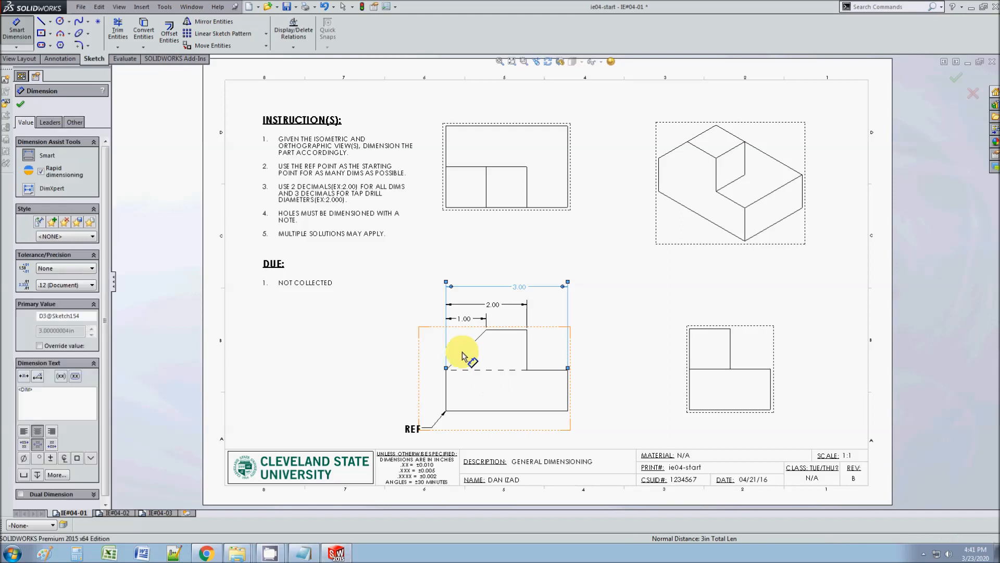
pyautogui.click(472, 329)
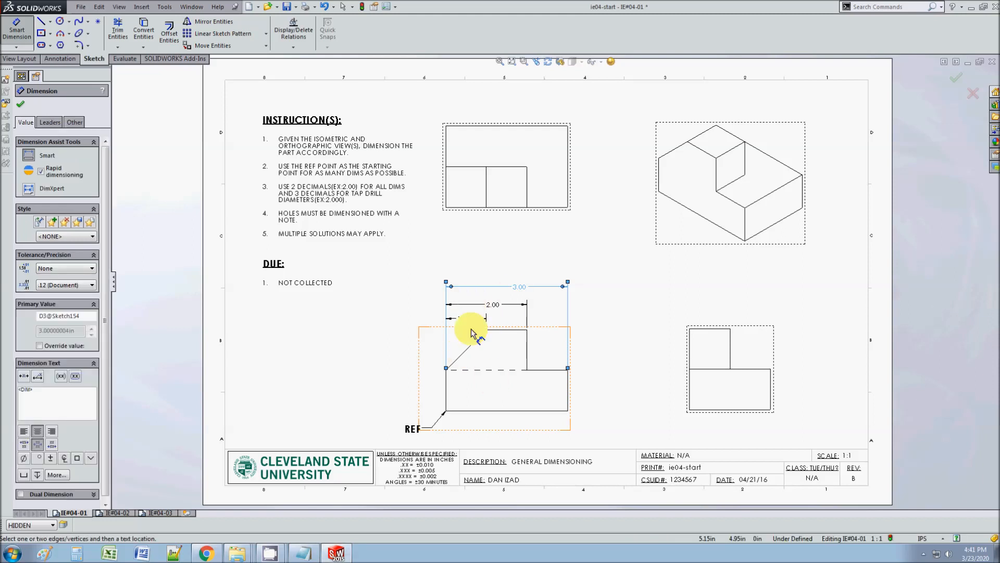
pyautogui.click(20, 107)
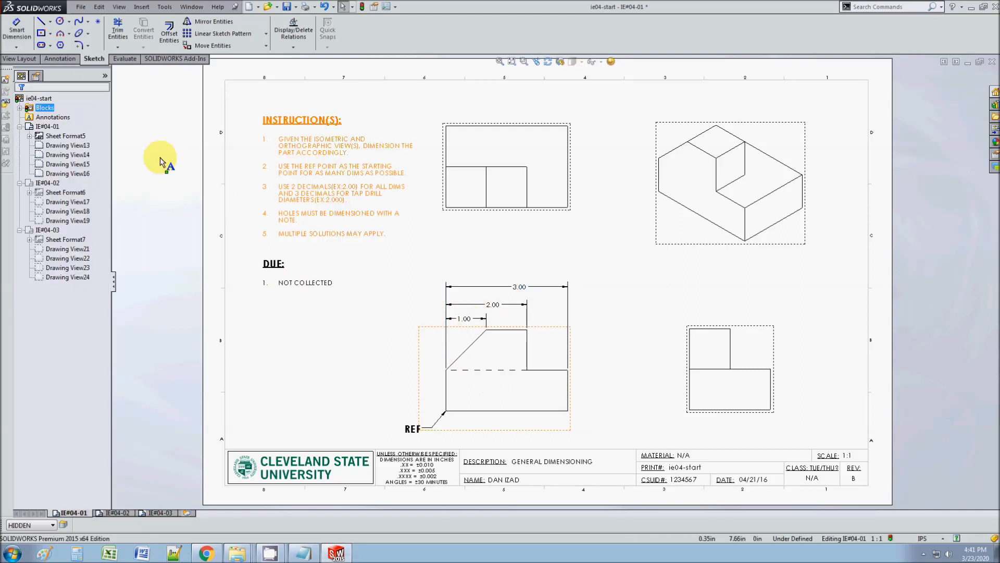
# Dimension the front view's lower step height and overall height from the bottom edge, placing both to the right of the view.
pyautogui.click(15, 35)
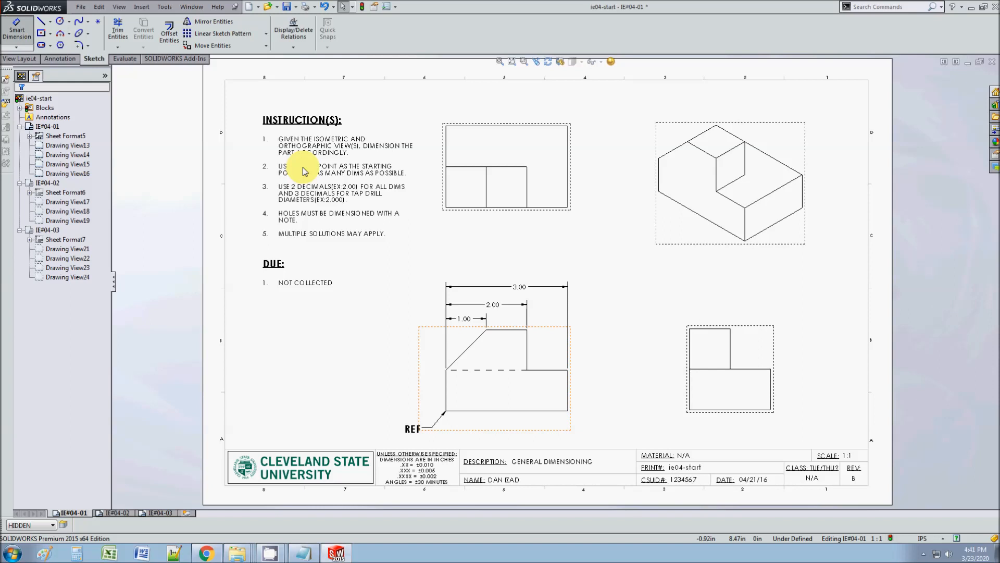
pyautogui.click(509, 412)
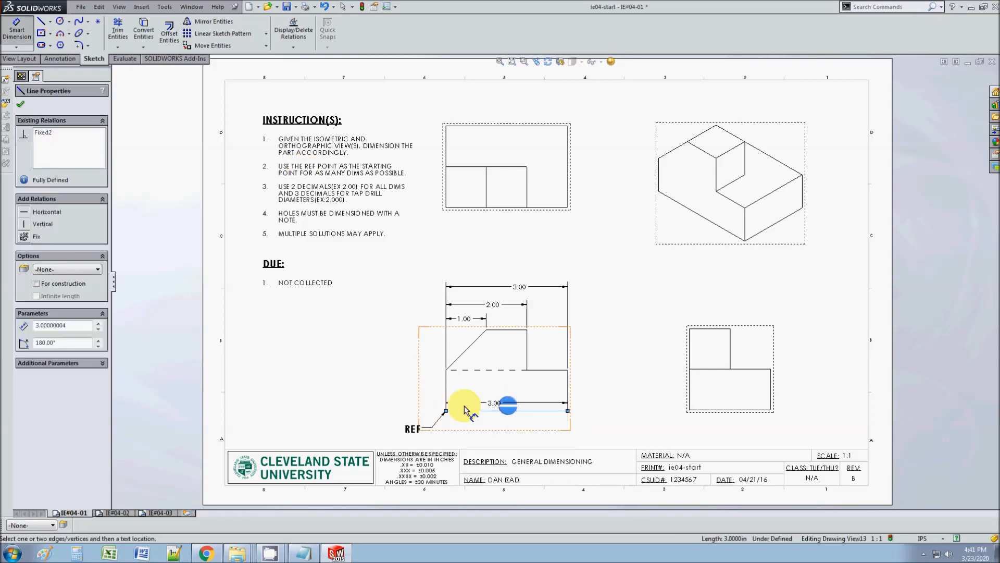
pyautogui.click(554, 372)
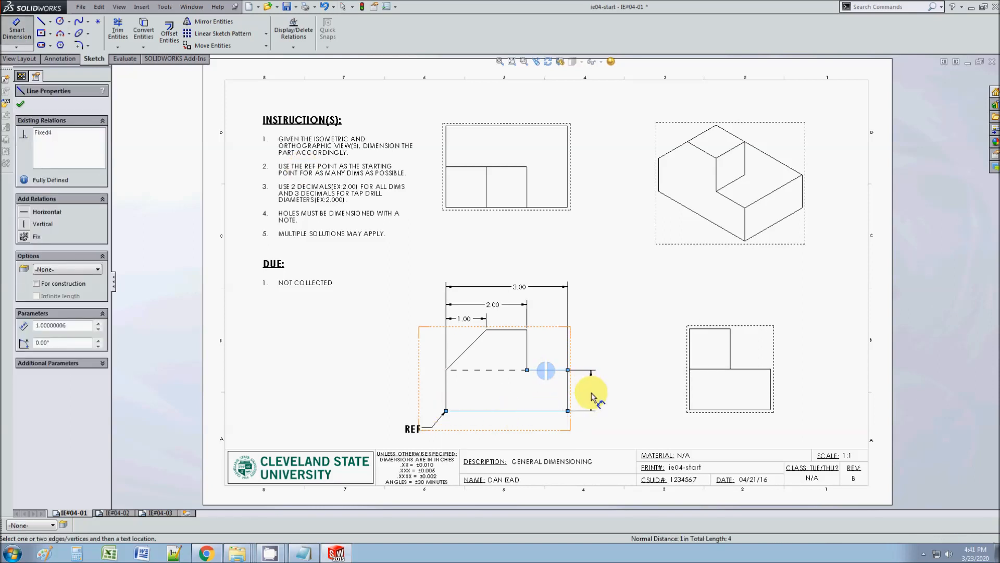
pyautogui.click(592, 398)
pyautogui.click(507, 411)
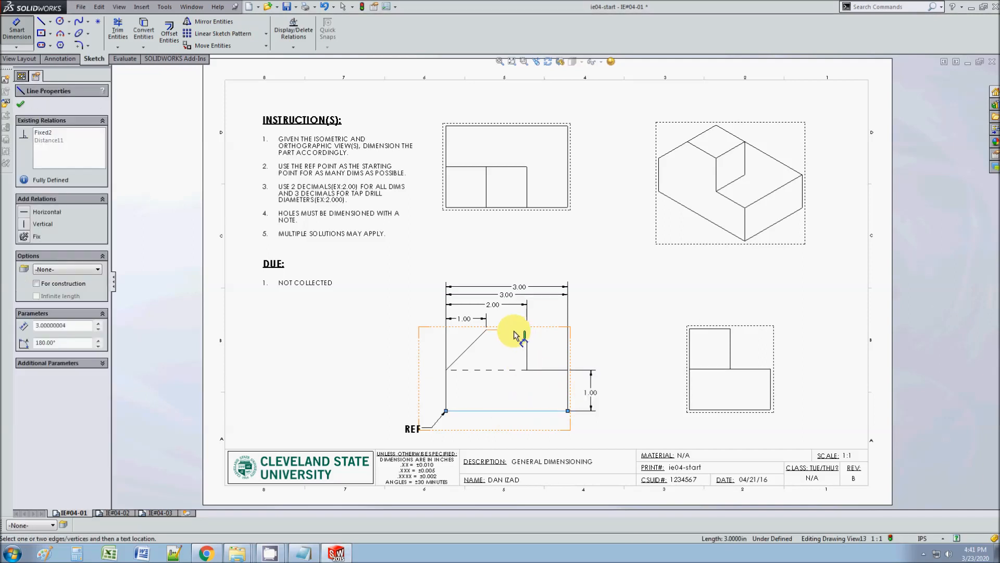
pyautogui.click(499, 331)
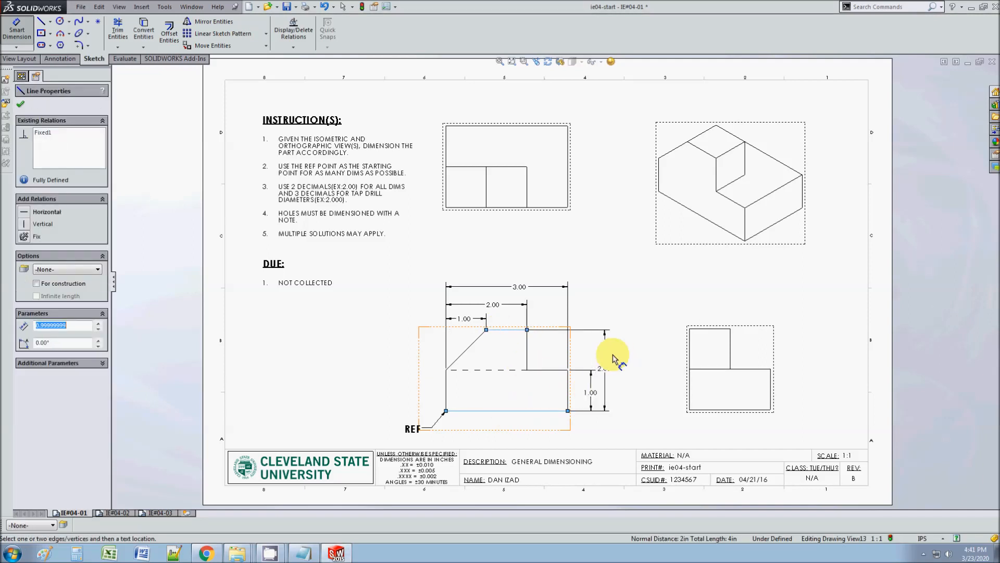
pyautogui.click(613, 359)
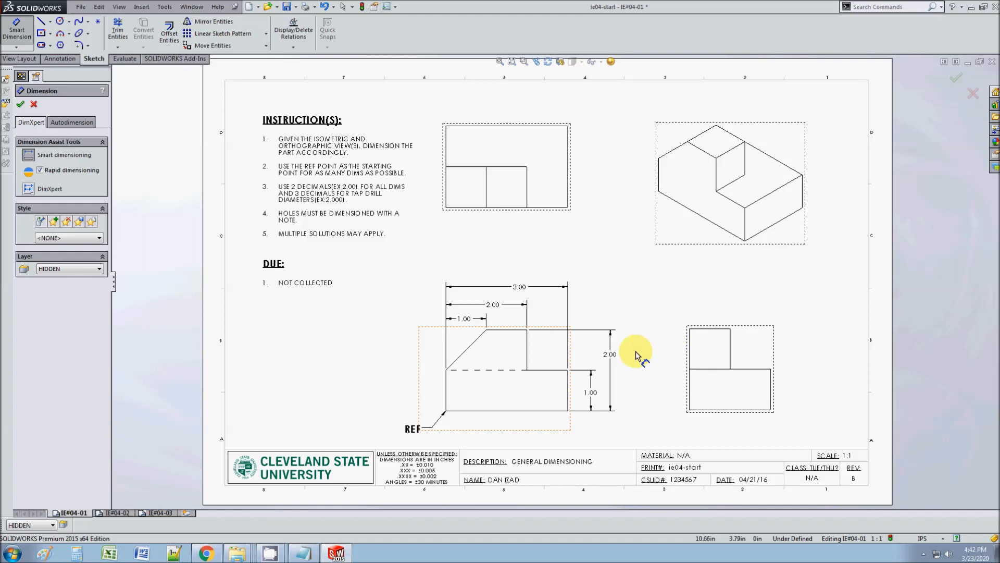
# Dimension the side view's upper block width and overall depth from its left edge, placing both above the view.
pyautogui.click(690, 345)
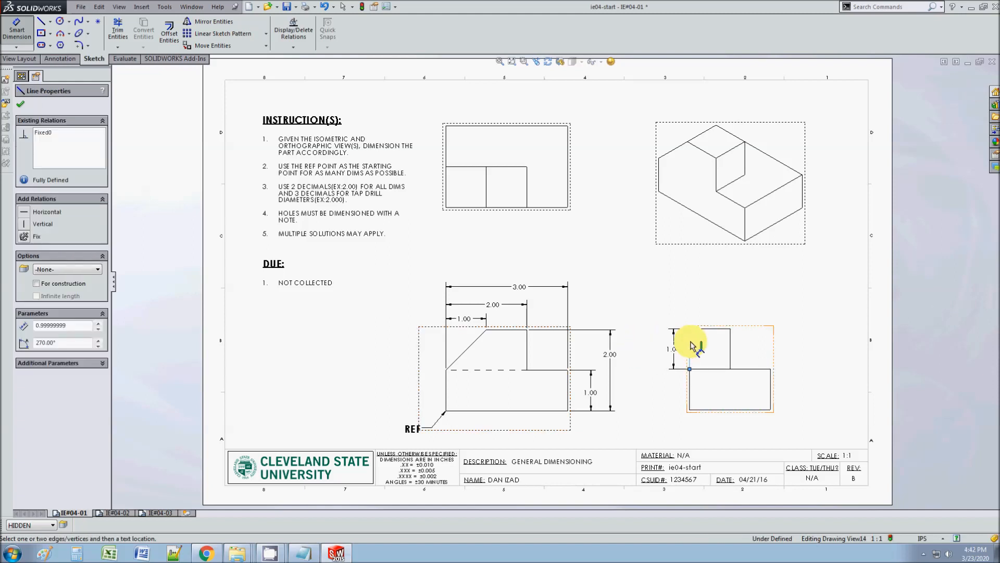
pyautogui.click(734, 350)
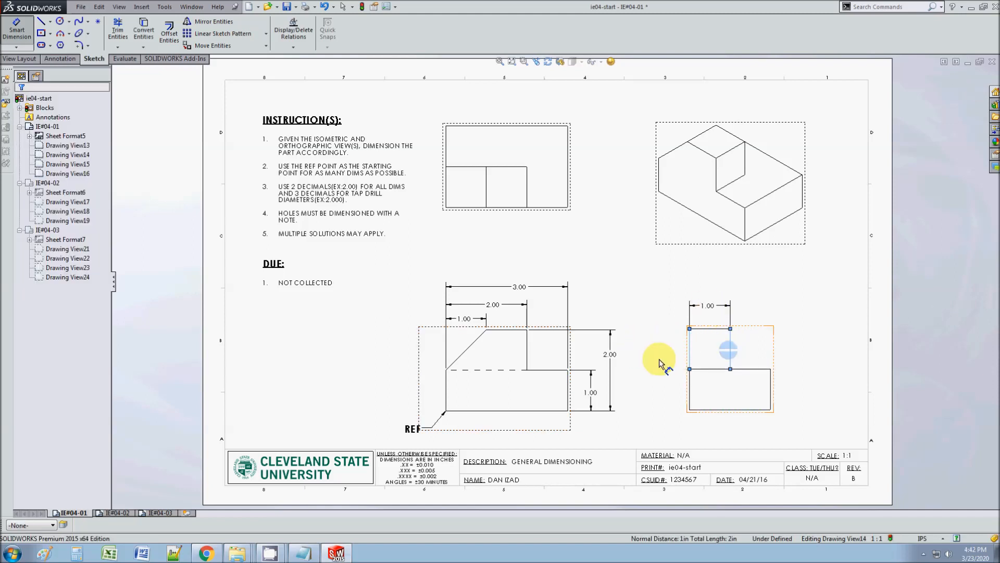
pyautogui.click(691, 389)
pyautogui.click(770, 386)
pyautogui.click(648, 345)
pyautogui.press('Escape')
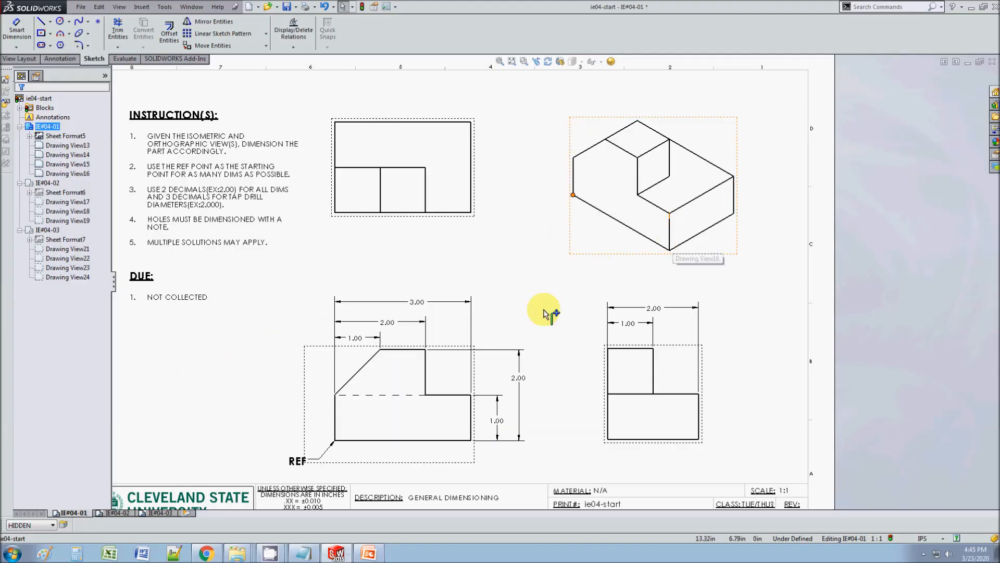
# Highlight the part's overall width, height and depth dimensions together to check its envelope size.
pyautogui.click(422, 303)
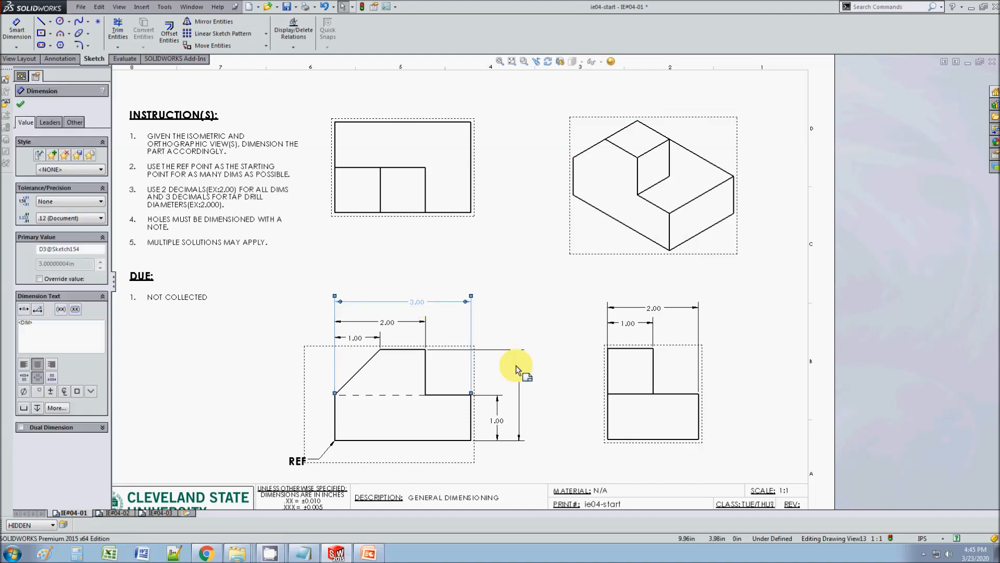
pyautogui.keyDown('ctrl'); pyautogui.click(519, 371); pyautogui.keyUp('ctrl')
pyautogui.keyDown('ctrl'); pyautogui.click(653, 308); pyautogui.keyUp('ctrl')
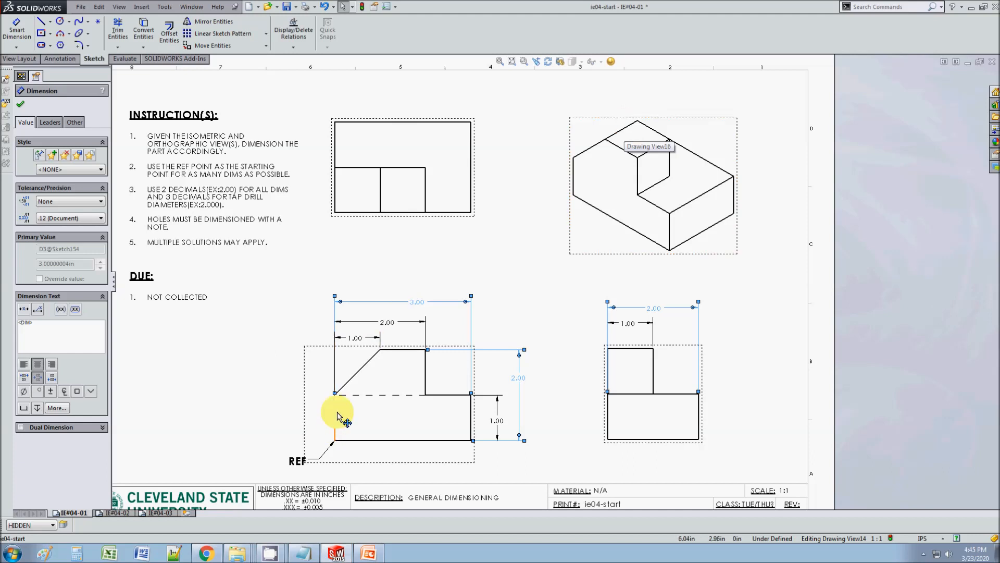
# Check the front view's slope endpoints and step corner against the step-height and horizontal location dimensions that define them.
pyautogui.click(335, 394)
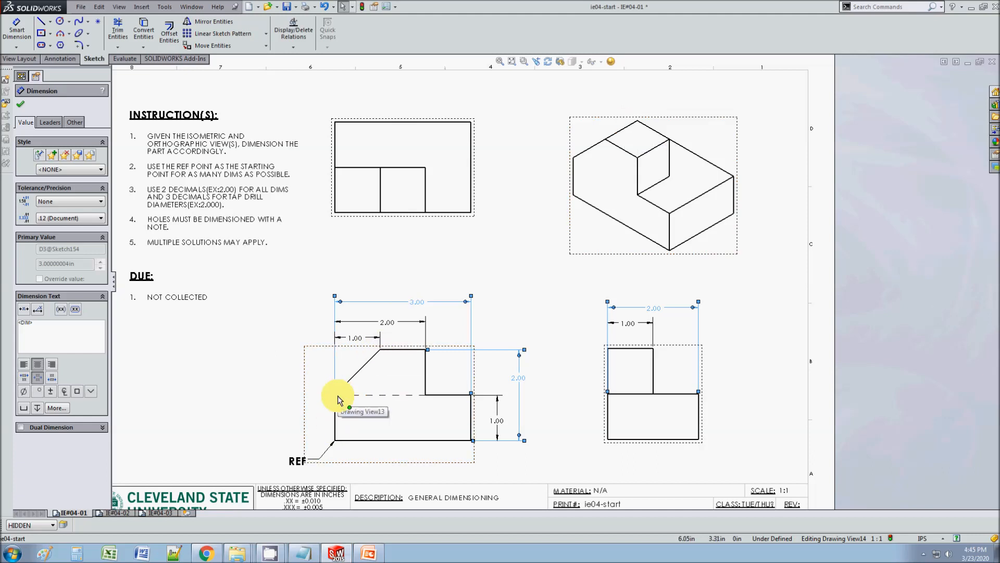
pyautogui.click(498, 416)
pyautogui.click(335, 394)
pyautogui.click(382, 352)
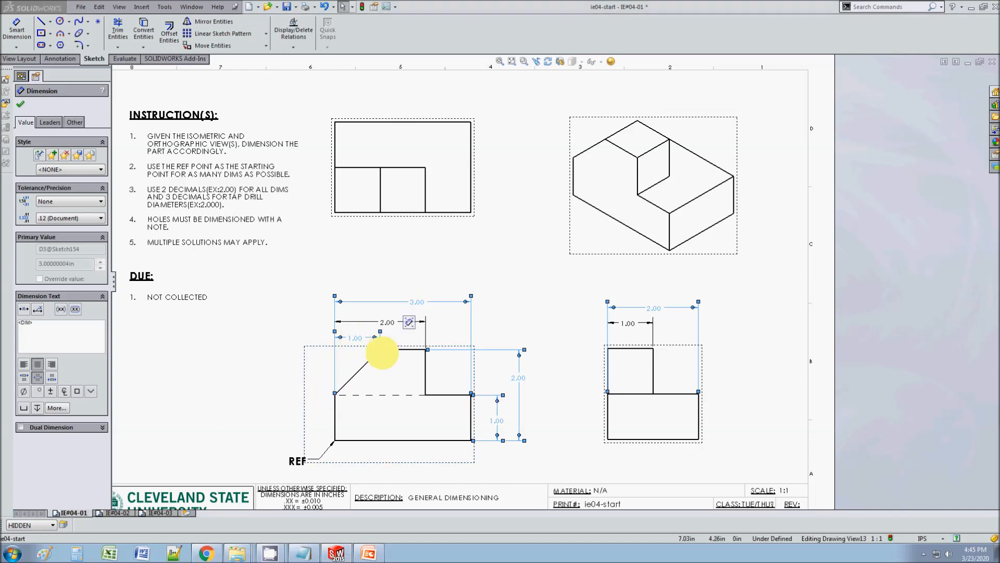
pyautogui.click(337, 400)
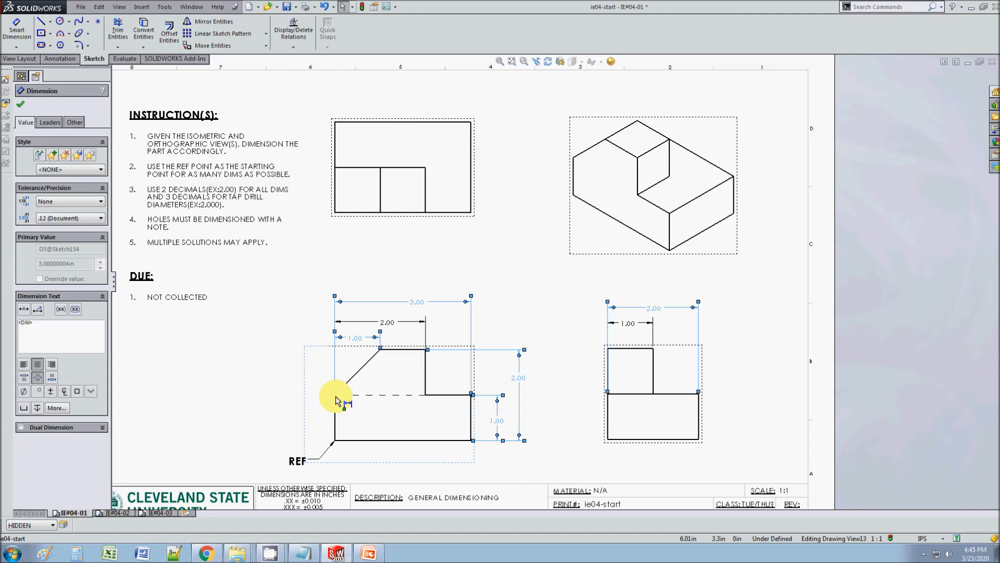
pyautogui.click(426, 350)
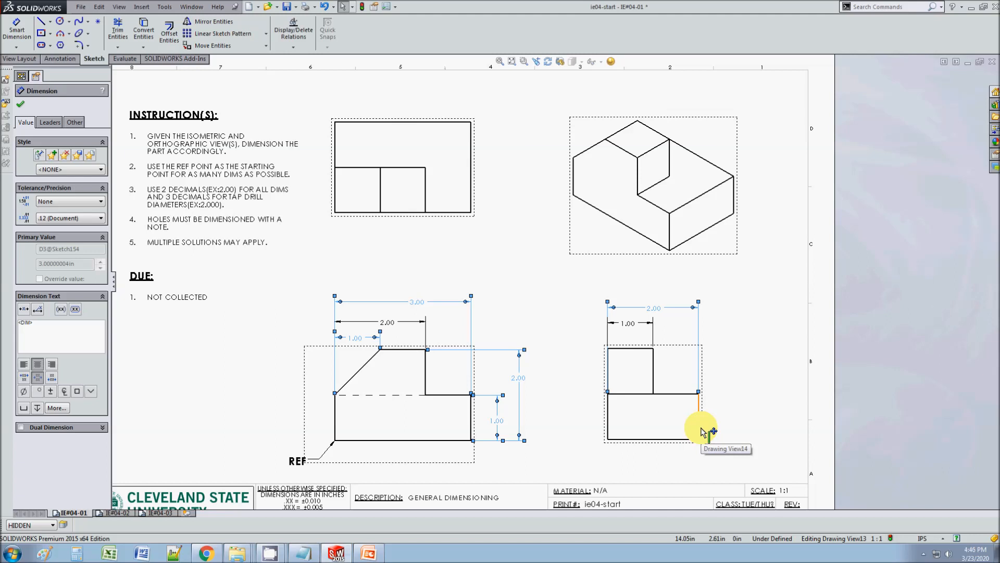
pyautogui.click(425, 351)
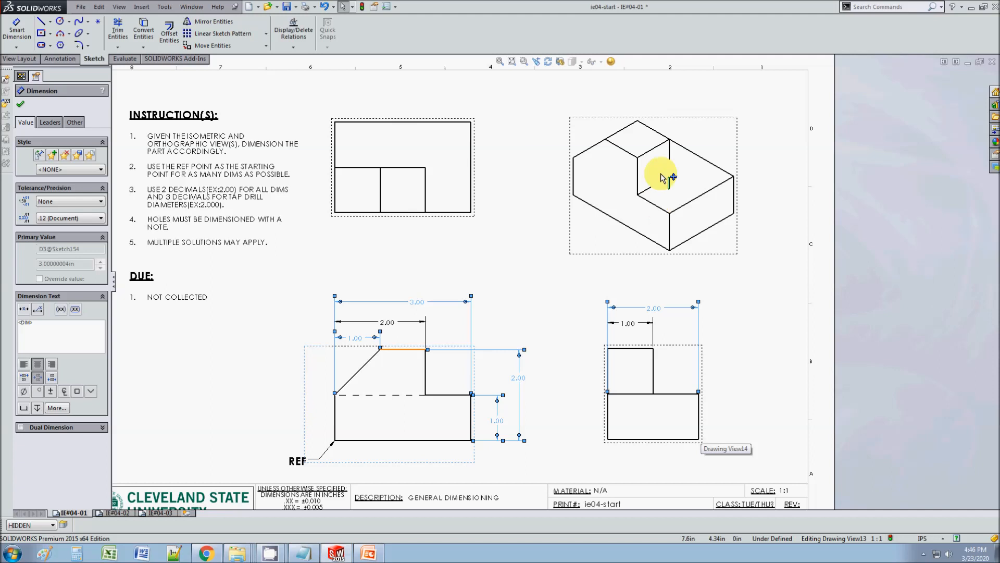
pyautogui.click(401, 326)
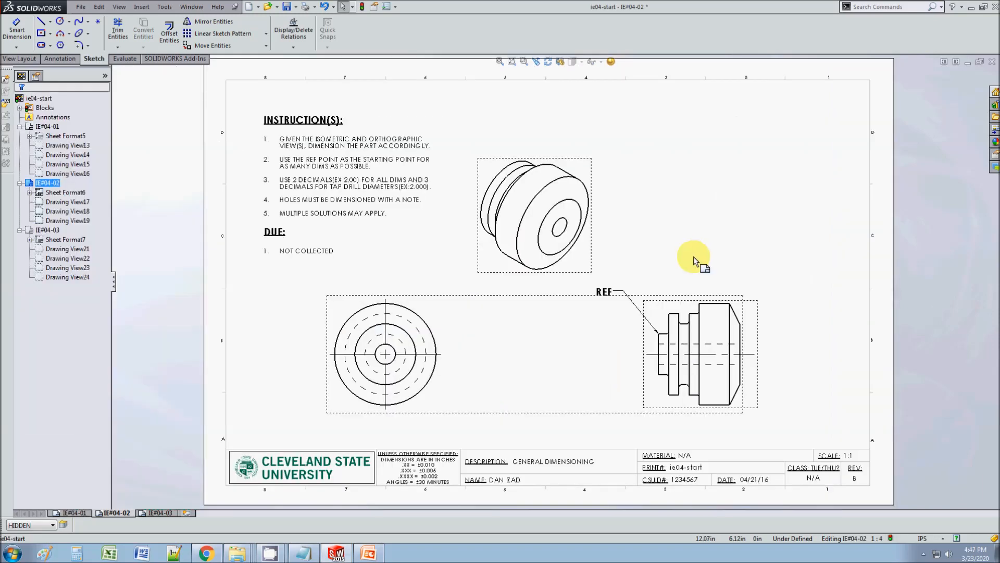
# Dimension the stepped profile view's horizontal shoulder positions from its REF edge, stacking the dimensions above the view.
pyautogui.scroll(-2, 694, 261)
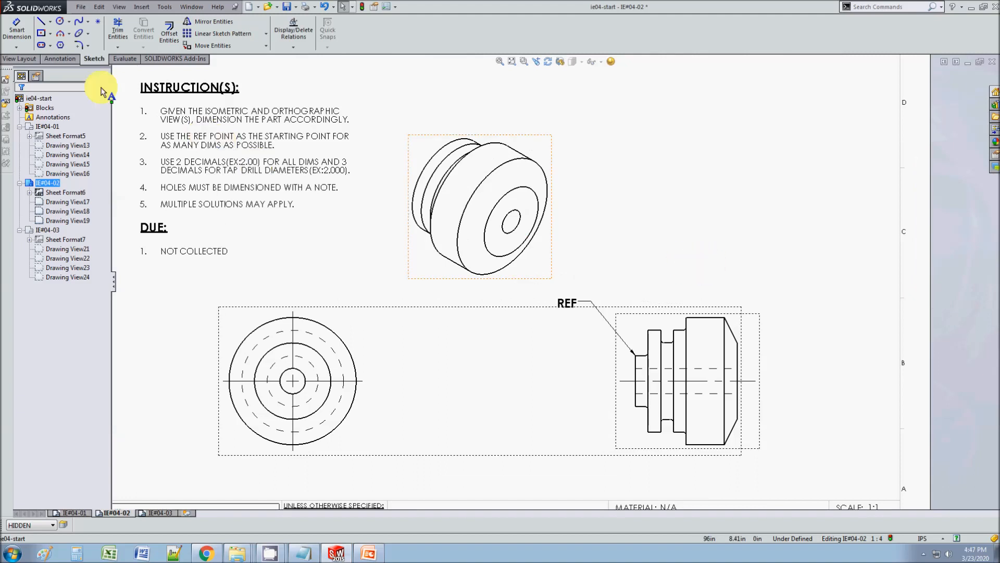
pyautogui.click(23, 37)
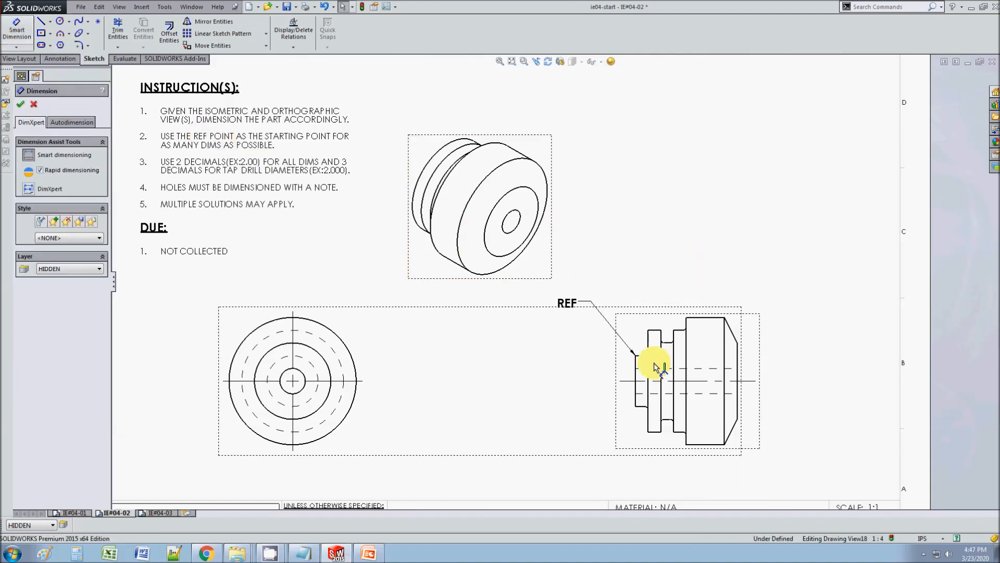
pyautogui.click(637, 366)
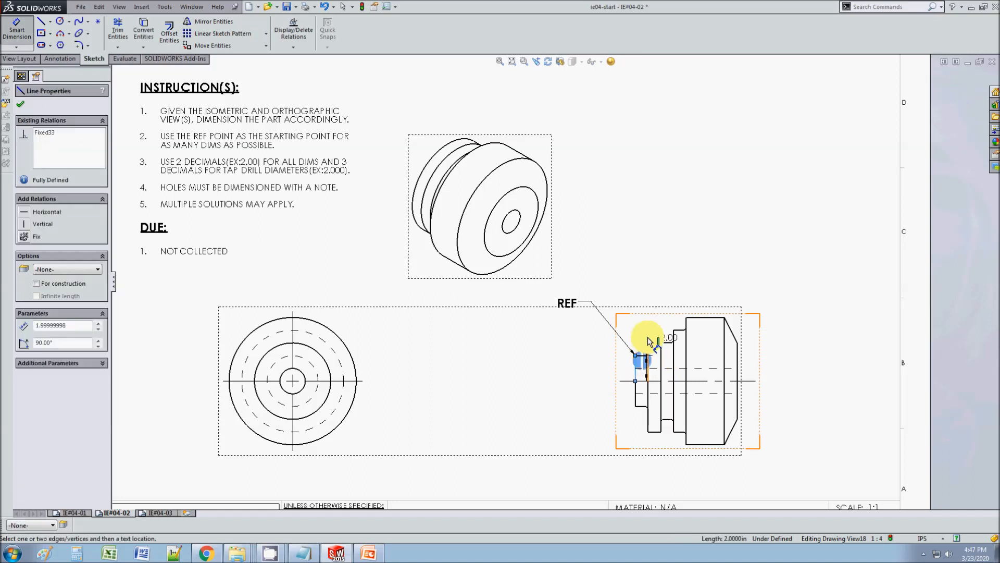
pyautogui.click(648, 343)
pyautogui.click(607, 288)
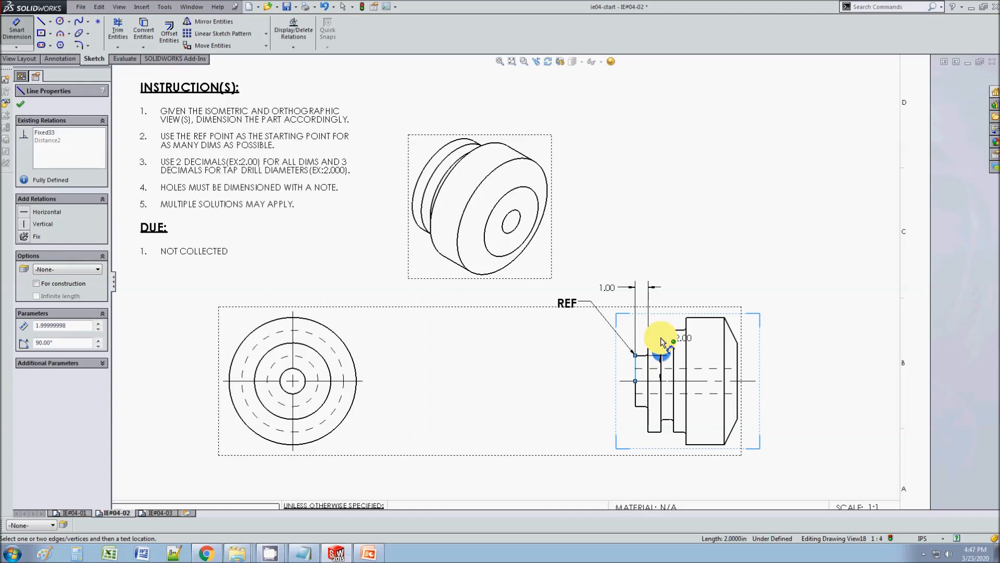
pyautogui.click(661, 338)
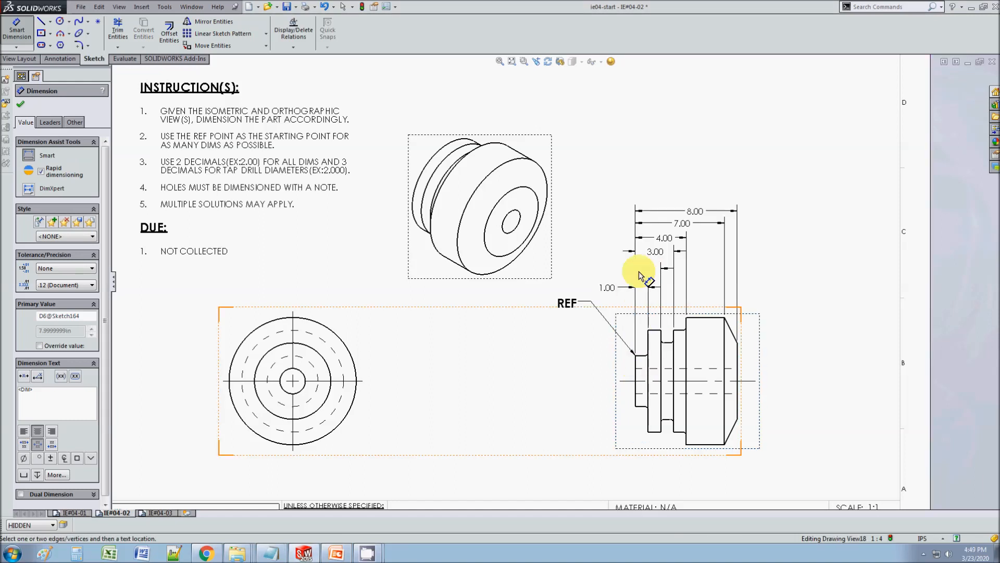
pyautogui.click(640, 276)
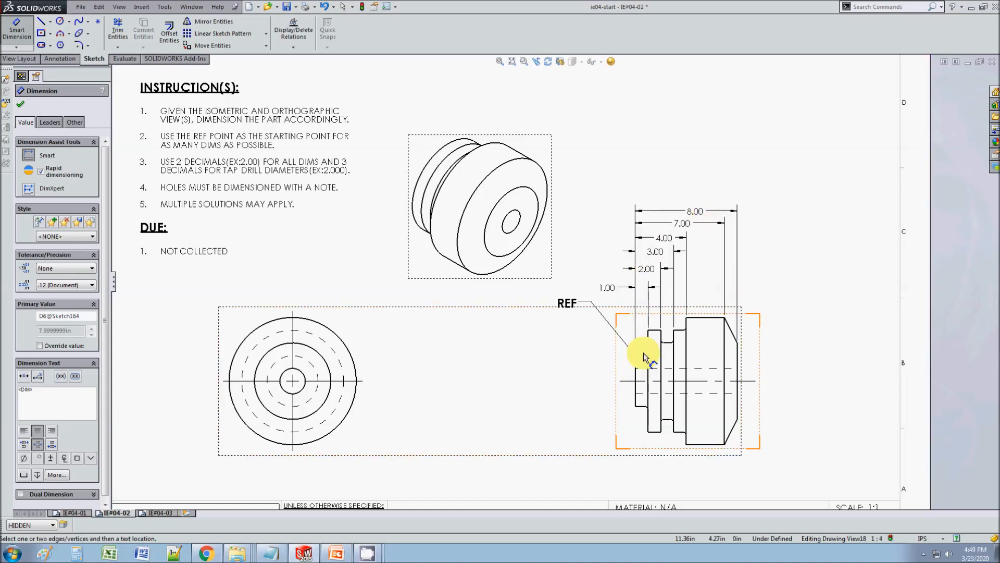
# Dimension the full heights of the profile view's small end hub and its groove, placing both to the left of the view.
pyautogui.click(641, 356)
pyautogui.click(641, 406)
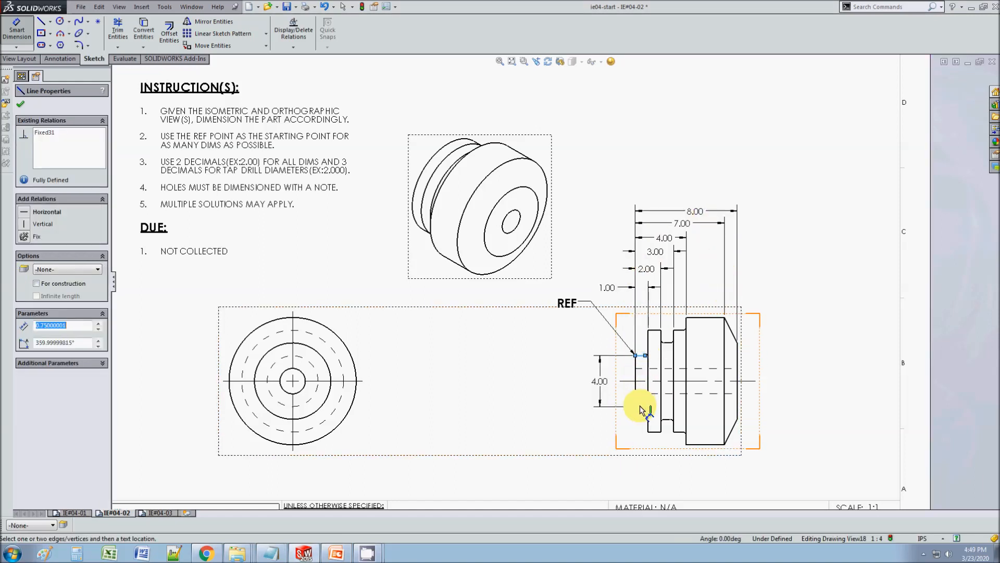
pyautogui.click(637, 368)
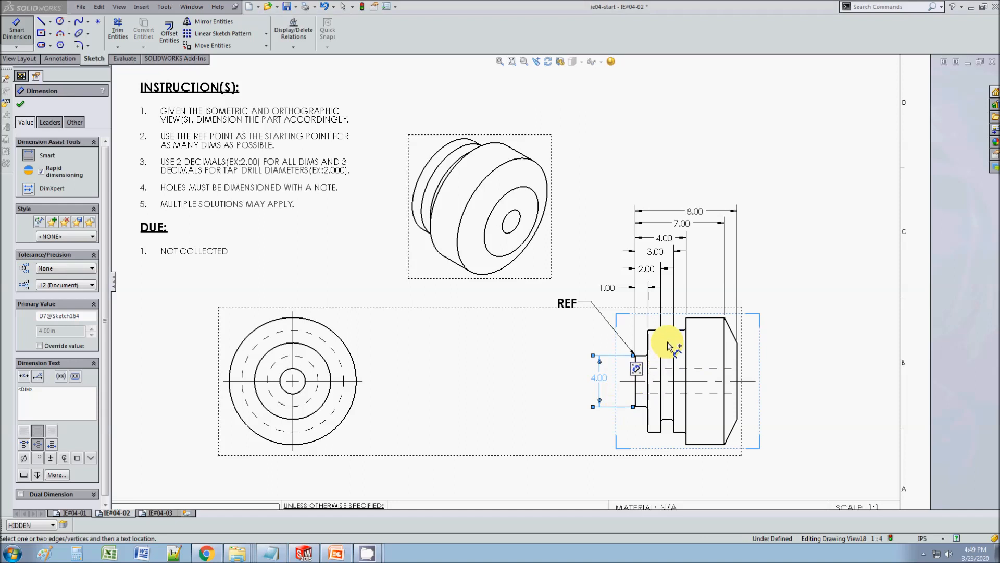
pyautogui.click(667, 344)
pyautogui.scroll(-3, 665, 398)
pyautogui.click(644, 415)
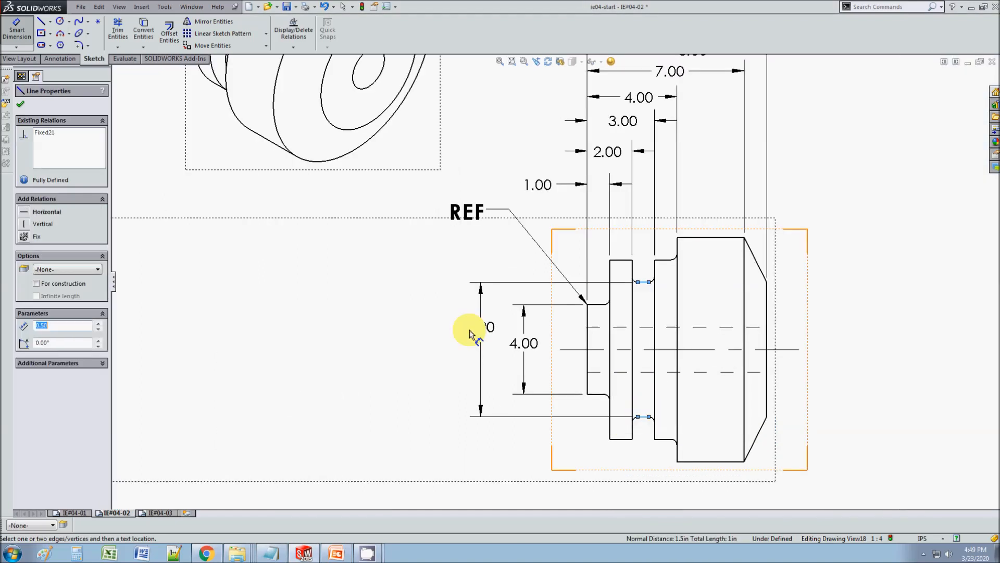
pyautogui.click(478, 333)
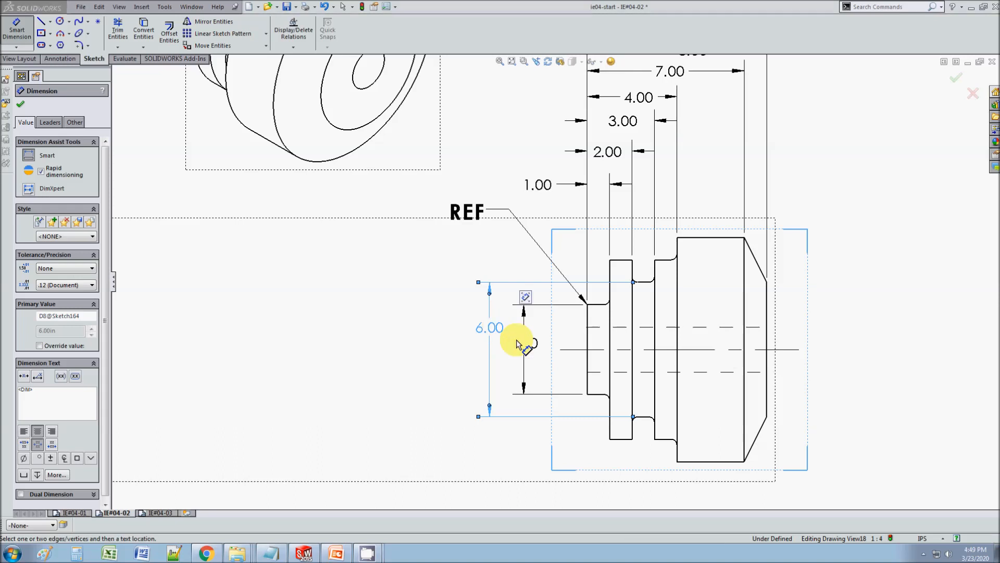
# Dimension the full heights of the shoulder beside the groove and the large body, placing both outside the existing left-hand dimensions.
pyautogui.click(663, 260)
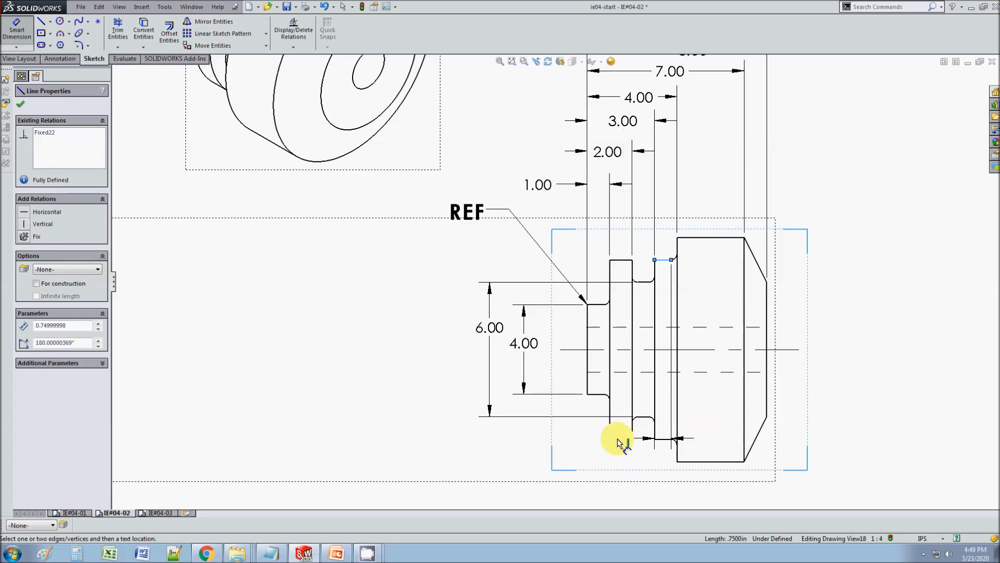
pyautogui.click(664, 439)
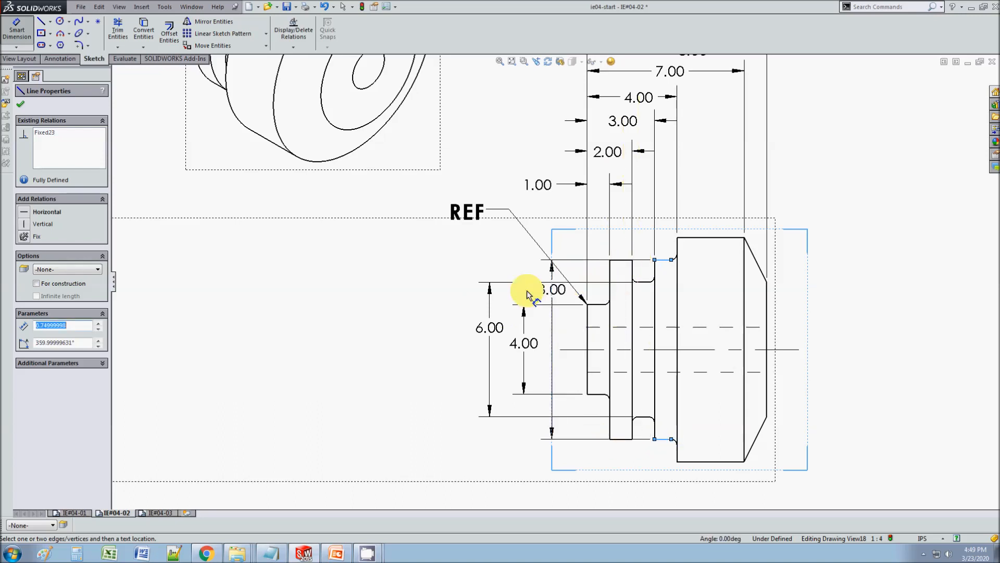
pyautogui.click(459, 368)
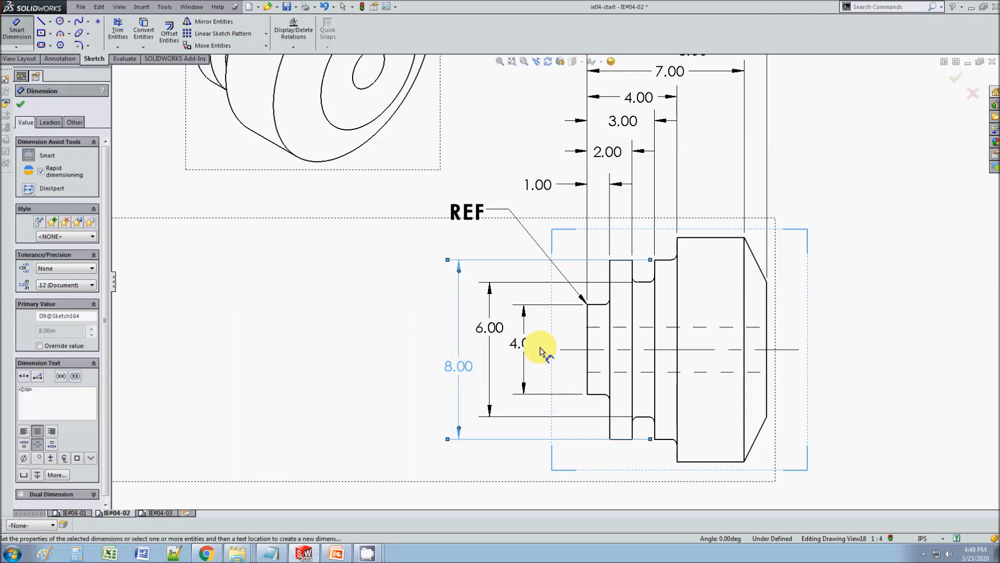
pyautogui.click(696, 237)
pyautogui.click(702, 461)
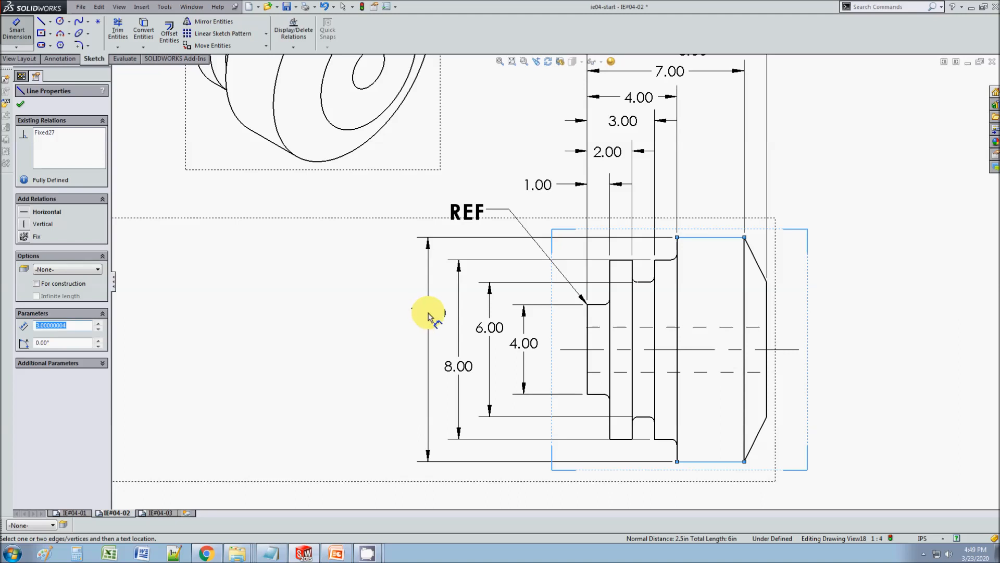
pyautogui.click(420, 320)
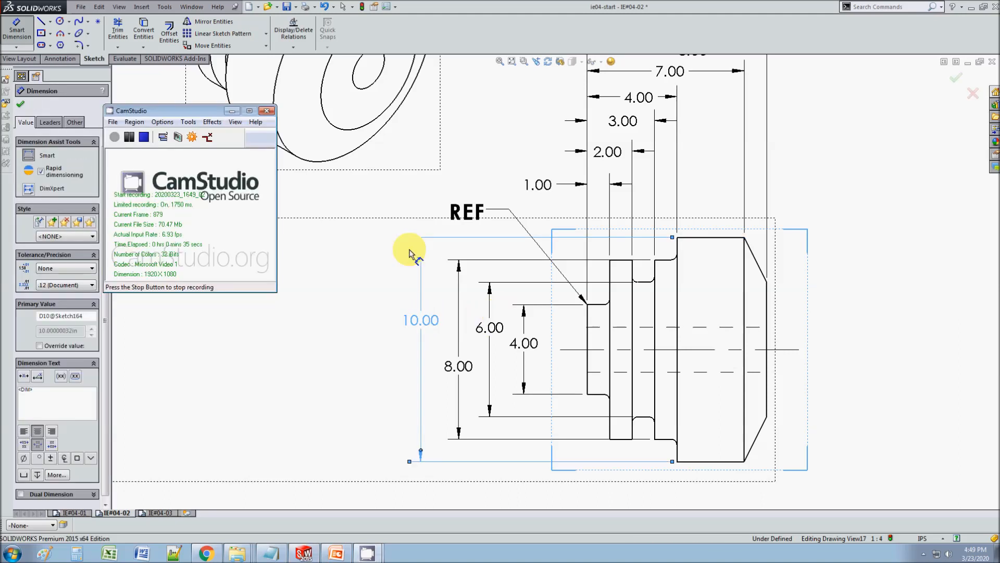
# Dimension the height of the tapered end face between its two corners, placing it to the right of the profile view.
pyautogui.click(21, 30)
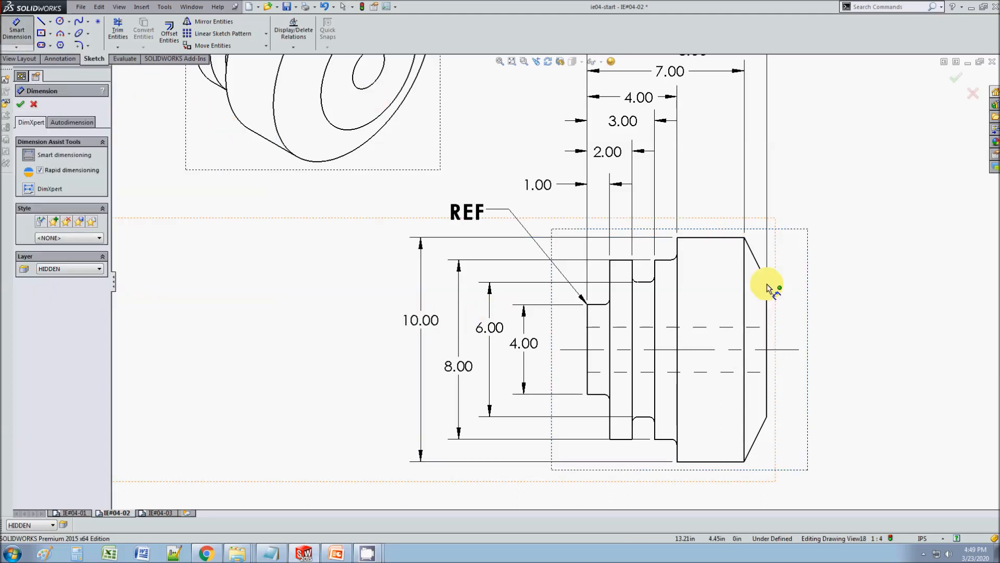
pyautogui.click(766, 284)
pyautogui.click(766, 418)
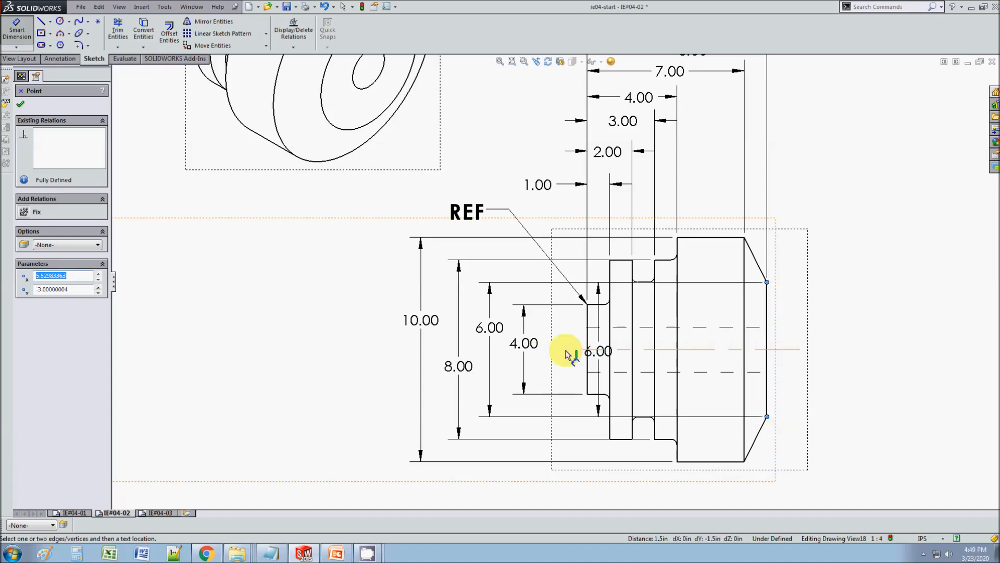
pyautogui.click(818, 327)
pyautogui.press('Escape')
# Rearrange the 4.00, 6.00, 8.00 and 10.00 height dimensions left of the profile view with closer spacing and staggered text.
pyautogui.scroll(1, 731, 333)
pyautogui.scroll(-2, 731, 336)
pyautogui.click(389, 327)
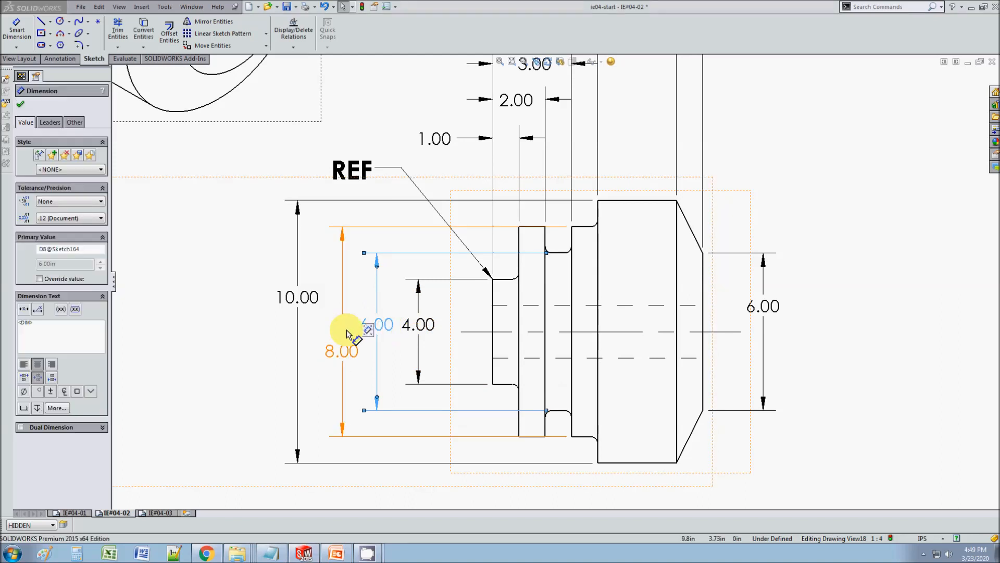
pyautogui.moveTo(340, 346); pyautogui.dragTo(336, 324)
pyautogui.moveTo(299, 297)
pyautogui.mouseDown()
pyautogui.moveTo(297, 324)
pyautogui.moveTo(311, 261)
pyautogui.mouseUp()
pyautogui.click(237, 397)
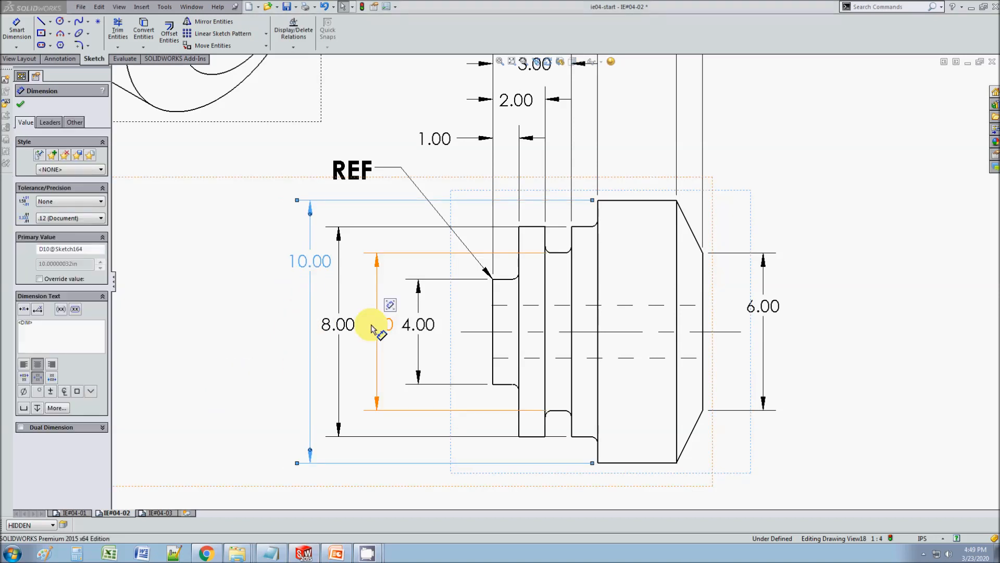
pyautogui.moveTo(373, 328); pyautogui.dragTo(375, 290)
pyautogui.moveTo(420, 324); pyautogui.dragTo(439, 346)
pyautogui.moveTo(389, 312); pyautogui.dragTo(419, 319)
pyautogui.moveTo(339, 324); pyautogui.dragTo(389, 345)
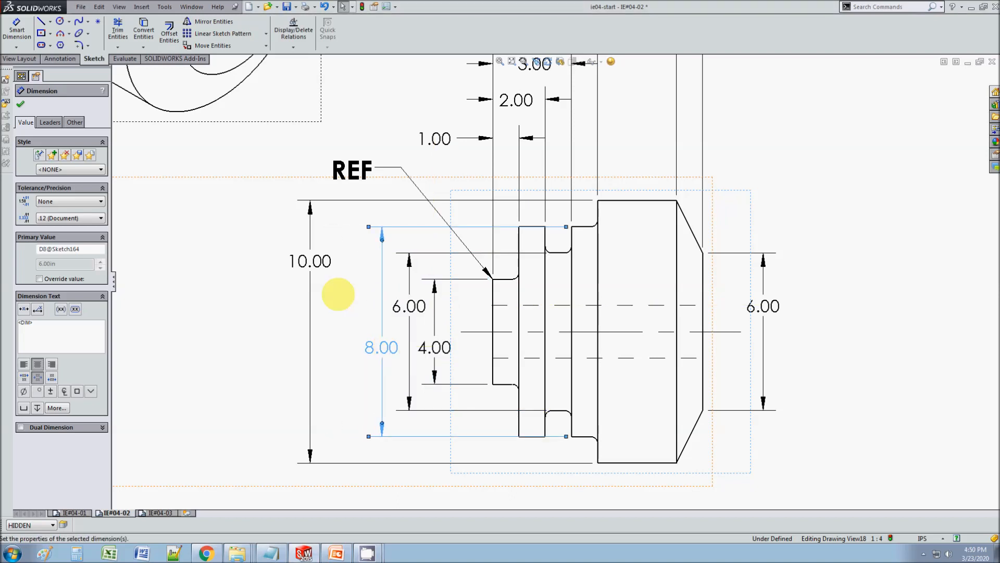
pyautogui.moveTo(321, 268); pyautogui.dragTo(348, 292)
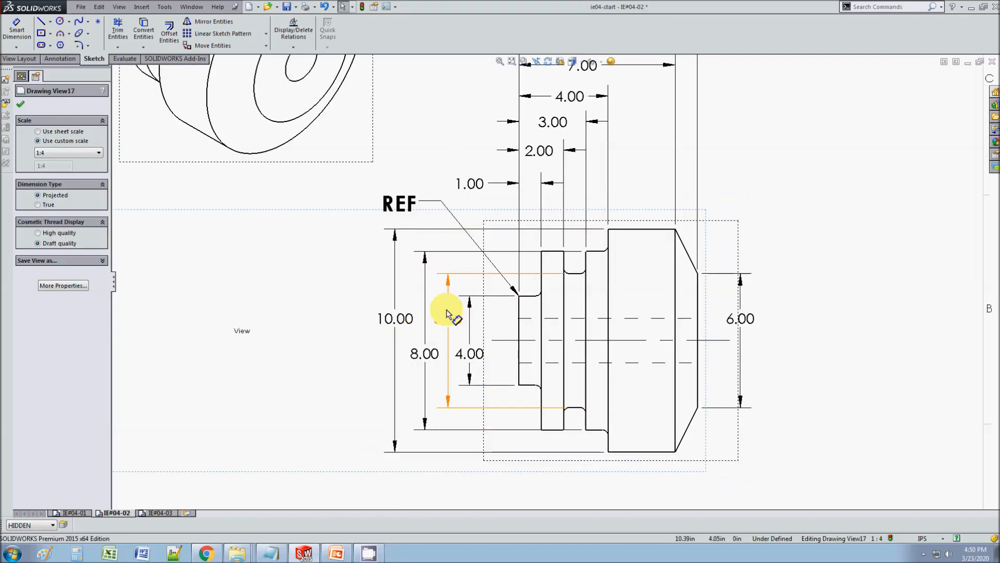
# Move the 7.00 and 8.00 length dimensions down to even out the spacing of the stack above the profile view.
pyautogui.scroll(3, 545, 279)
pyautogui.scroll(-3, 588, 208)
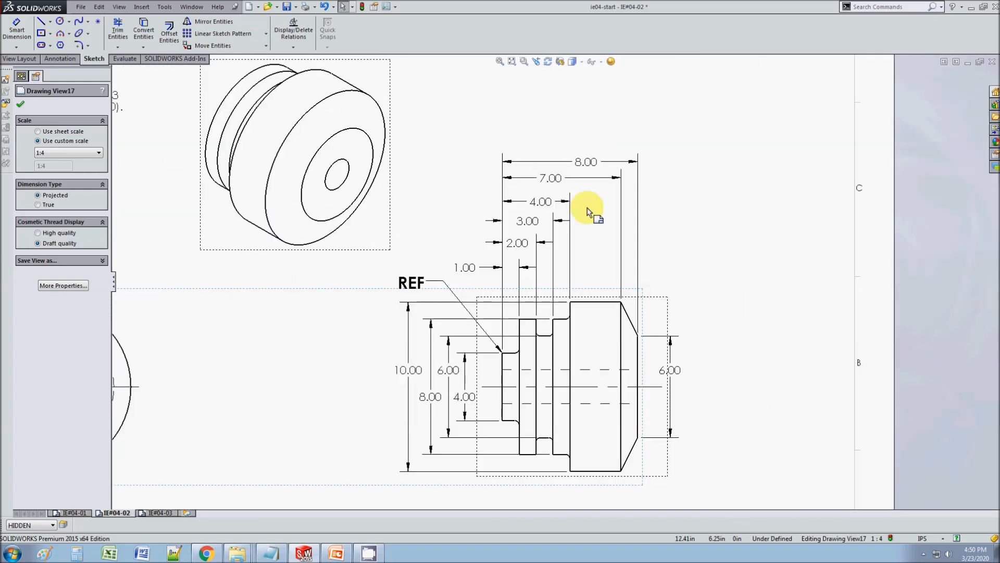
pyautogui.scroll(-2, 588, 212)
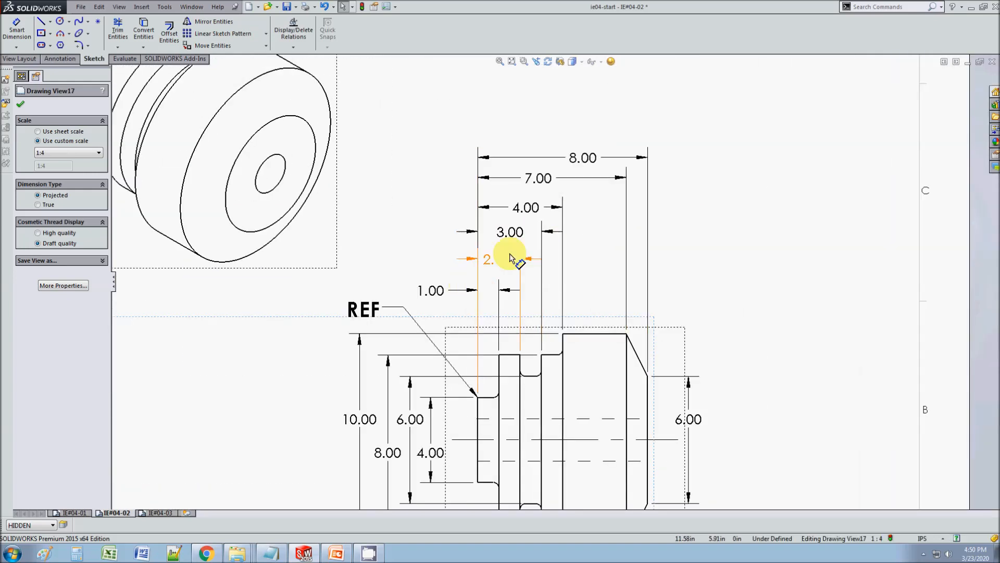
pyautogui.click(544, 179)
pyautogui.moveTo(583, 161); pyautogui.dragTo(581, 168)
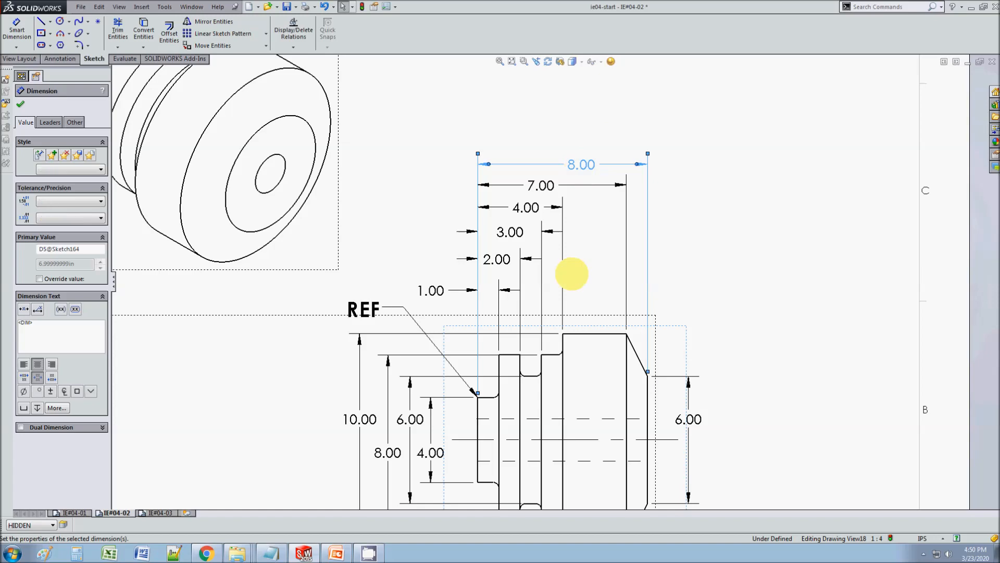
pyautogui.click(572, 275)
pyautogui.scroll(2, 555, 307)
pyautogui.scroll(-1, 521, 392)
pyautogui.scroll(-2, 469, 406)
pyautogui.scroll(1, 458, 411)
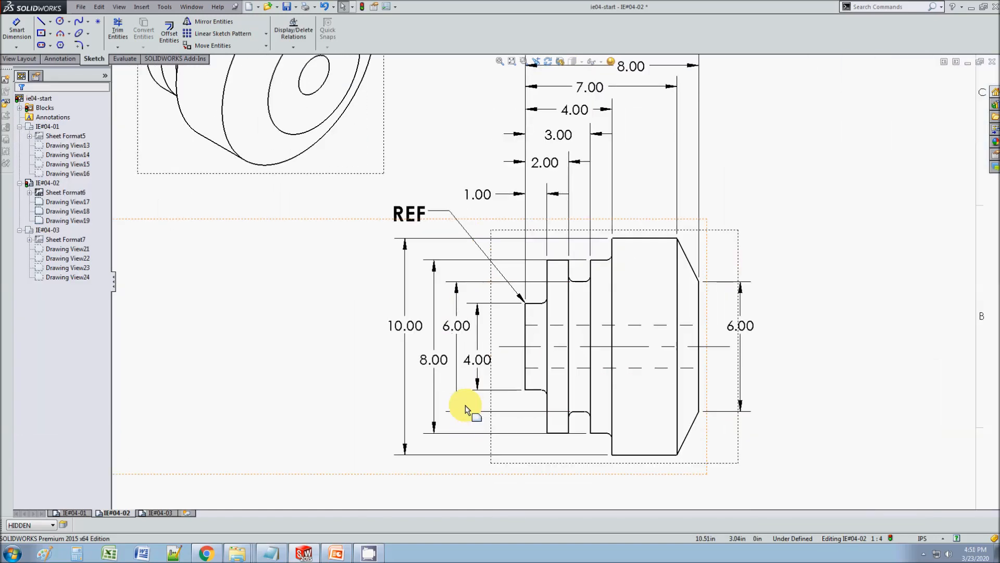
# Add a diameter symbol to the 10.00, 8.00, 6.00 and 4.00 height dimensions left of the profile view.
pyautogui.scroll(-3, 439, 391)
pyautogui.click(409, 322)
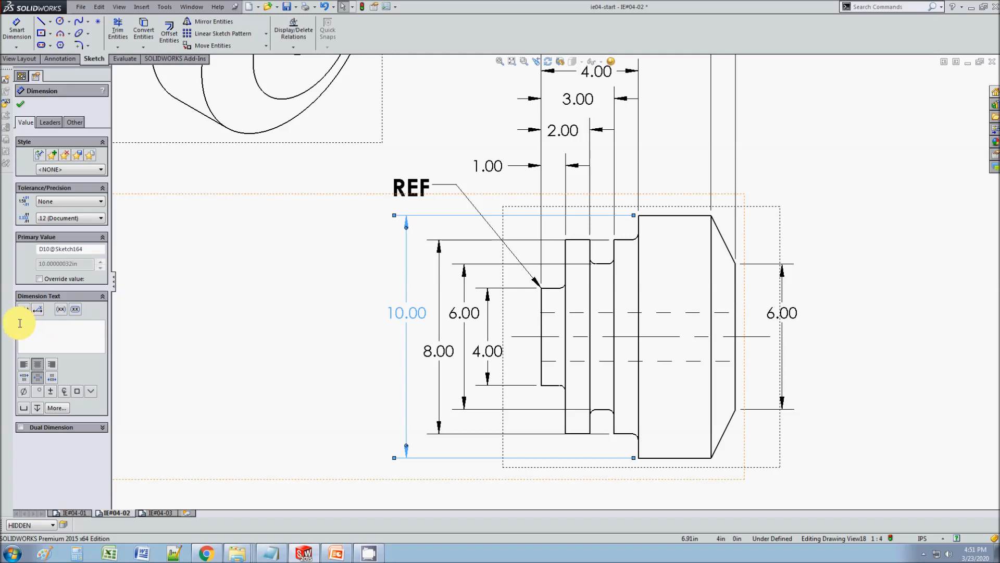
pyautogui.click(24, 394)
pyautogui.click(425, 351)
pyautogui.click(25, 395)
pyautogui.click(463, 312)
pyautogui.click(23, 393)
pyautogui.click(485, 352)
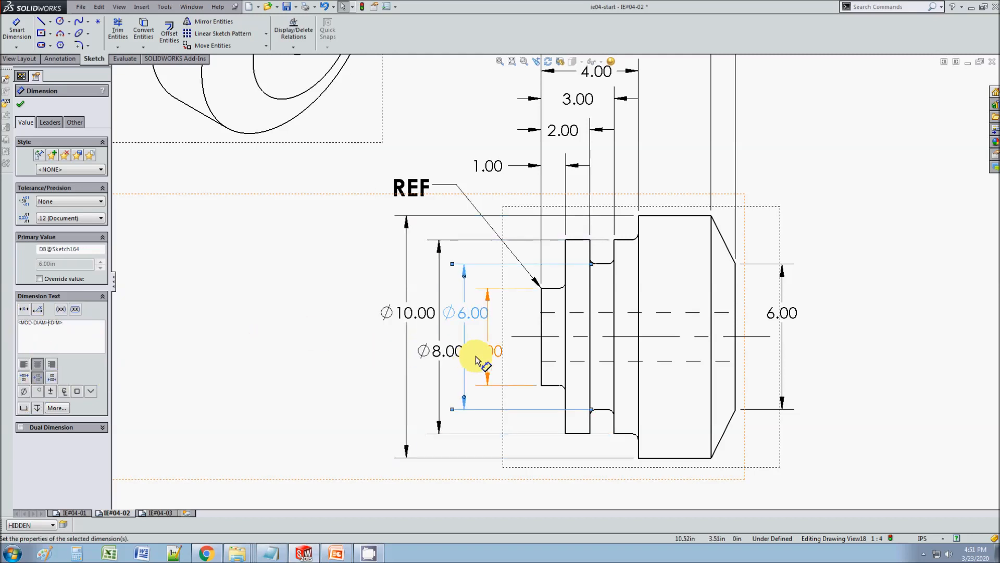
pyautogui.click(25, 393)
pyautogui.click(199, 363)
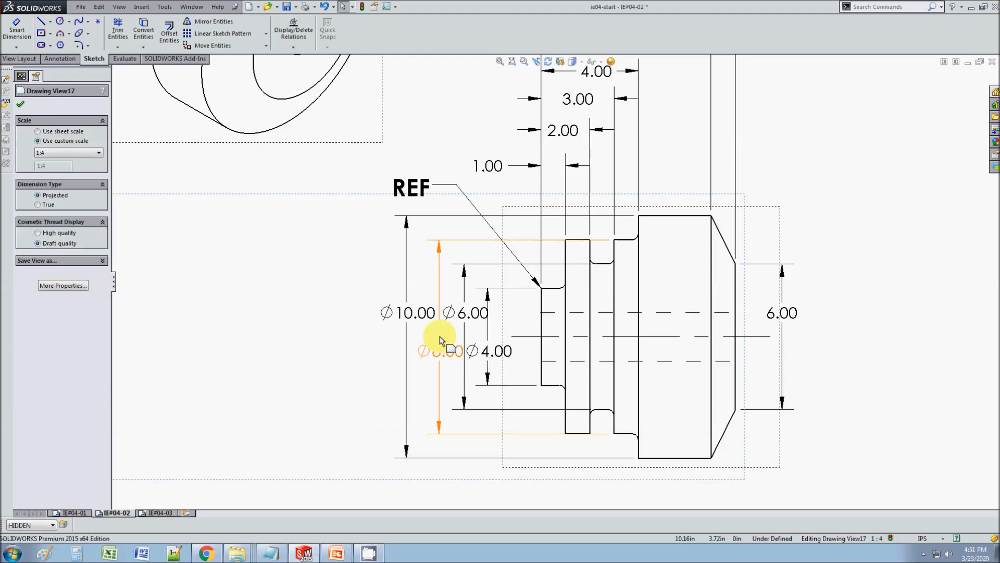
# Spread the 10.00, 8.00 and 6.00 diameter dimensions farther left so their texts no longer crowd each other.
pyautogui.moveTo(395, 312); pyautogui.dragTo(365, 309)
pyautogui.moveTo(444, 347); pyautogui.dragTo(421, 347)
pyautogui.moveTo(452, 314); pyautogui.dragTo(444, 317)
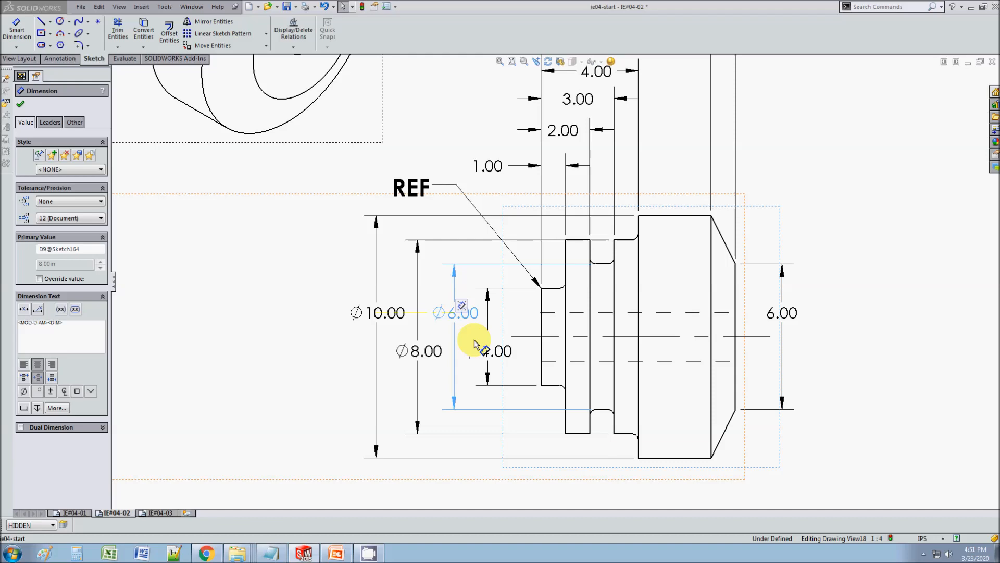
pyautogui.click(285, 363)
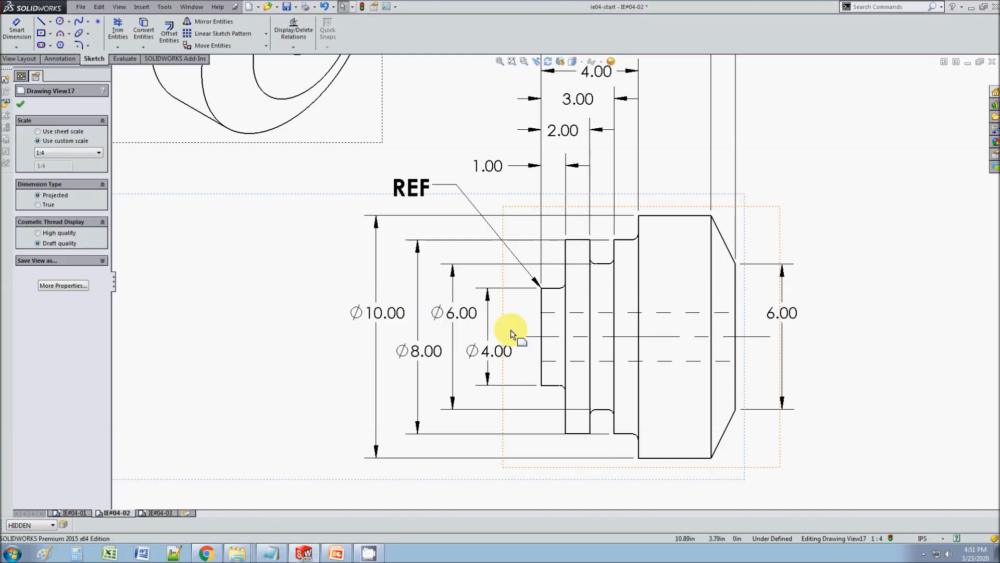
# Add a diameter symbol to the tapered end face's 6.00 dimension at the right of the profile view.
pyautogui.scroll(4, 512, 334)
pyautogui.scroll(-3, 597, 190)
pyautogui.click(733, 384)
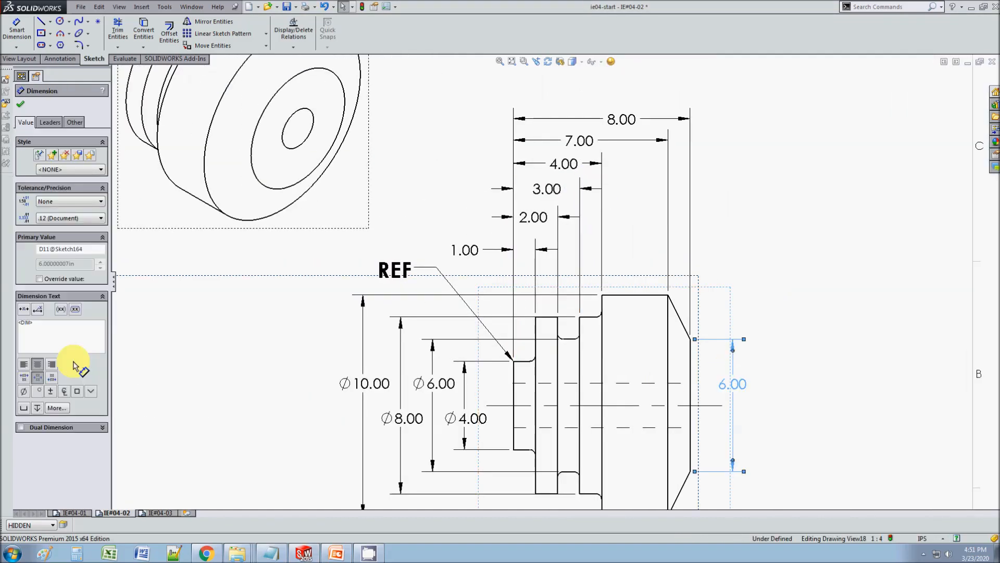
pyautogui.click(25, 393)
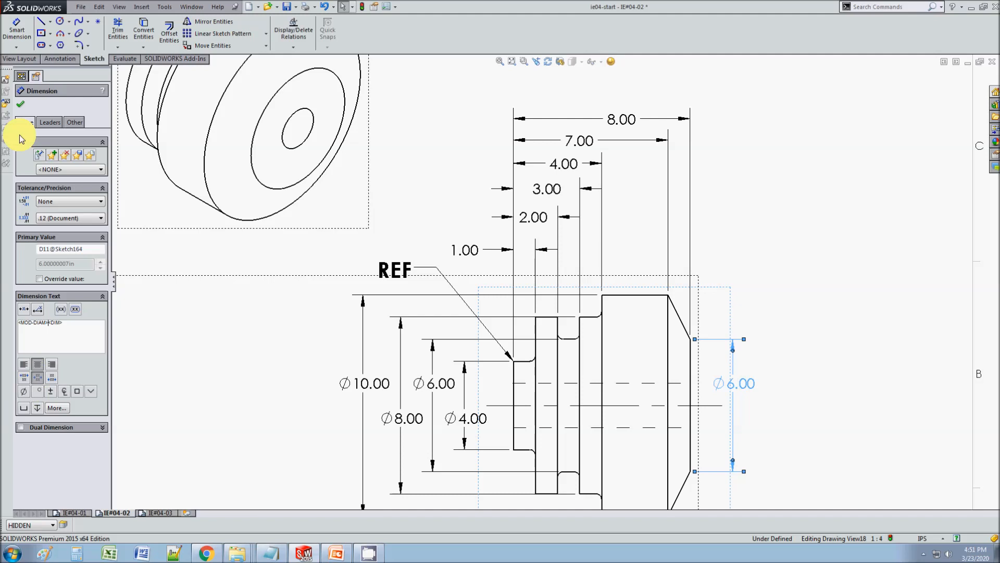
pyautogui.click(21, 103)
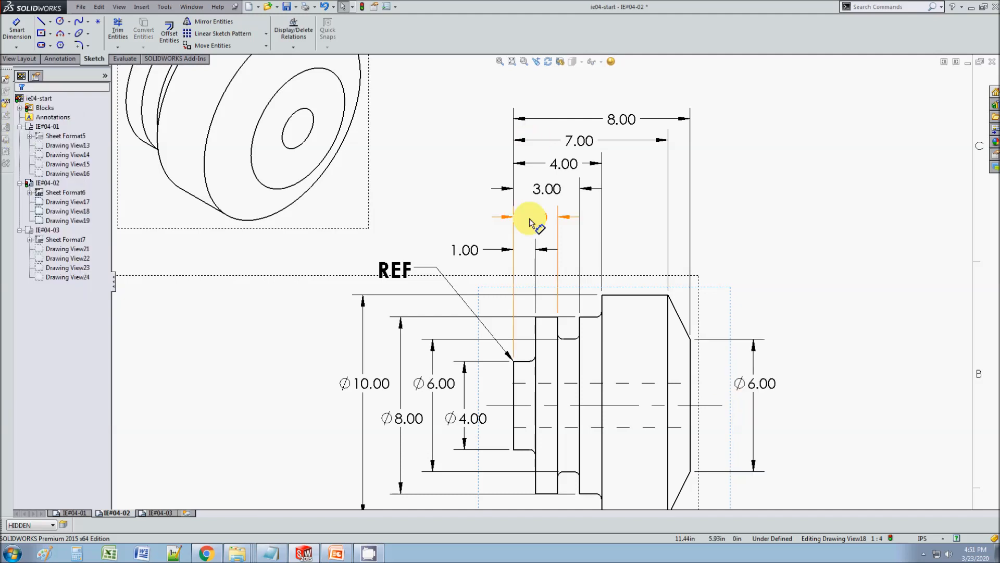
# Move the 8.00 length dimension higher and add a diameter symbol to the 1.00 and 8.00 length dimensions above the view.
pyautogui.click(467, 255)
pyautogui.click(27, 394)
pyautogui.moveTo(621, 119); pyautogui.dragTo(620, 96)
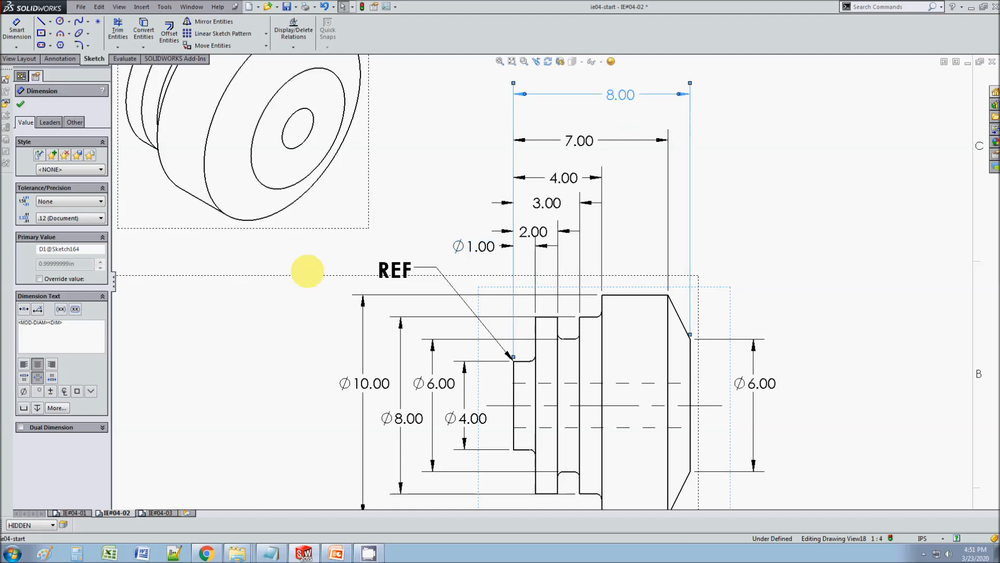
pyautogui.click(24, 391)
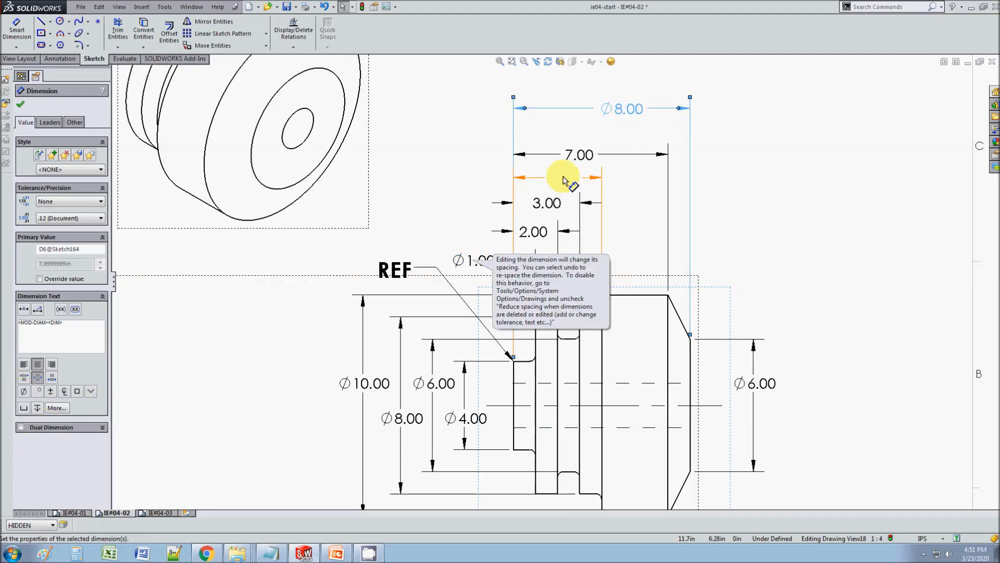
# Move the 7.00 and 4.00 length dimensions slightly higher above the profile view and add a diameter symbol to both.
pyautogui.moveTo(563, 180); pyautogui.dragTo(585, 140)
pyautogui.click(23, 391)
pyautogui.moveTo(564, 178); pyautogui.dragTo(569, 163)
pyautogui.click(23, 392)
# Add a diameter symbol to the 3.00 and 2.00 length dimensions and nudge them and the 1.00 dimension slightly higher for even spacing.
pyautogui.moveTo(547, 201); pyautogui.dragTo(548, 195)
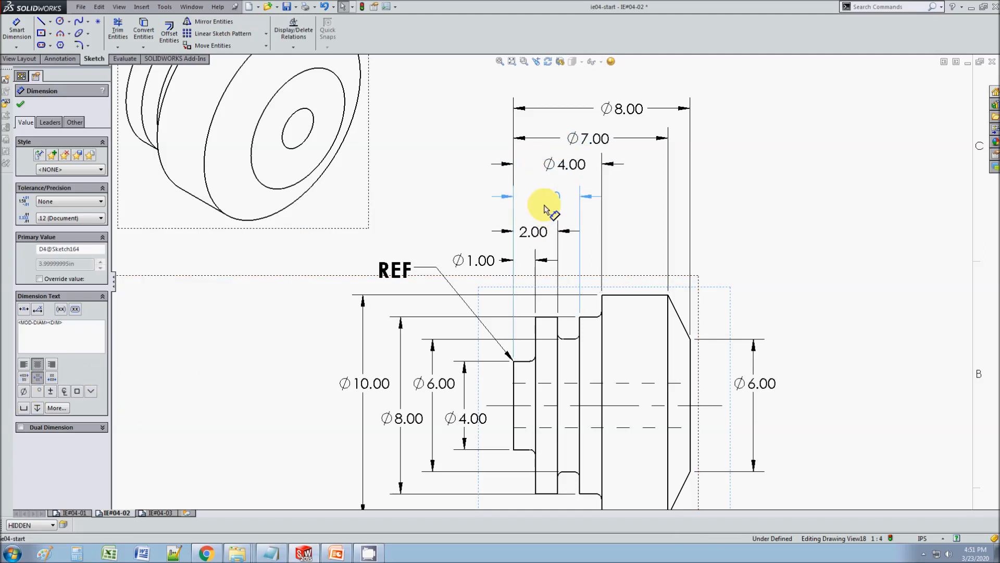
pyautogui.click(24, 392)
pyautogui.moveTo(526, 233); pyautogui.dragTo(533, 226)
pyautogui.click(23, 392)
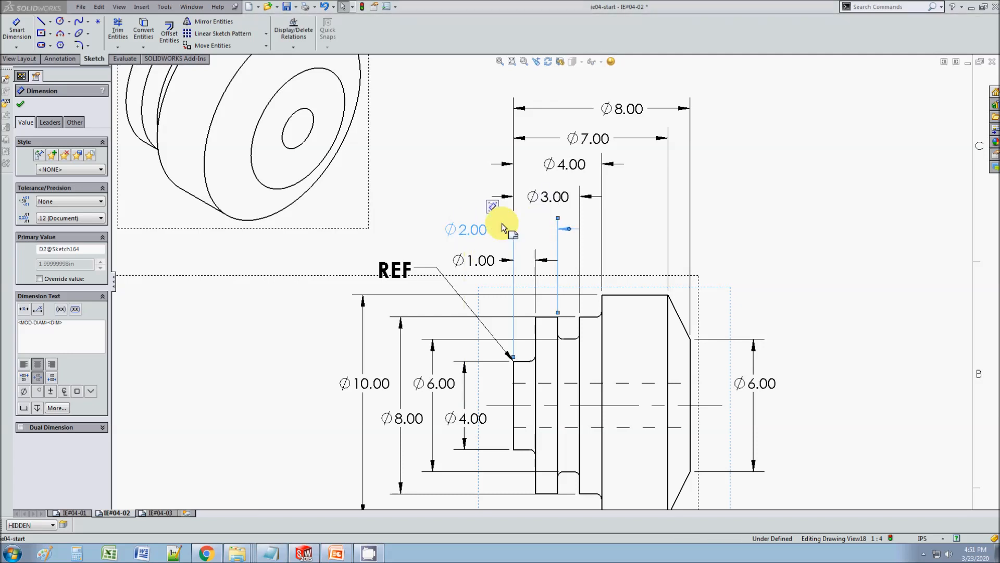
pyautogui.moveTo(483, 261); pyautogui.dragTo(474, 262)
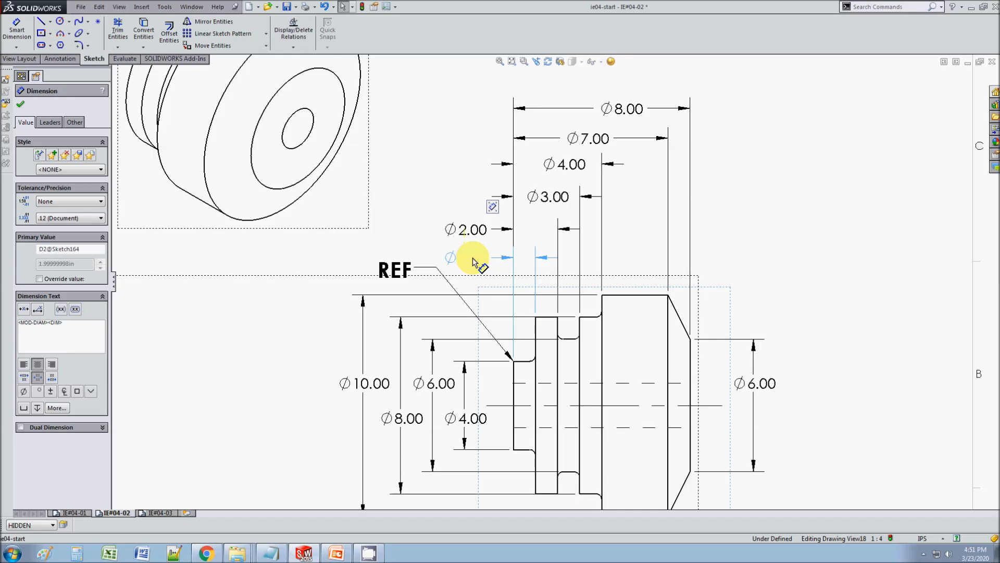
pyautogui.click(413, 179)
# Dimension the central bore's diameter in the circular view, placing the text outside the outer circle at its upper right.
pyautogui.scroll(2, 469, 385)
pyautogui.scroll(-1, 455, 386)
pyautogui.scroll(4, 450, 371)
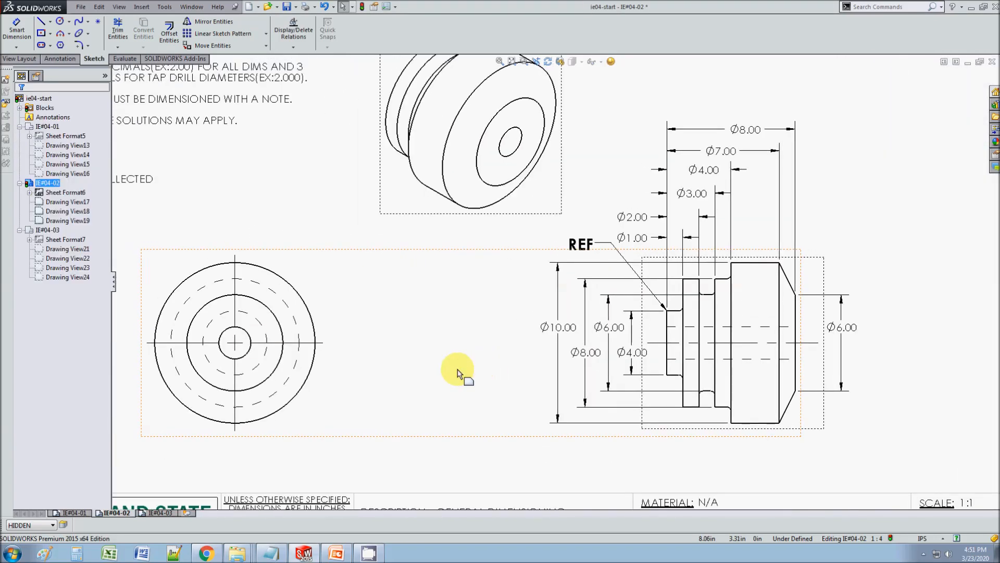
pyautogui.click(17, 31)
pyautogui.click(253, 340)
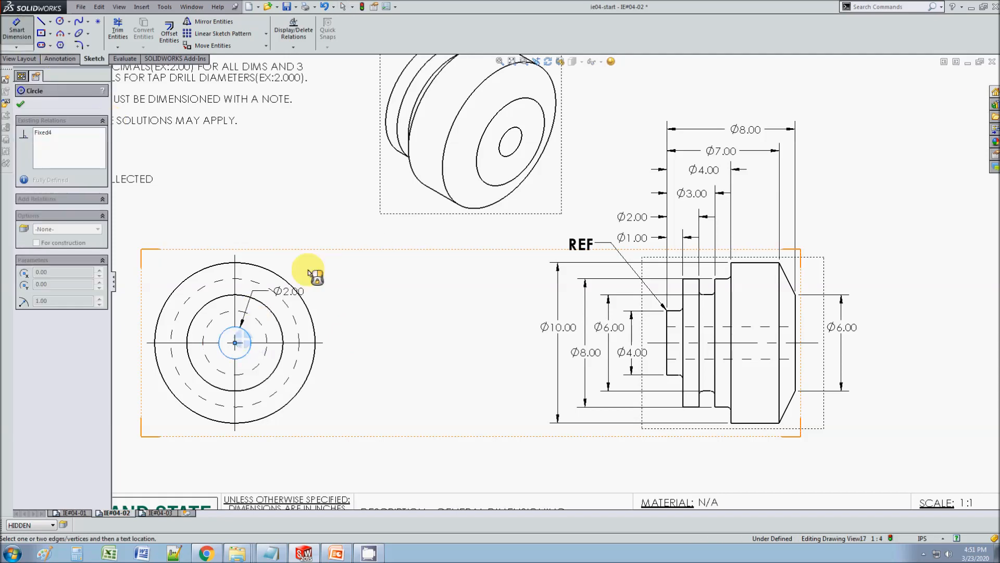
pyautogui.click(340, 256)
pyautogui.press('Escape')
# Examine the filleted internal corners of the profile view and the Lathe Insert Radii slide, returning to the SOLIDWORKS drawing.
pyautogui.moveTo(445, 352); pyautogui.dragTo(379, 369, button='middle')
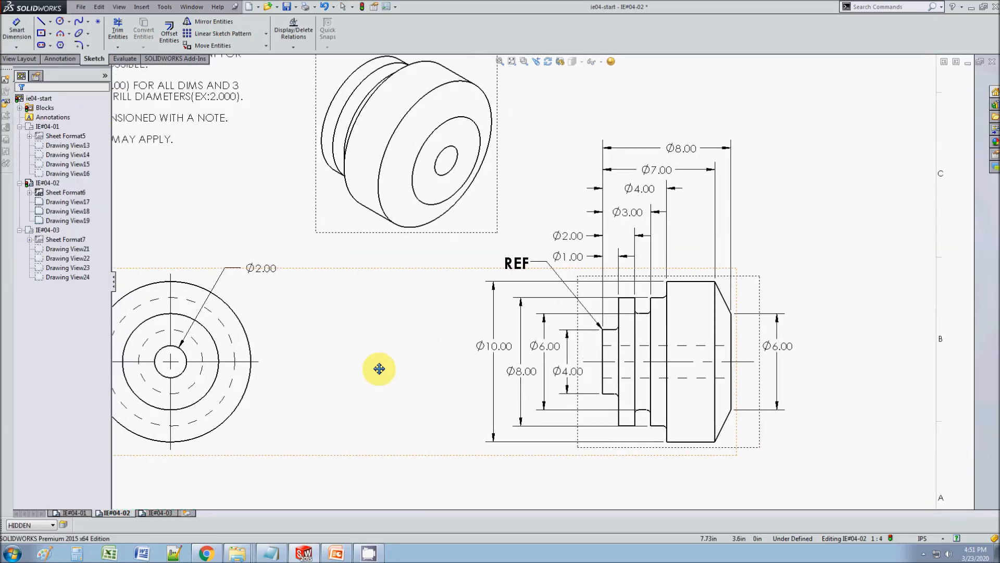
pyautogui.scroll(-1, 675, 421)
pyautogui.scroll(-3, 675, 420)
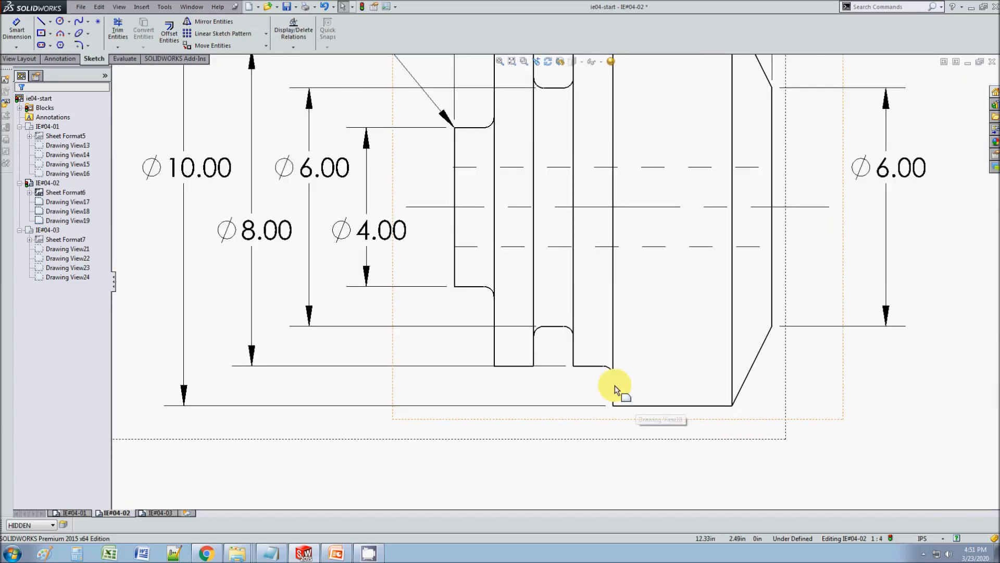
pyautogui.scroll(3, 597, 350)
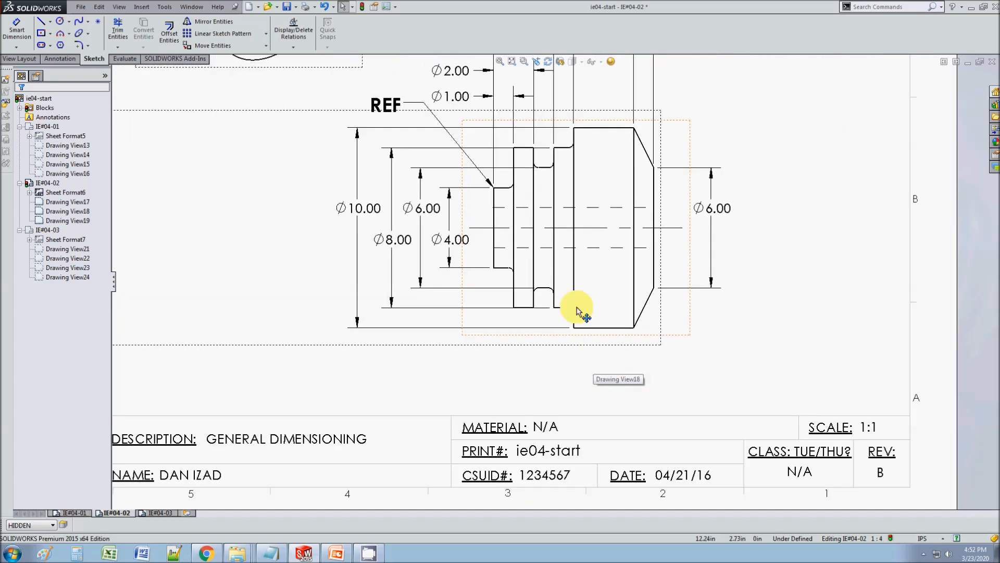
pyautogui.scroll(-3, 651, 375)
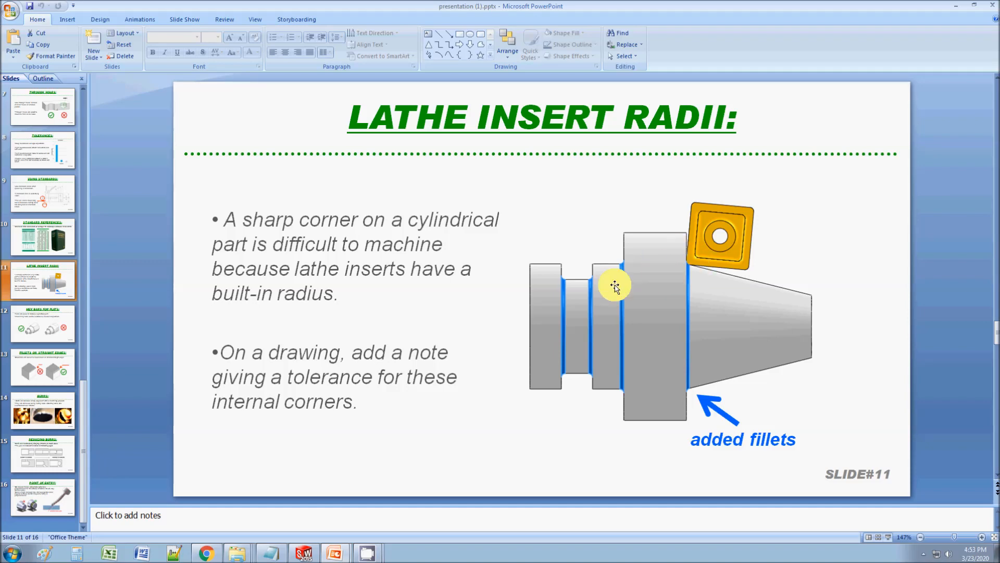
pyautogui.click(307, 551)
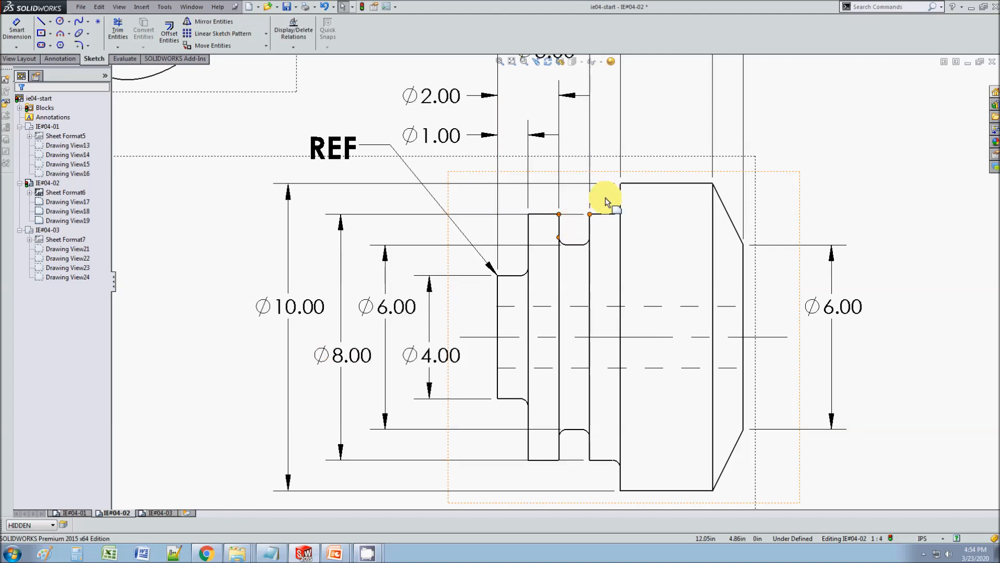
pyautogui.click(619, 213)
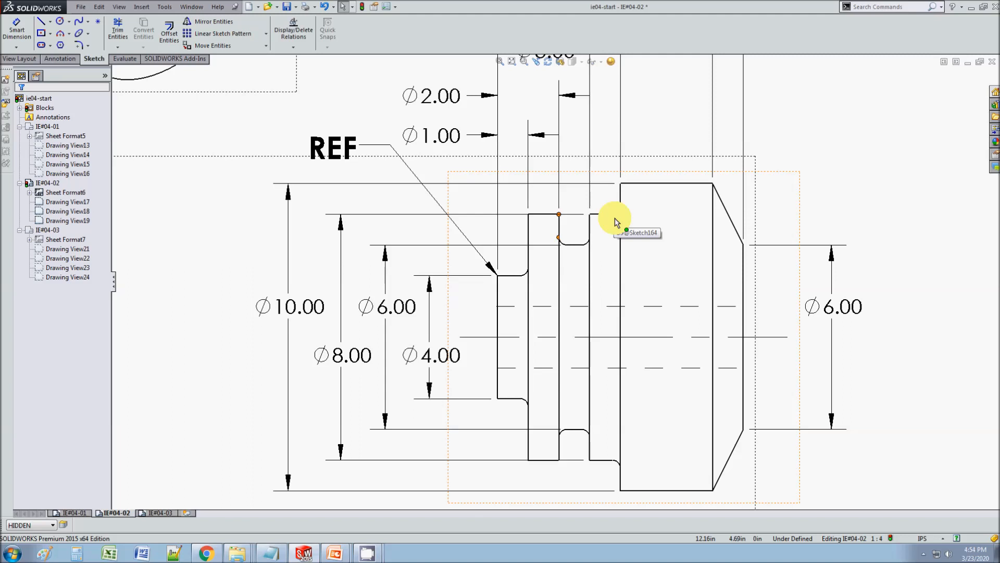
pyautogui.click(618, 463)
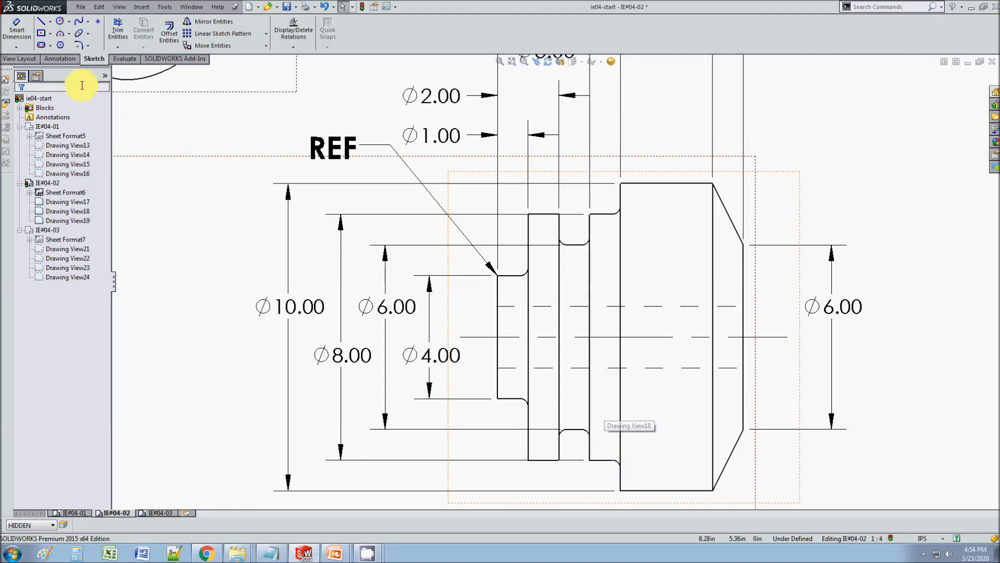
# Dimension the radius of the lower fillet beside the large flange, placing it below the profile view with the prefix 4X.
pyautogui.click(18, 29)
pyautogui.click(619, 463)
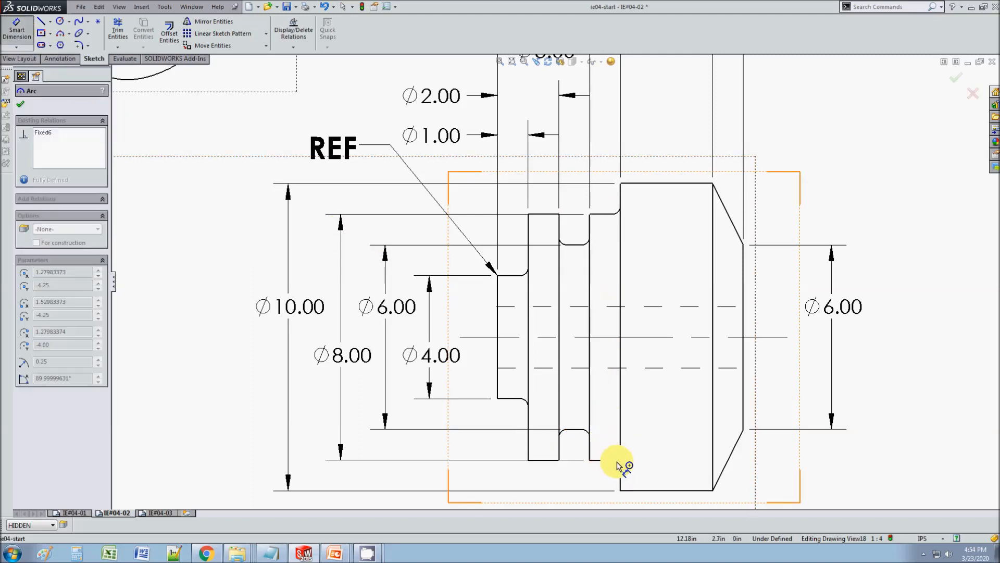
pyautogui.scroll(2, 560, 484)
pyautogui.click(519, 492)
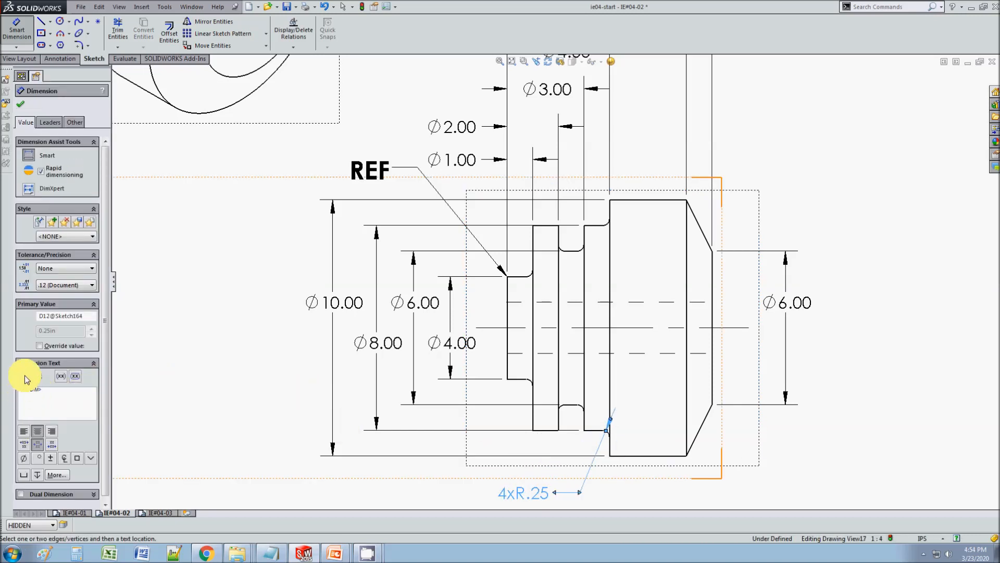
pyautogui.write('X')
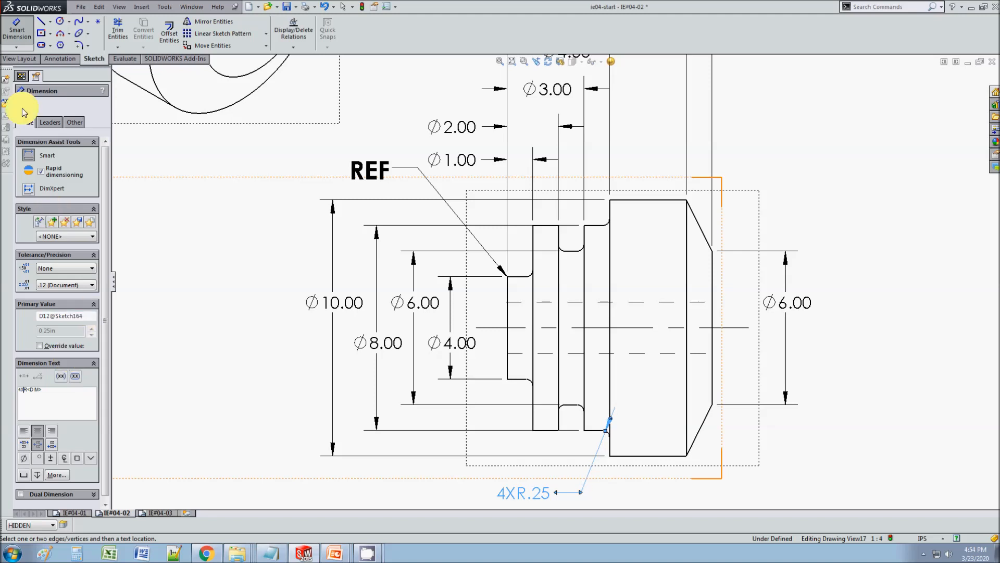
pyautogui.click(23, 111)
pyautogui.click(618, 430)
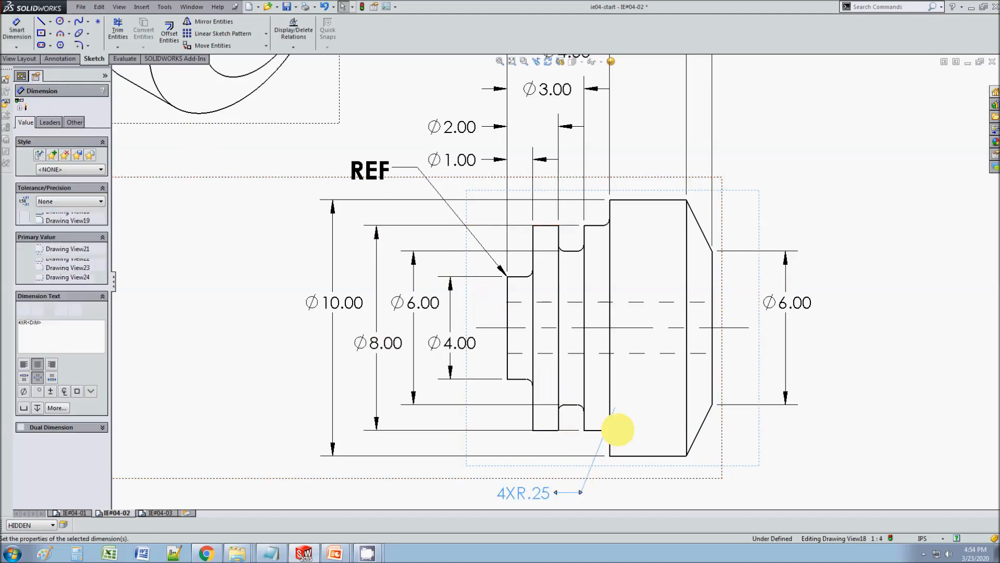
pyautogui.click(339, 462)
# On sheet IE#04-03, delete the short vertical centerline in the middle of the top view.
pyautogui.scroll(4, 476, 416)
pyautogui.scroll(-3, 475, 415)
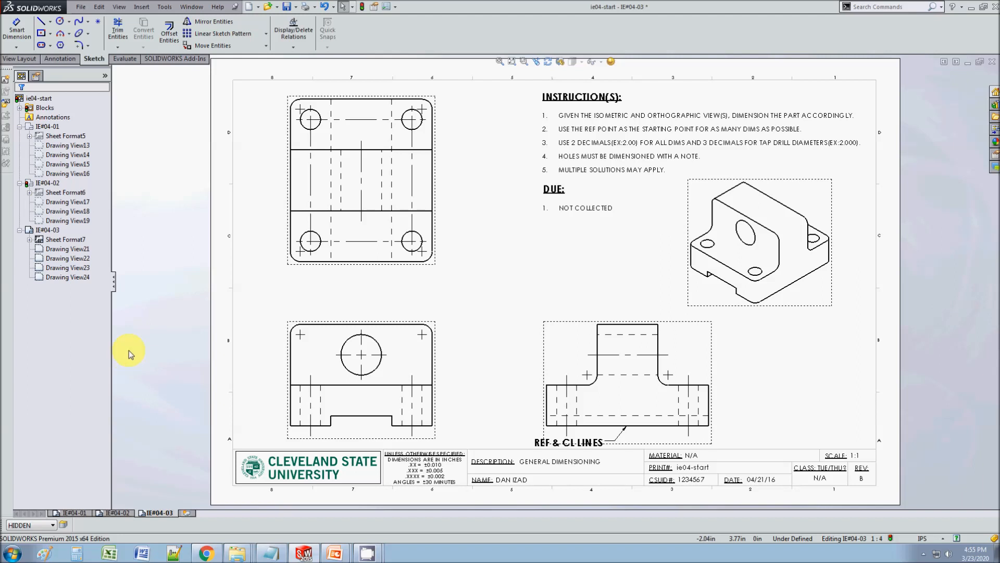
pyautogui.click(50, 21)
pyautogui.click(68, 44)
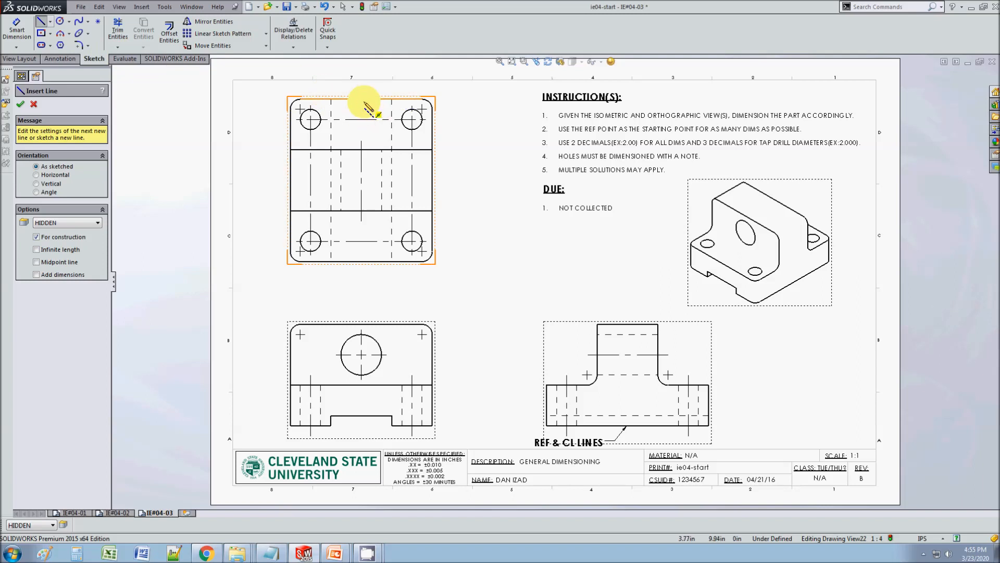
pyautogui.press('Escape')
pyautogui.click(362, 167)
pyautogui.press('Delete')
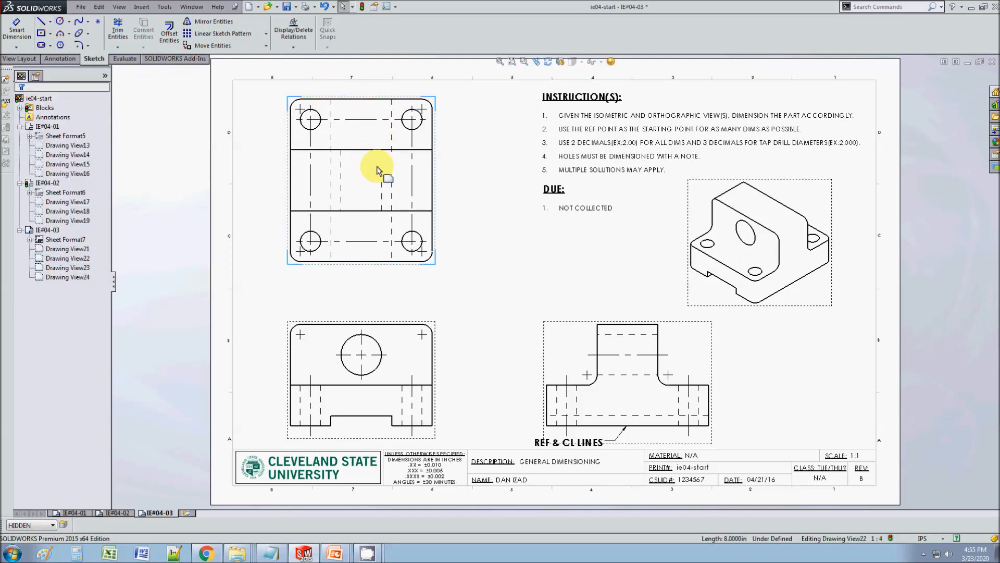
# Draw a vertical centerline through the middle of the top view, extending past its upper and lower edges.
pyautogui.click(50, 21)
pyautogui.click(67, 44)
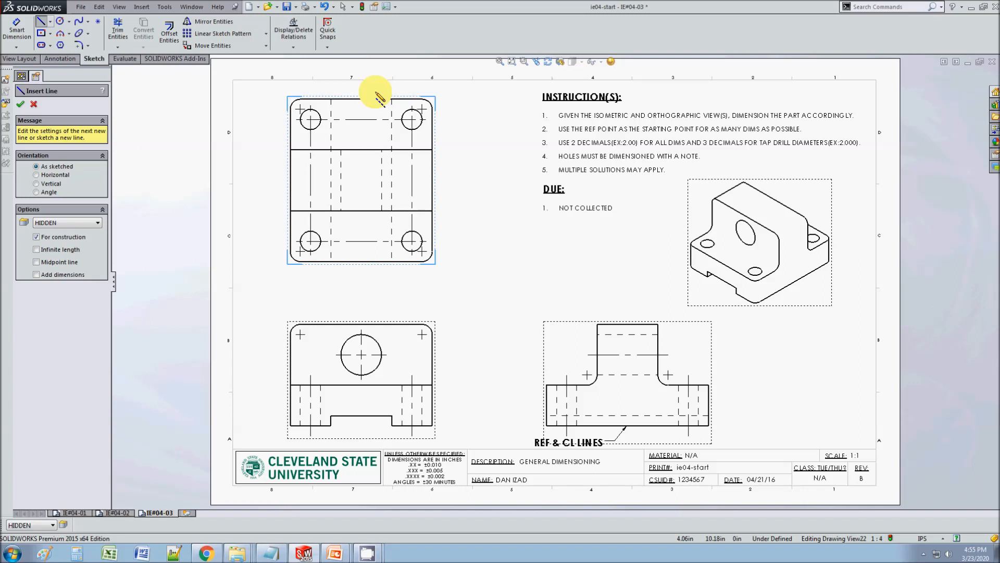
pyautogui.click(361, 86)
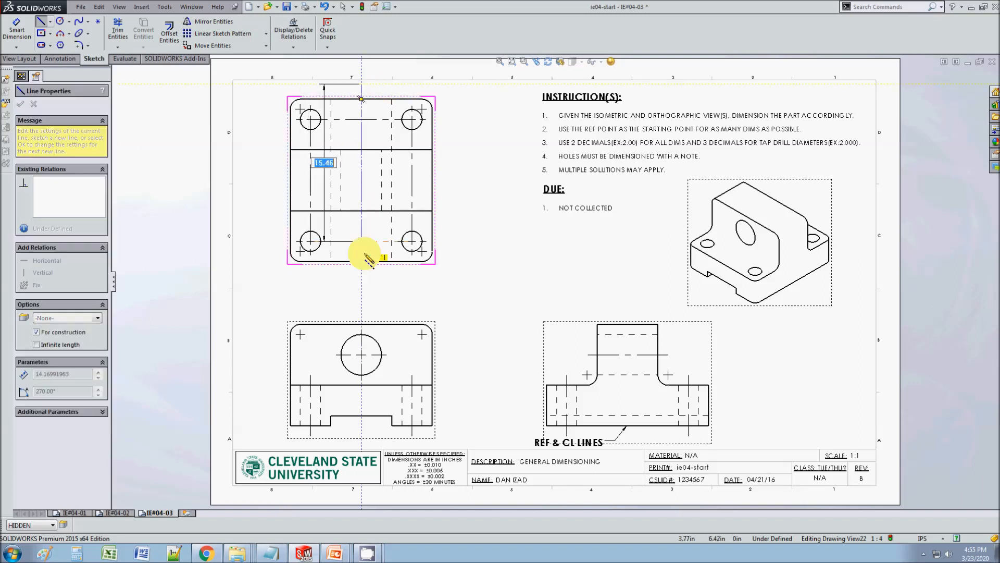
pyautogui.click(361, 280)
pyautogui.press('Escape')
# Draw a horizontal centerline through the middle of the top view, extending past both side edges.
pyautogui.click(50, 21)
pyautogui.click(68, 43)
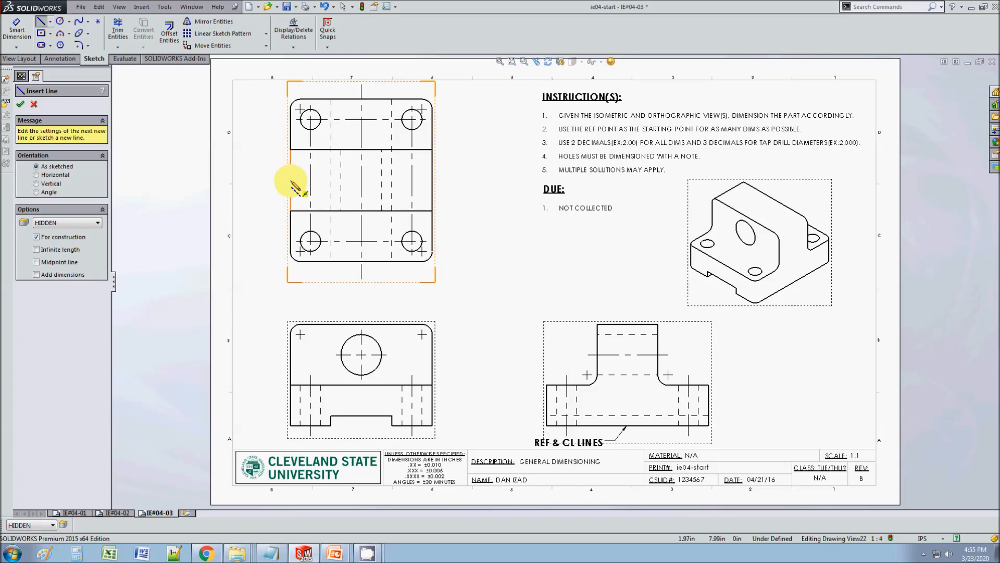
pyautogui.click(267, 180)
pyautogui.click(461, 179)
pyautogui.press('Escape')
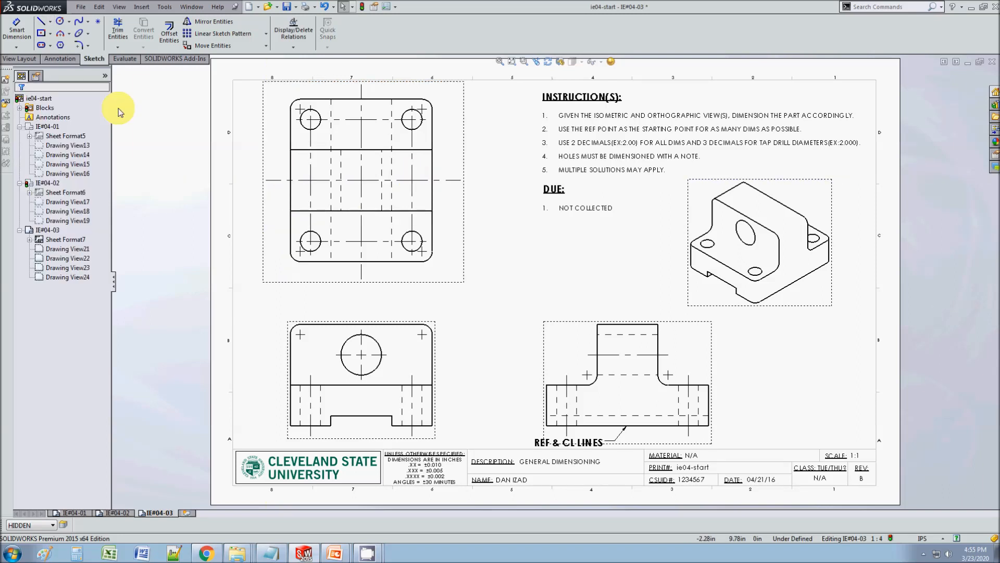
# Draw a vertical centerline through the front view's large hole, extending past the view's upper and lower edges.
pyautogui.click(50, 22)
pyautogui.click(68, 43)
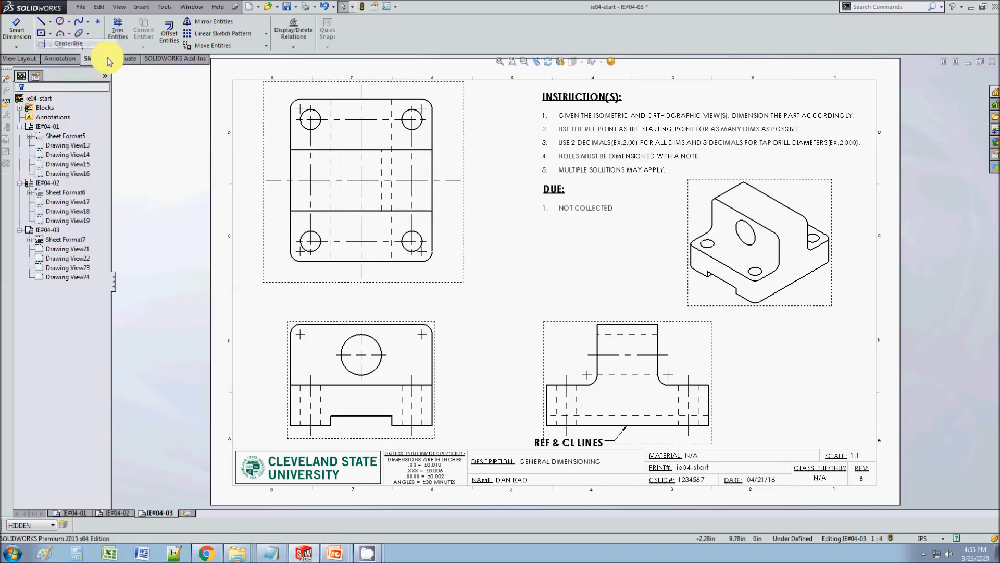
pyautogui.click(361, 312)
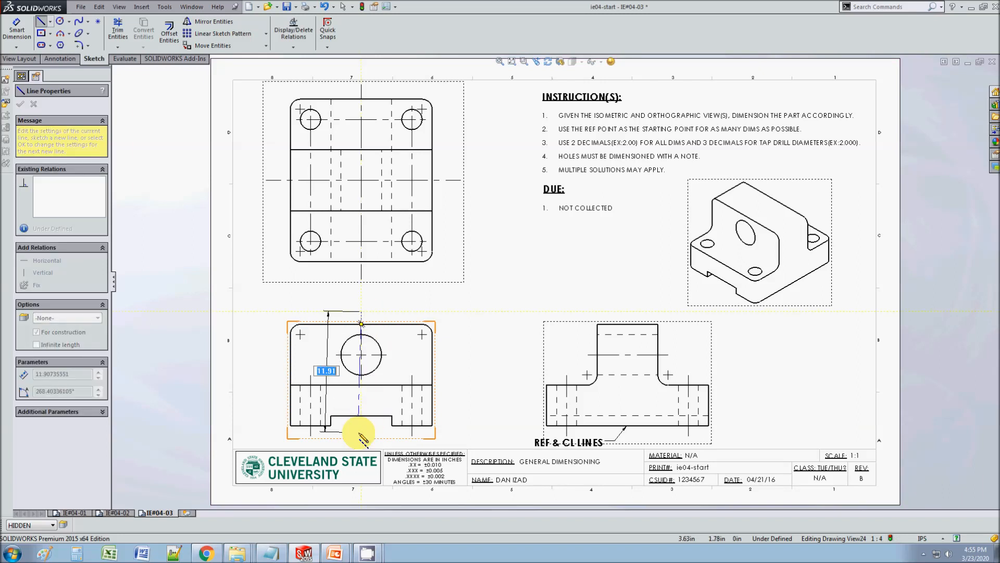
pyautogui.click(361, 436)
pyautogui.press('Escape')
# Draw a vertical centerline through the middle of the side view and adjust its upper end just above the part.
pyautogui.click(50, 21)
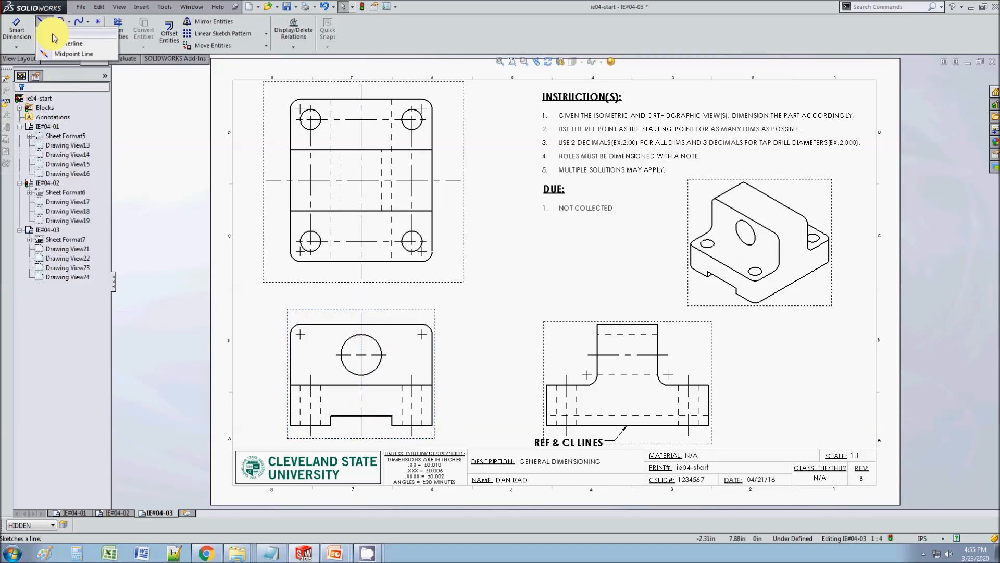
pyautogui.click(67, 44)
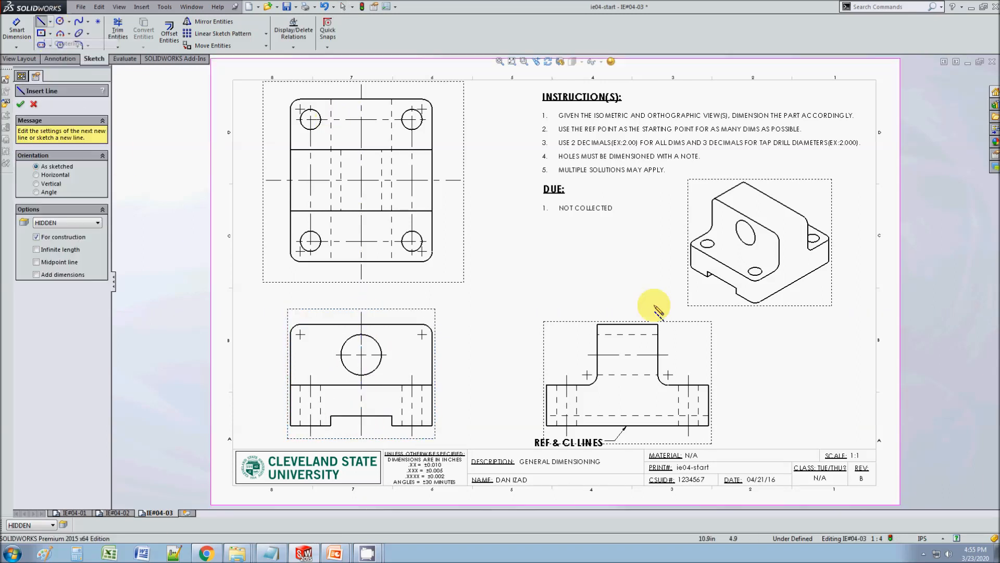
pyautogui.click(628, 325)
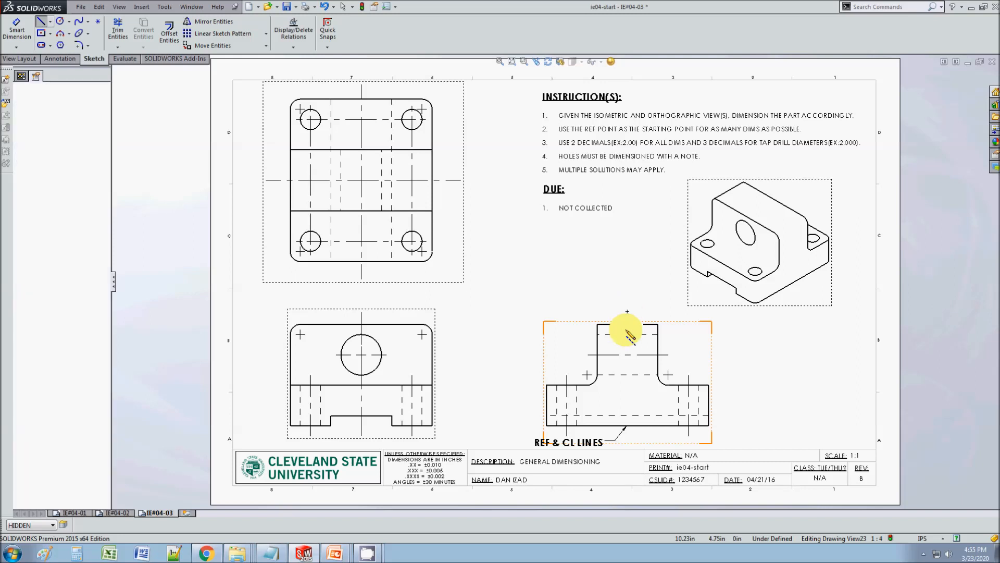
pyautogui.click(628, 429)
pyautogui.press('Escape')
pyautogui.moveTo(628, 313); pyautogui.dragTo(628, 314)
pyautogui.press('Escape')
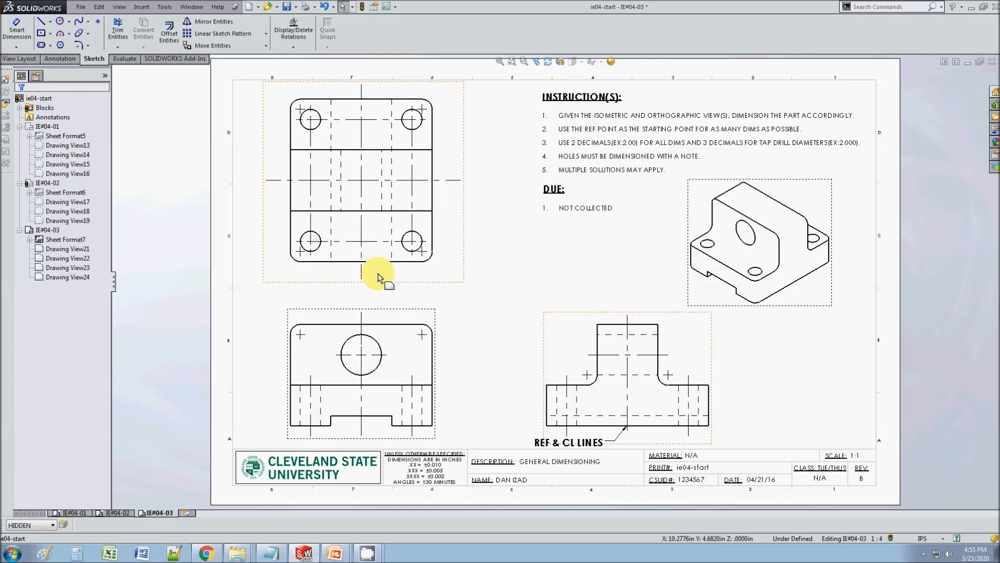
# Insert a note with the centerline symbol and place it on the vertical centerline's lower end below the top view.
pyautogui.click(60, 58)
pyautogui.click(118, 31)
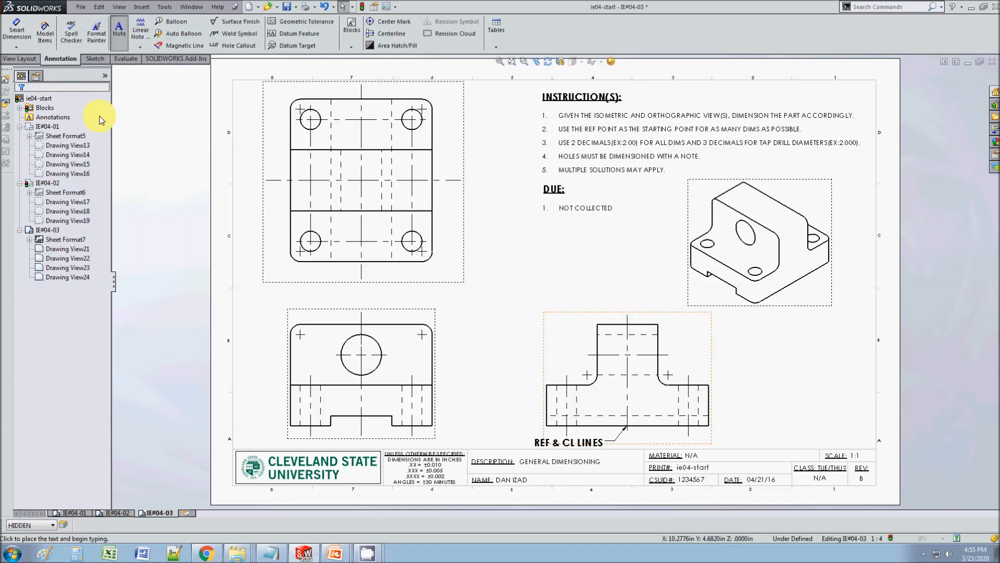
pyautogui.click(73, 213)
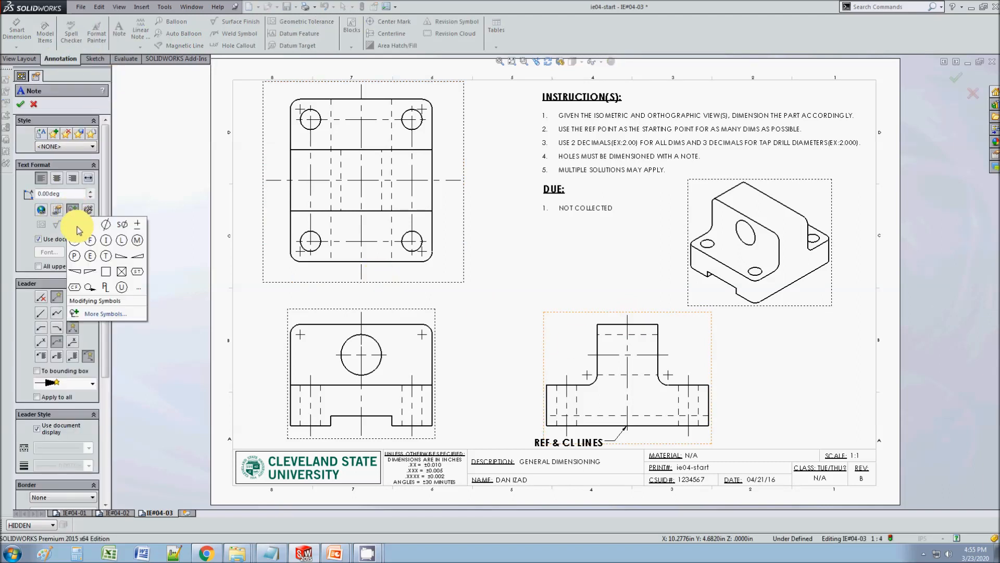
pyautogui.click(494, 236)
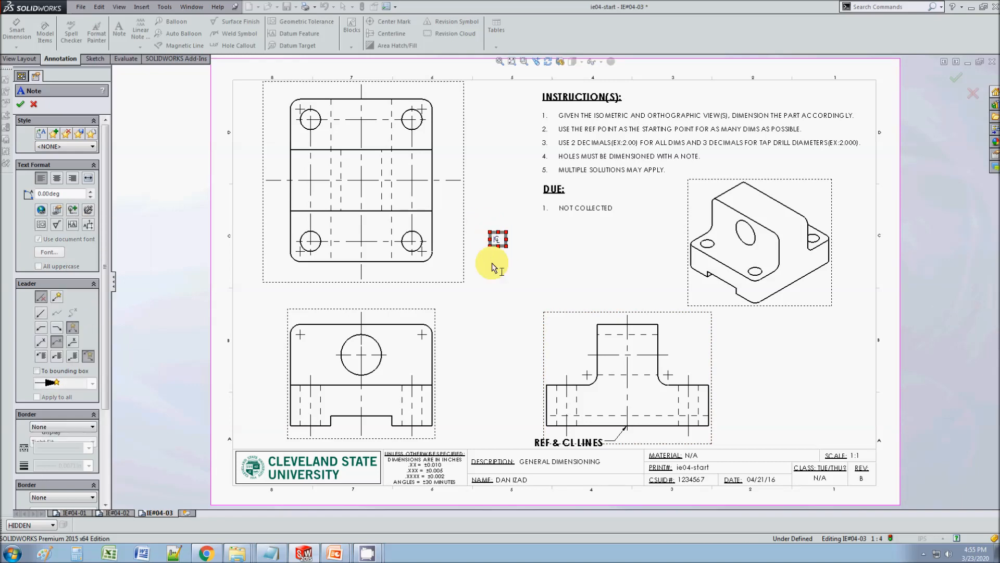
pyautogui.click(491, 263)
pyautogui.press('Escape')
pyautogui.scroll(-5, 443, 246)
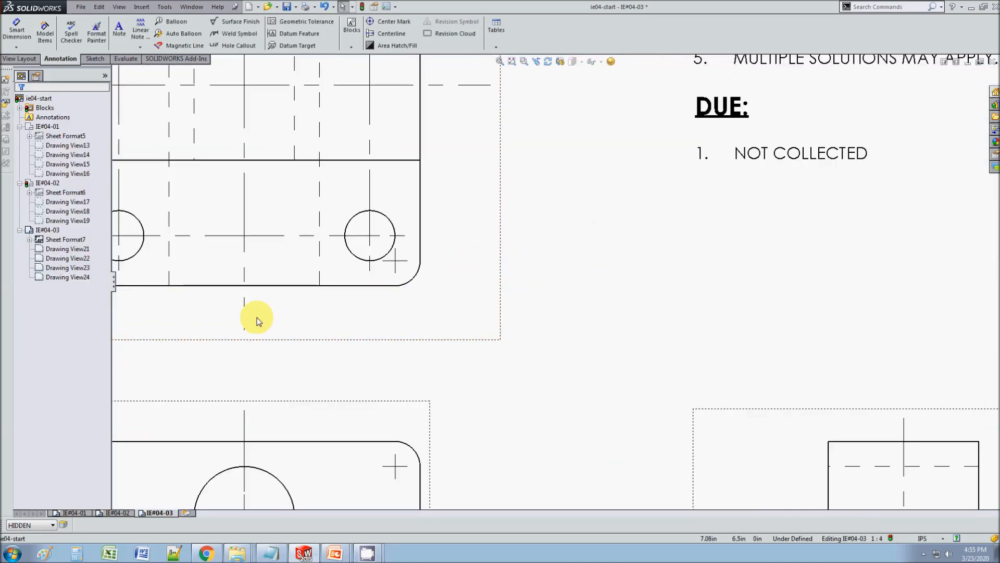
pyautogui.moveTo(249, 319); pyautogui.dragTo(250, 319)
# Place a copy of the centerline symbol note on the outer end of the top view's horizontal centerline.
pyautogui.scroll(5, 275, 333)
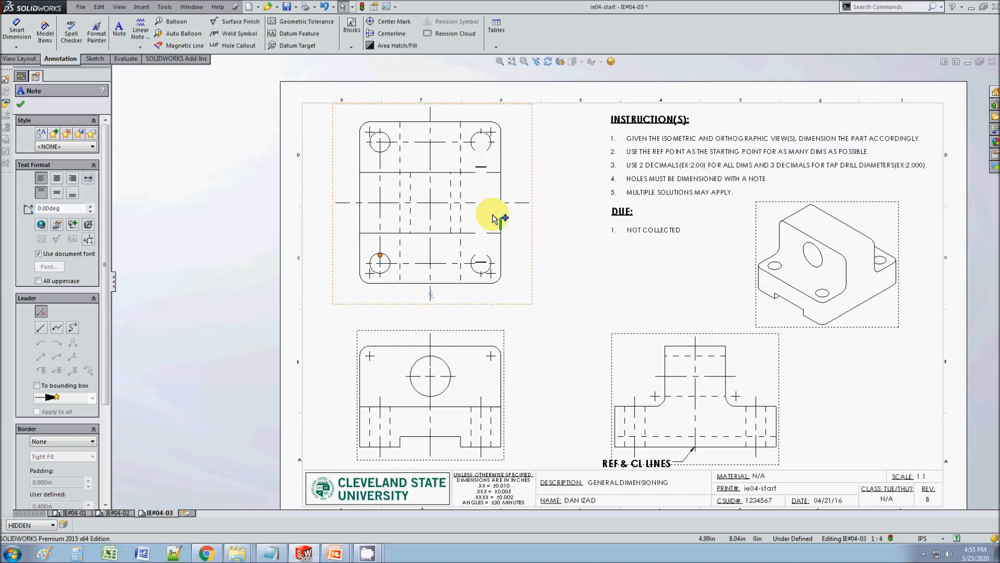
pyautogui.scroll(-4, 498, 219)
pyautogui.click(570, 321)
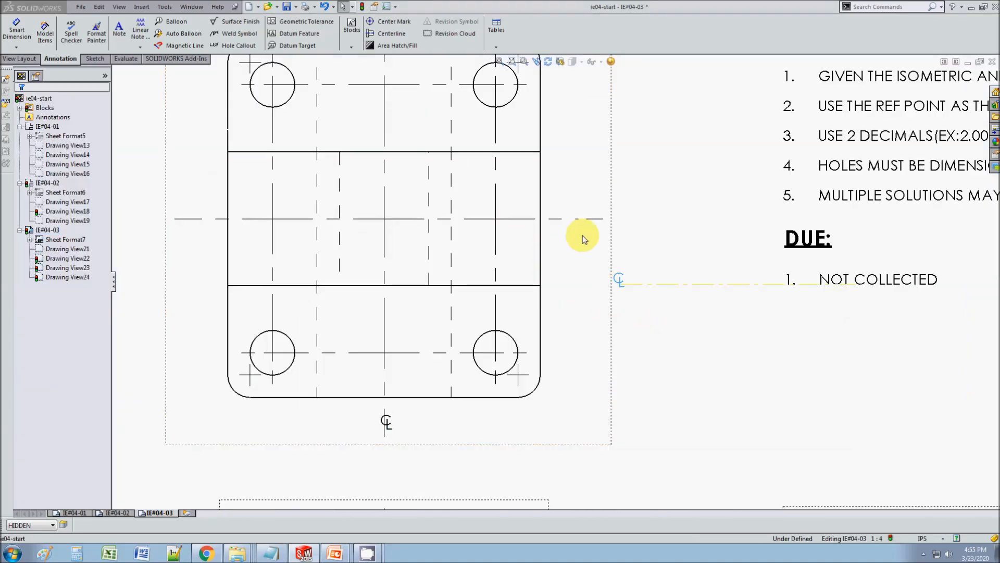
pyautogui.hotkey('ctrl', 'v')
# Place copies of the centerline symbol at the upper ends of the front and side views' vertical centerlines.
pyautogui.scroll(7, 524, 397)
pyautogui.scroll(-6, 562, 266)
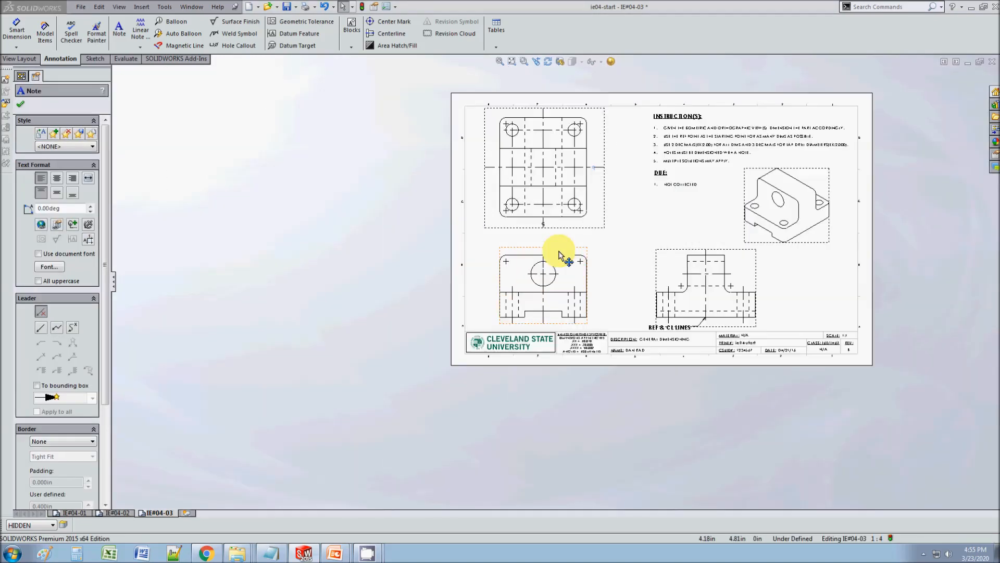
pyautogui.scroll(-4, 579, 300)
pyautogui.click(681, 300)
pyautogui.keyDown('ctrl'); pyautogui.moveTo(472, 92); pyautogui.dragTo(471, 202); pyautogui.keyUp('ctrl')
pyautogui.moveTo(767, 350); pyautogui.dragTo(424, 306, button='middle')
pyautogui.hotkey('ctrl', 'v')
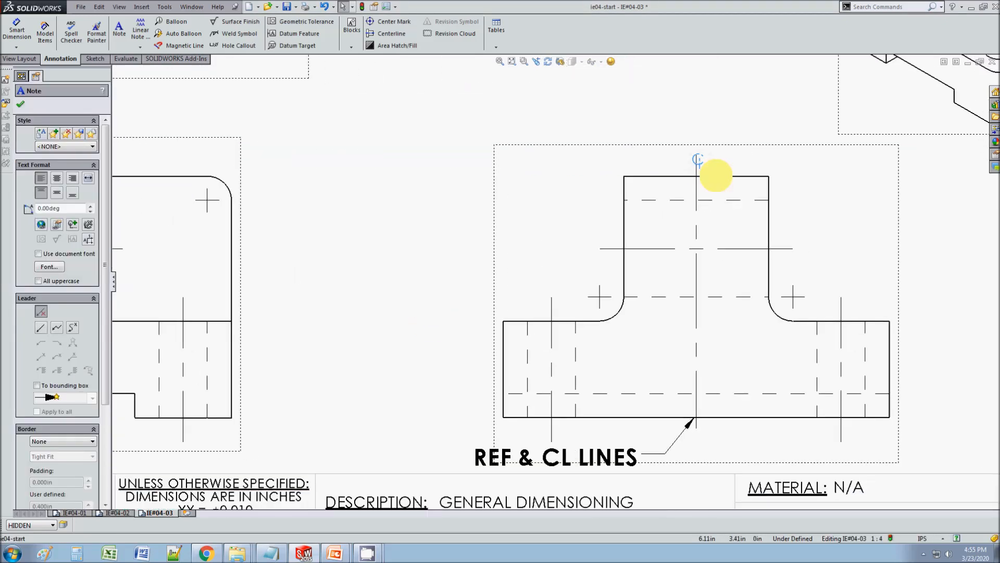
pyautogui.click(318, 99)
# Try attaching a datum feature symbol labelled A below the side view at its vertical centerline.
pyautogui.click(295, 33)
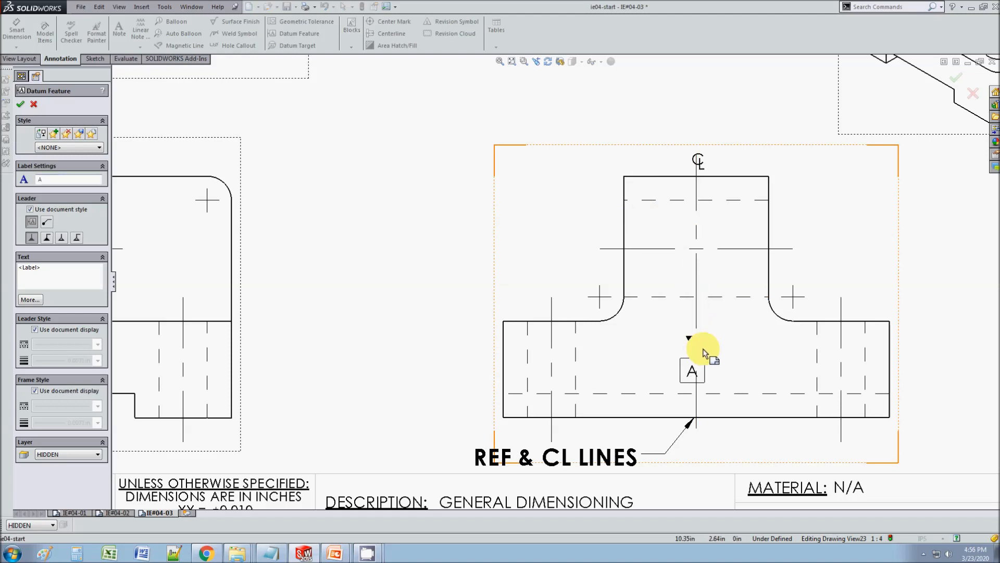
pyautogui.press('Escape')
pyautogui.click(294, 33)
pyautogui.click(701, 449)
pyautogui.click(766, 449)
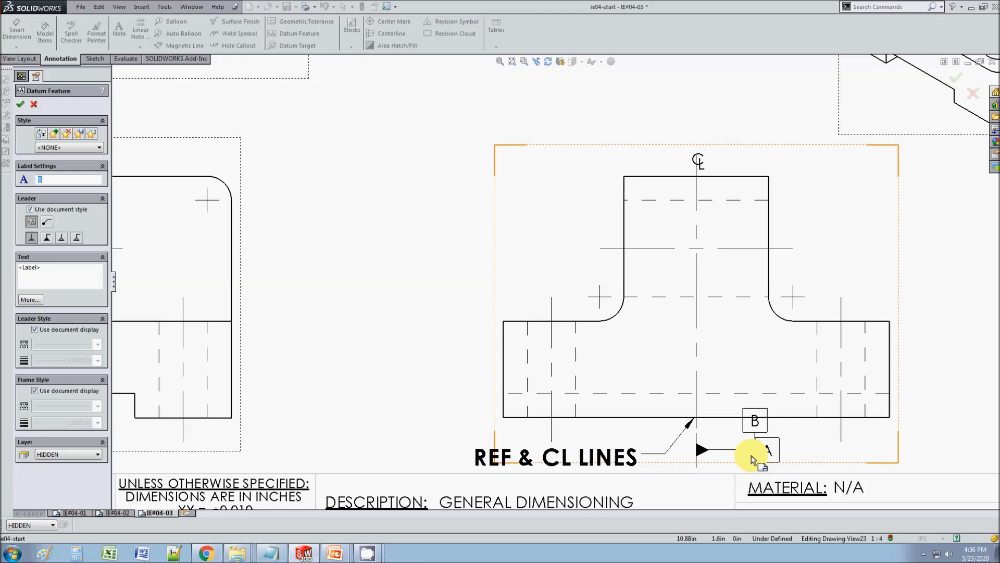
pyautogui.press('Escape')
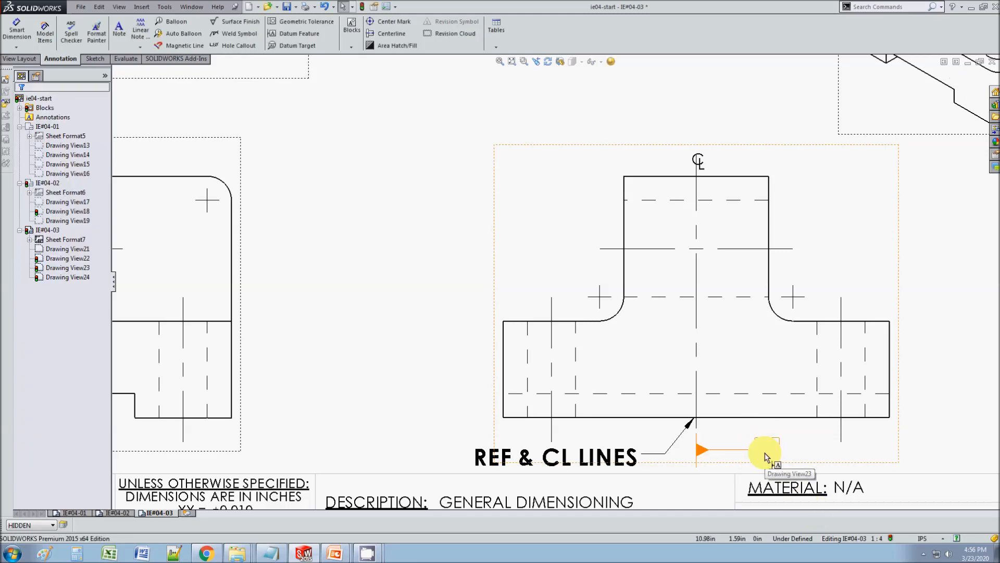
# Dimension the vertical spacing of the corner holes and the overall height of the top view beside the part.
pyautogui.scroll(4, 439, 352)
pyautogui.scroll(-3, 518, 217)
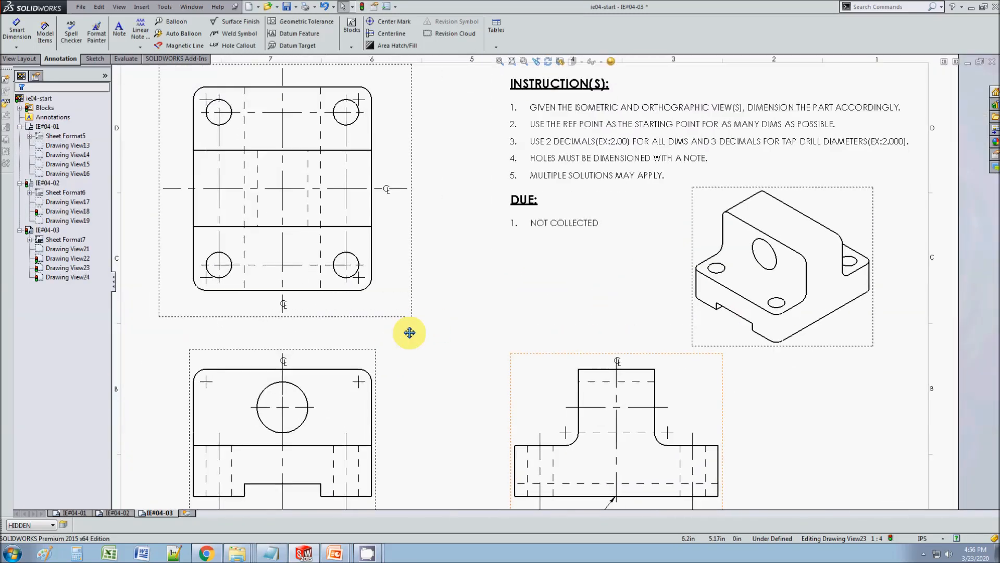
pyautogui.moveTo(409, 333); pyautogui.dragTo(415, 330, button='middle')
pyautogui.scroll(3, 452, 311)
pyautogui.scroll(-2, 463, 302)
pyautogui.moveTo(518, 302)
pyautogui.mouseDown(button='middle')
pyautogui.moveTo(500, 263)
pyautogui.moveTo(492, 288)
pyautogui.mouseUp(button='middle')
pyautogui.click(16, 29)
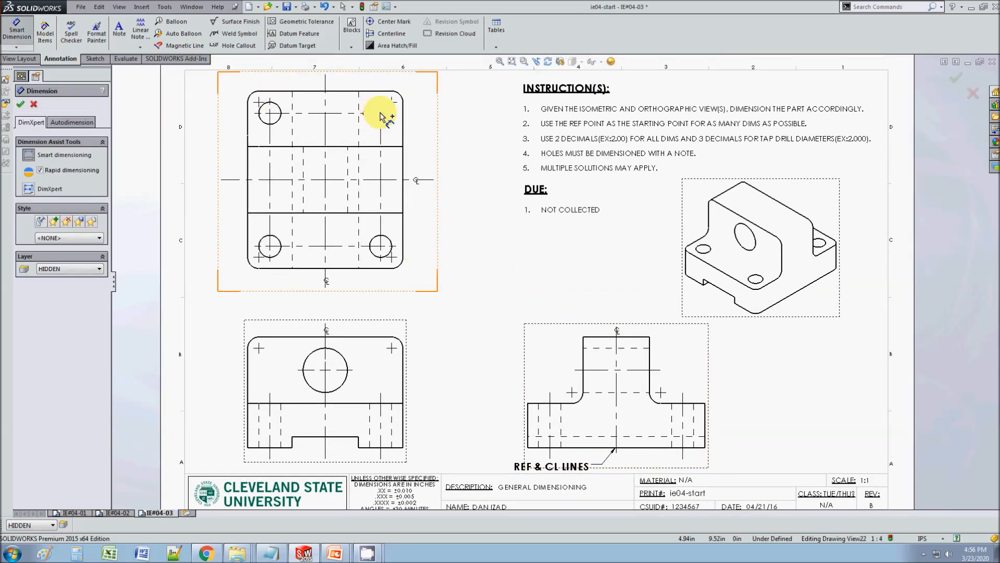
pyautogui.click(381, 114)
pyautogui.click(382, 246)
pyautogui.click(446, 197)
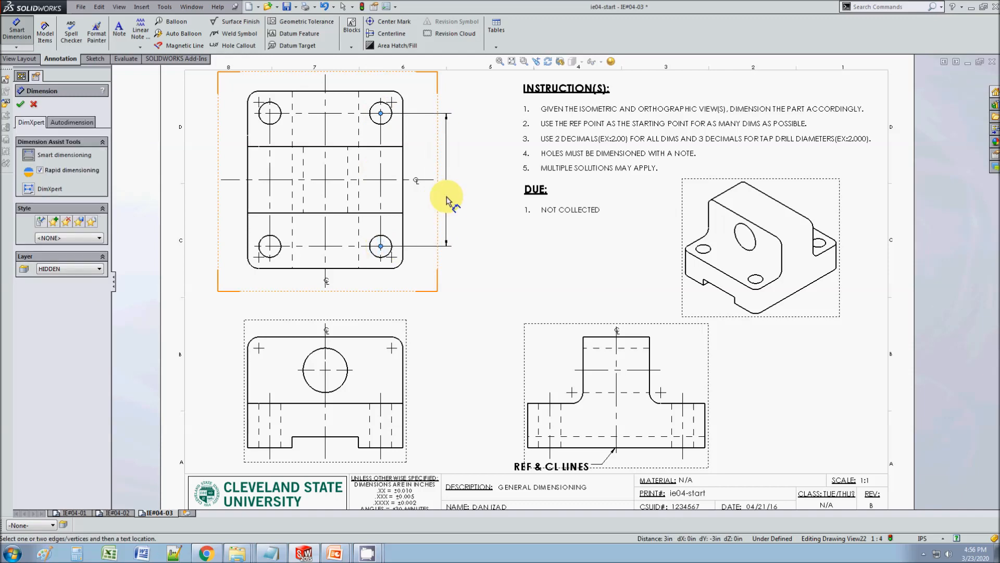
pyautogui.click(369, 92)
pyautogui.scroll(-3, 398, 188)
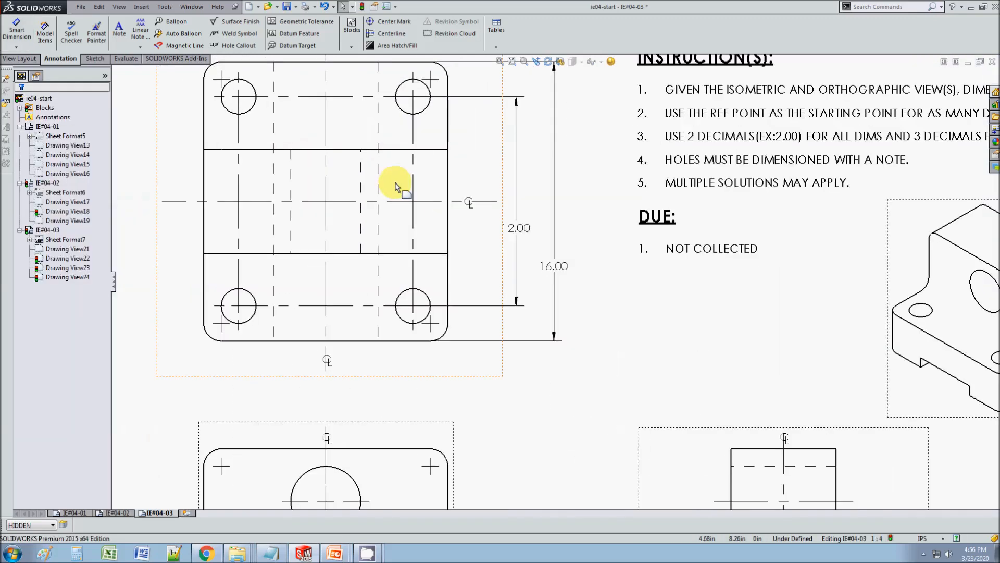
pyautogui.moveTo(559, 248)
pyautogui.mouseDown(button='middle')
pyautogui.moveTo(583, 320)
pyautogui.moveTo(552, 273)
pyautogui.mouseUp(button='middle')
pyautogui.scroll(2, 562, 276)
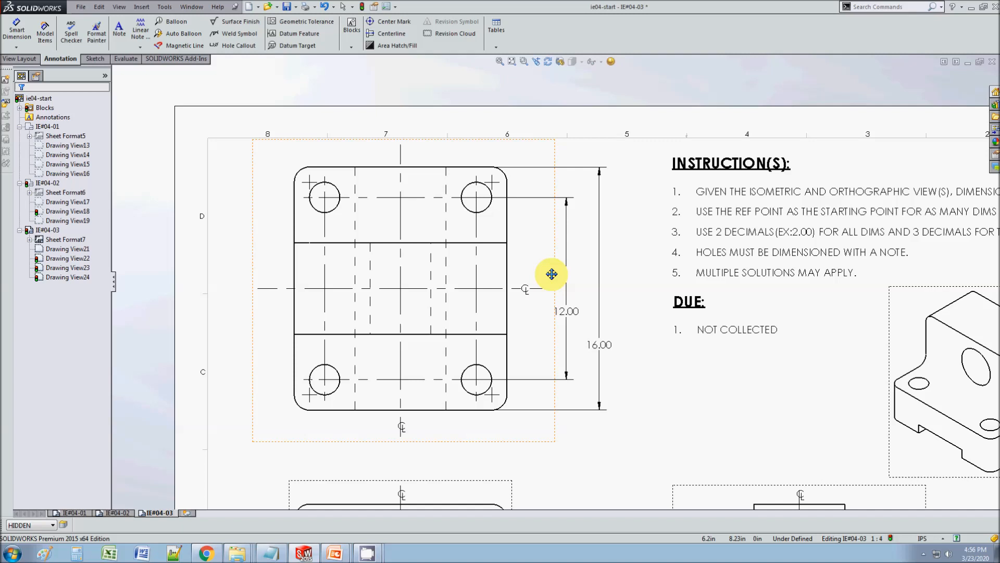
pyautogui.scroll(-1, 551, 273)
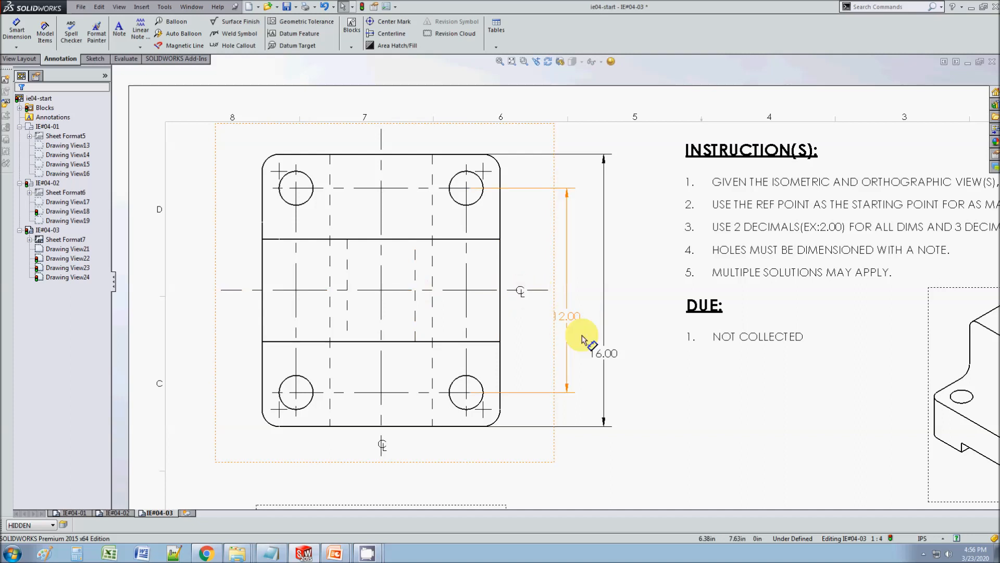
pyautogui.click(695, 454)
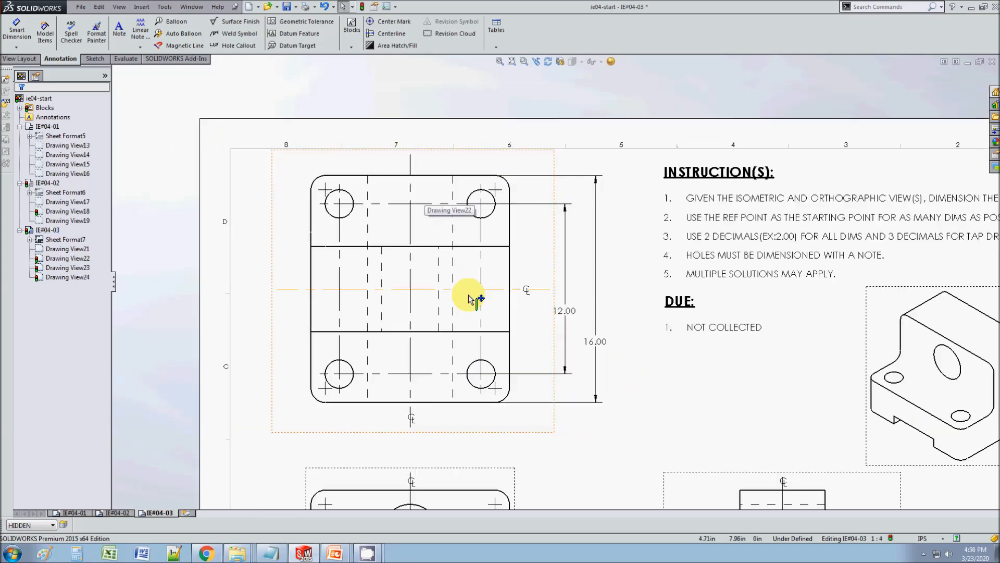
pyautogui.scroll(-2, 548, 334)
pyautogui.scroll(1, 587, 355)
pyautogui.scroll(-2, 588, 355)
pyautogui.moveTo(563, 358); pyautogui.dragTo(540, 333, button='middle')
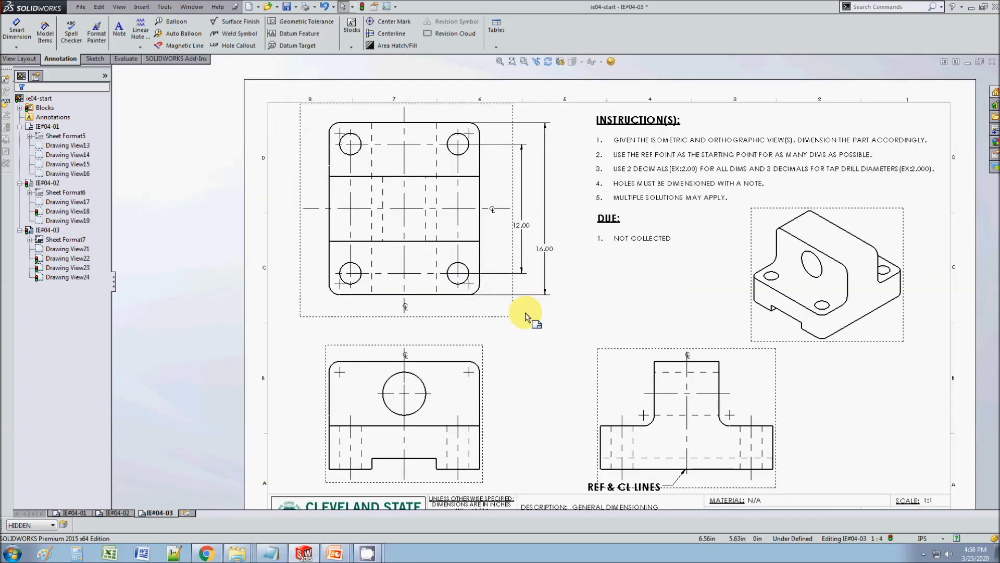
pyautogui.scroll(-2, 526, 312)
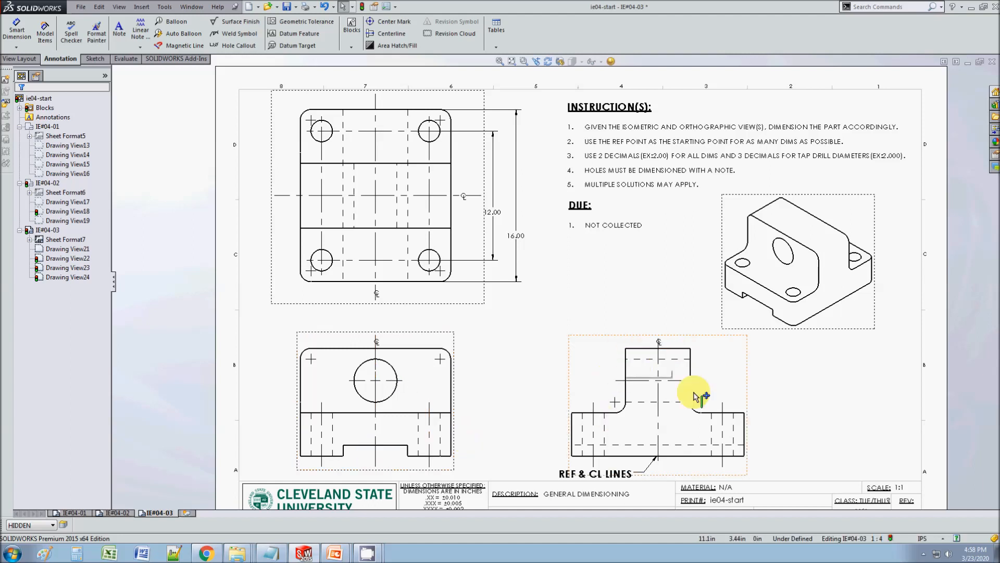
# Dimension the horizontal spacing of the lower corner holes and the overall width below the top view.
pyautogui.click(16, 30)
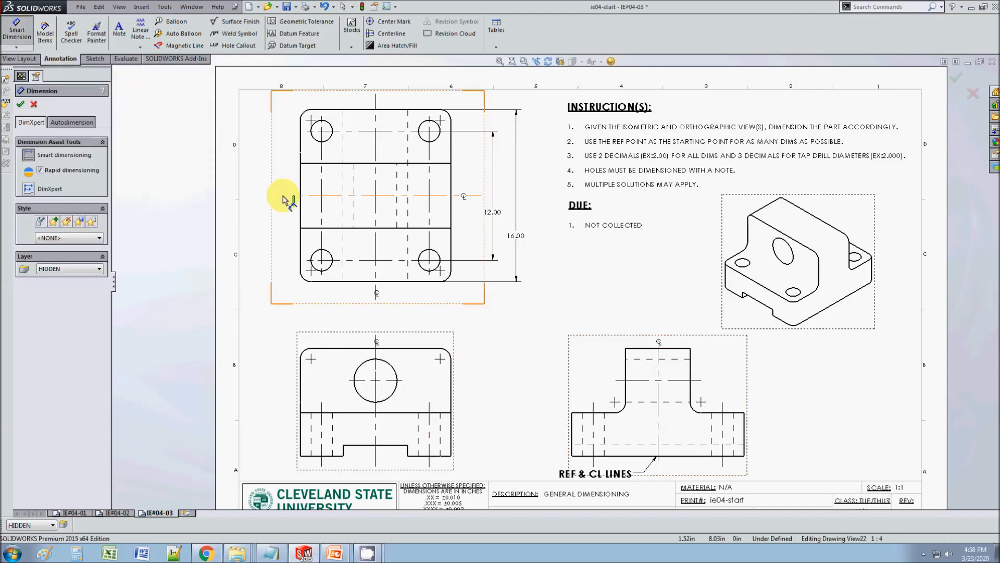
pyautogui.click(331, 257)
pyautogui.click(437, 260)
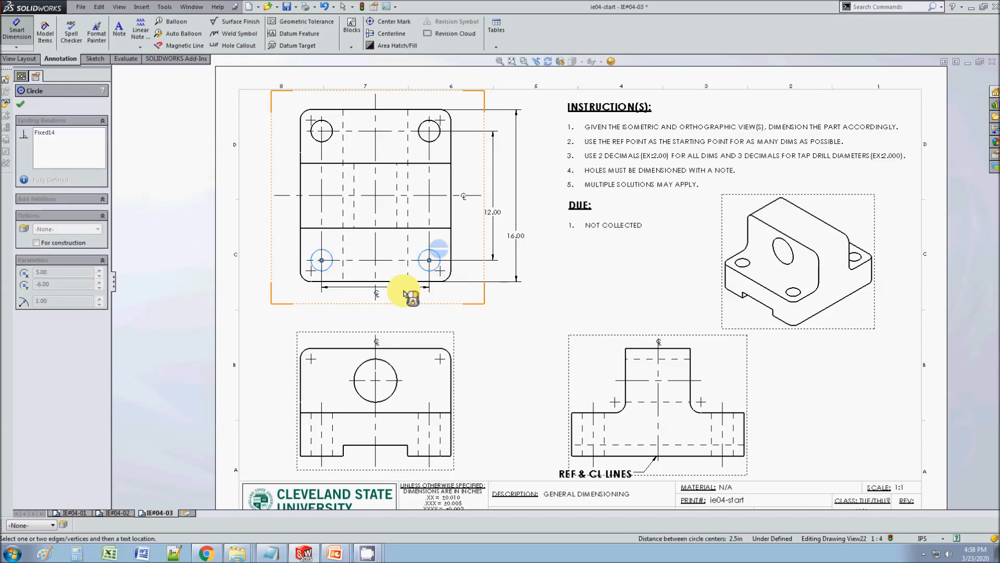
pyautogui.click(364, 312)
pyautogui.click(300, 239)
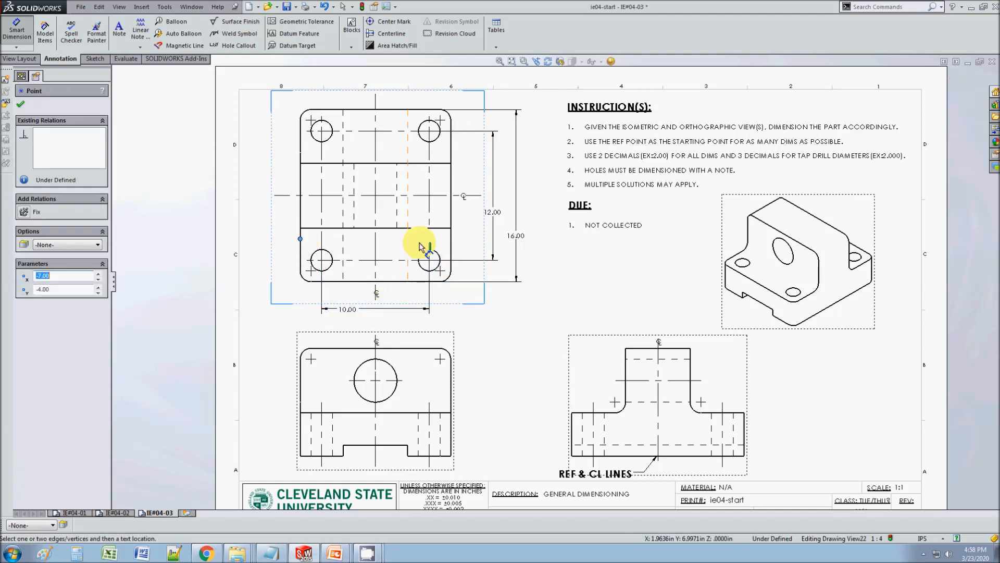
pyautogui.click(452, 239)
pyautogui.click(401, 322)
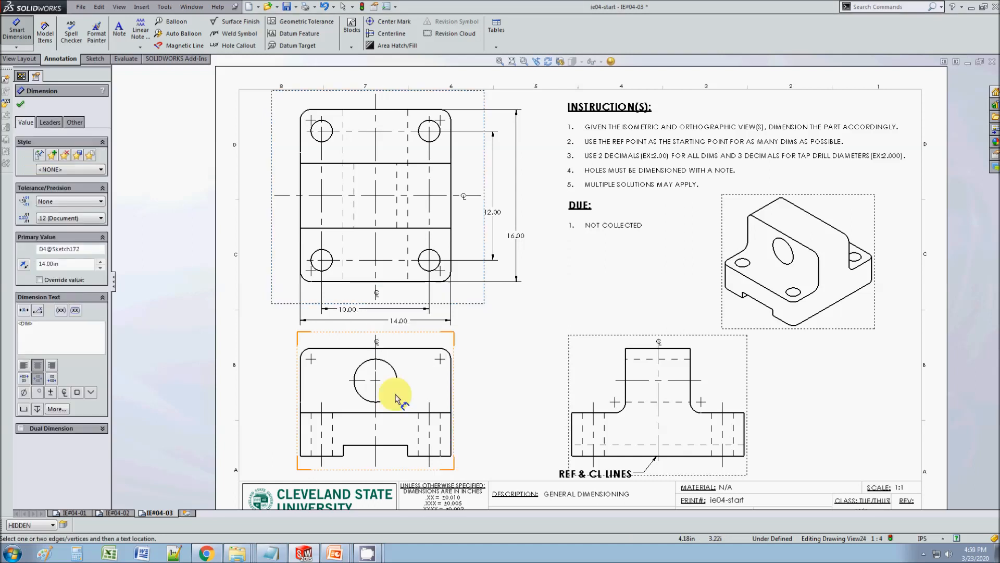
# Dimension the height of the front view's large hole center above the part's bottom edge.
pyautogui.click(436, 456)
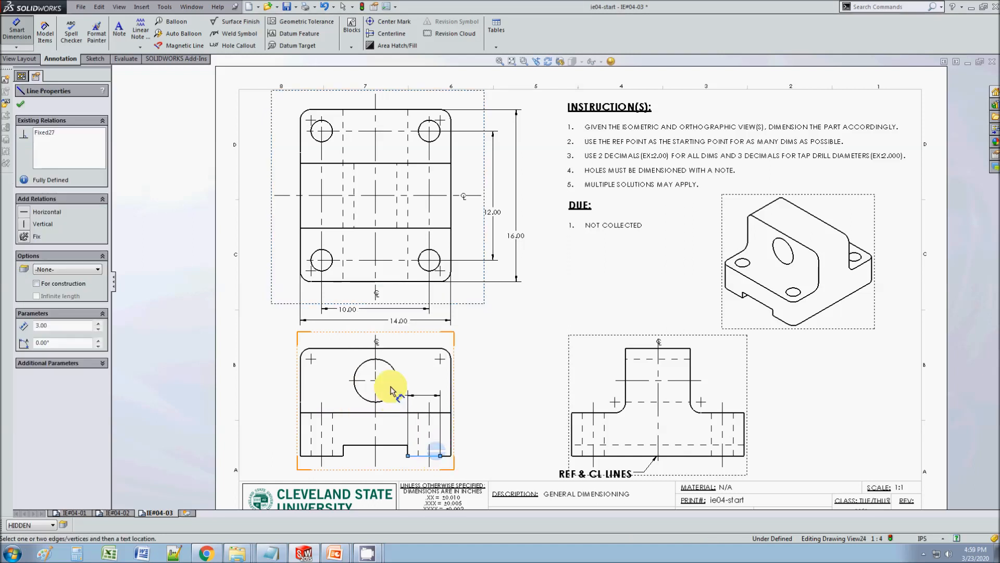
pyautogui.click(392, 385)
pyautogui.click(471, 411)
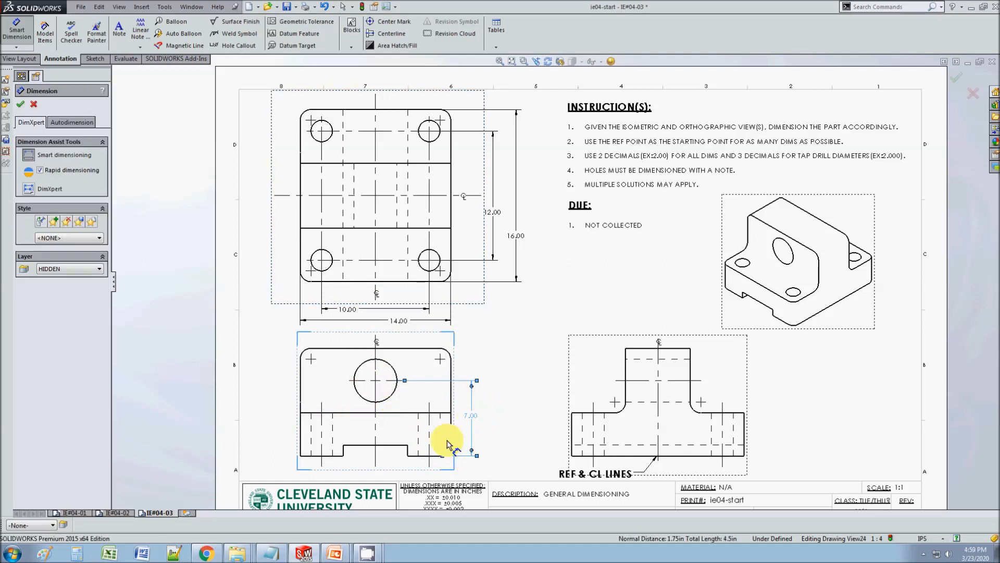
pyautogui.click(20, 104)
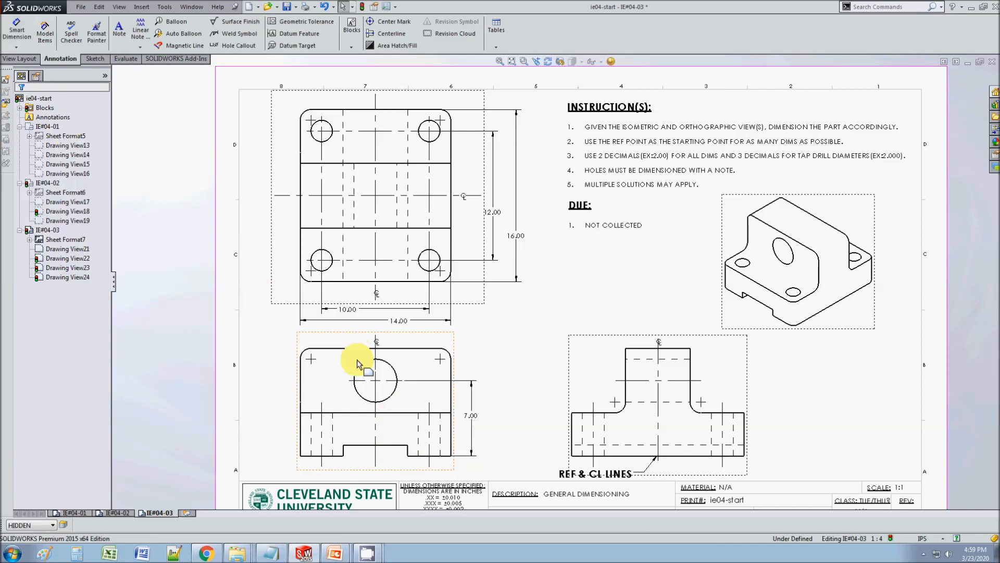
# Dimension the diameter of the front view's large hole and place the note above the view.
pyautogui.click(392, 364)
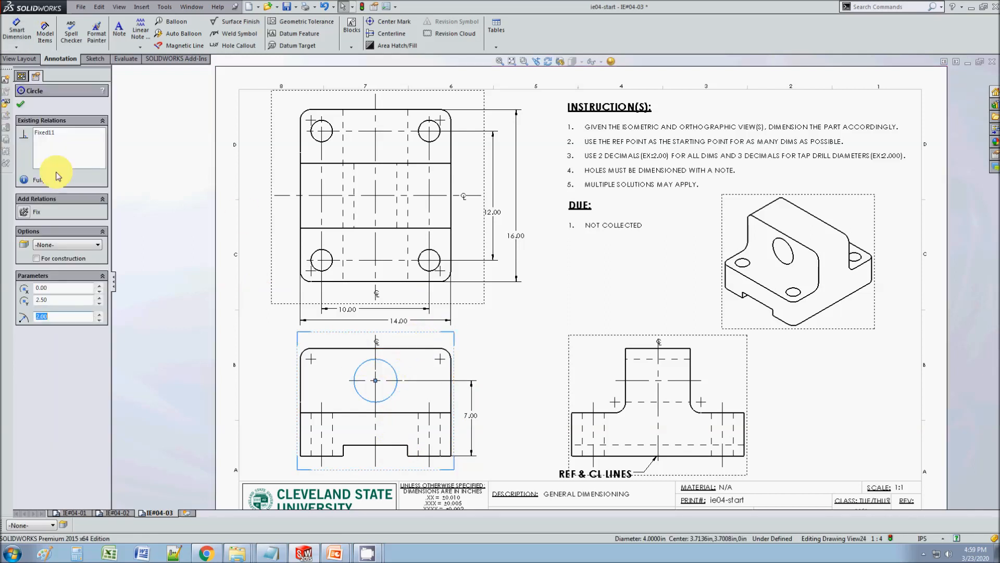
pyautogui.click(21, 103)
pyautogui.click(17, 29)
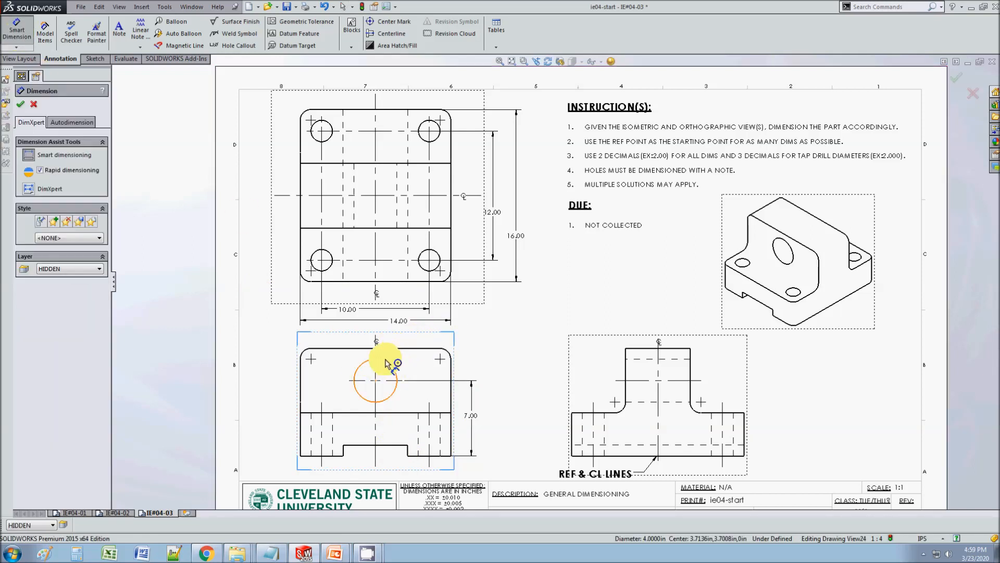
pyautogui.click(390, 360)
pyautogui.click(425, 338)
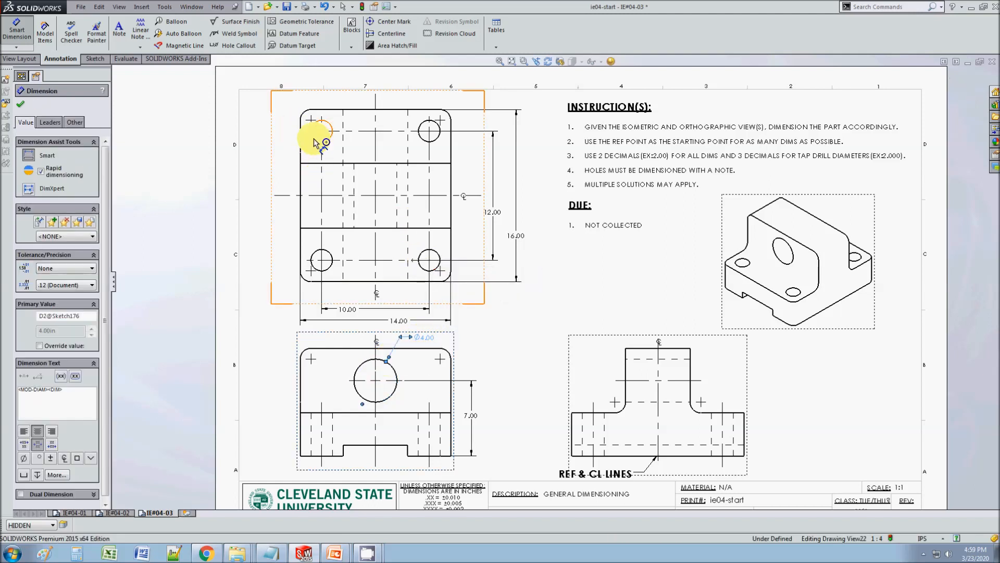
# Dimension the diameter of the top view's lower-left hole with the prefix 4X.
pyautogui.click(329, 272)
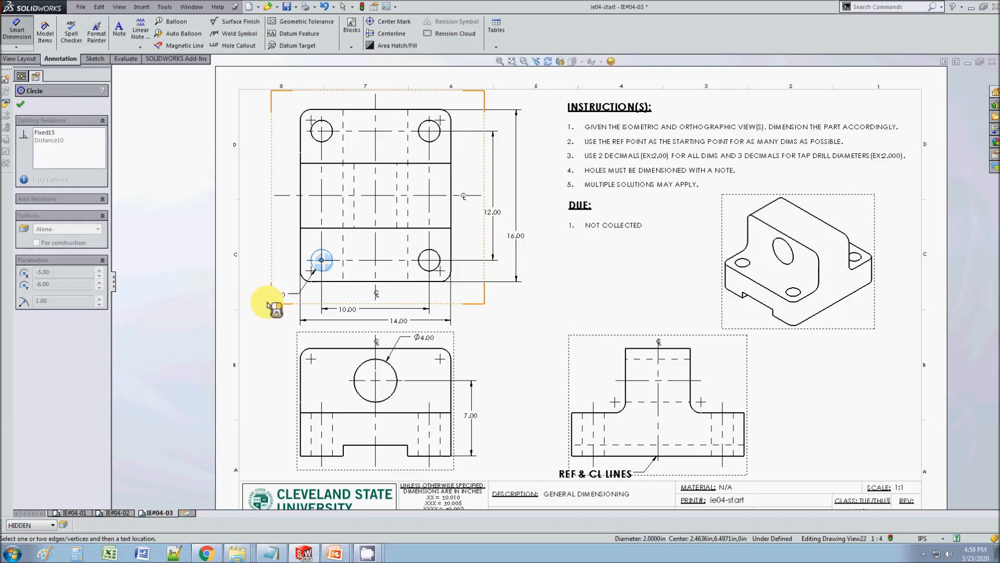
pyautogui.click(267, 313)
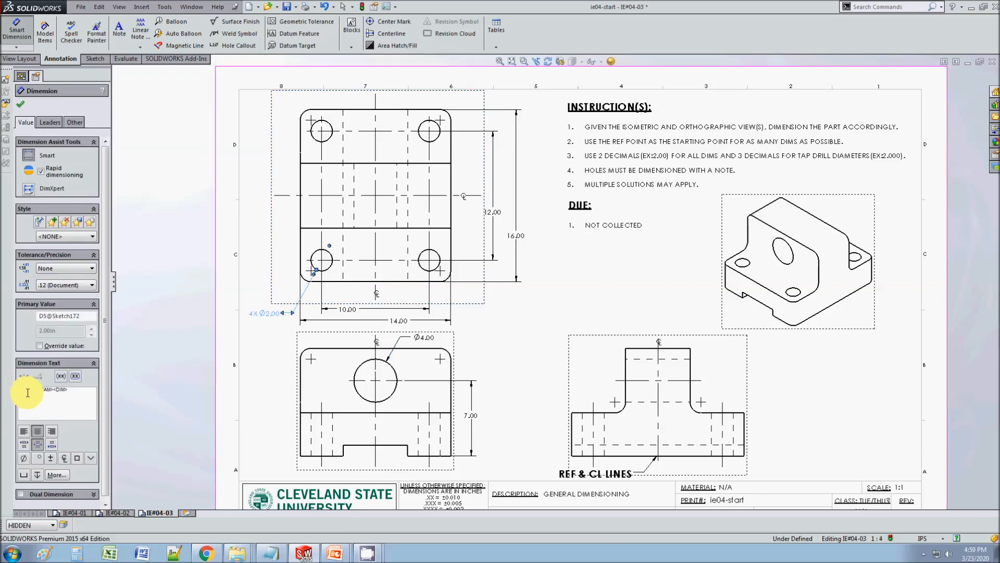
pyautogui.click(22, 103)
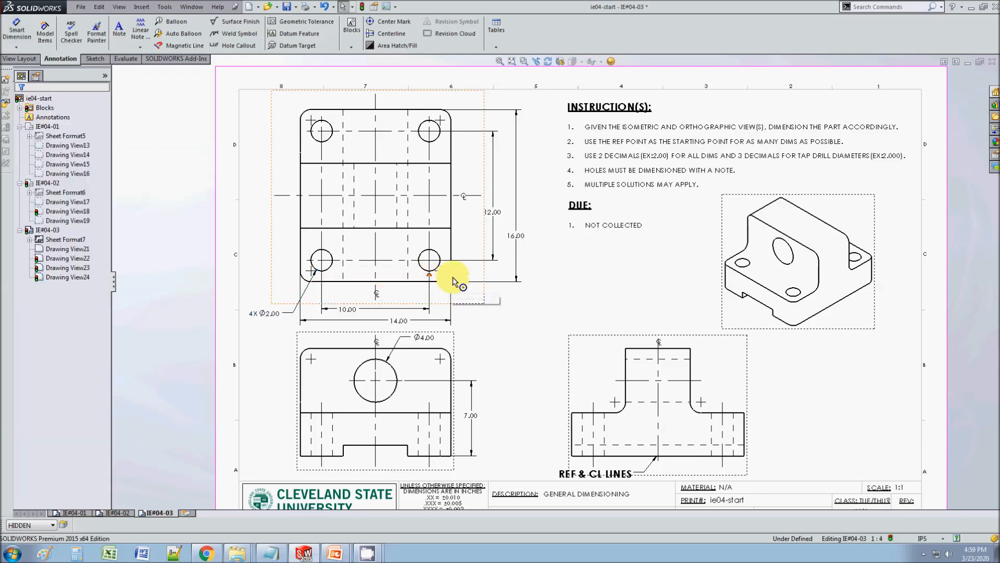
# Dimension the radius of the top view's lower-right corner with the prefix 4X.
pyautogui.click(17, 31)
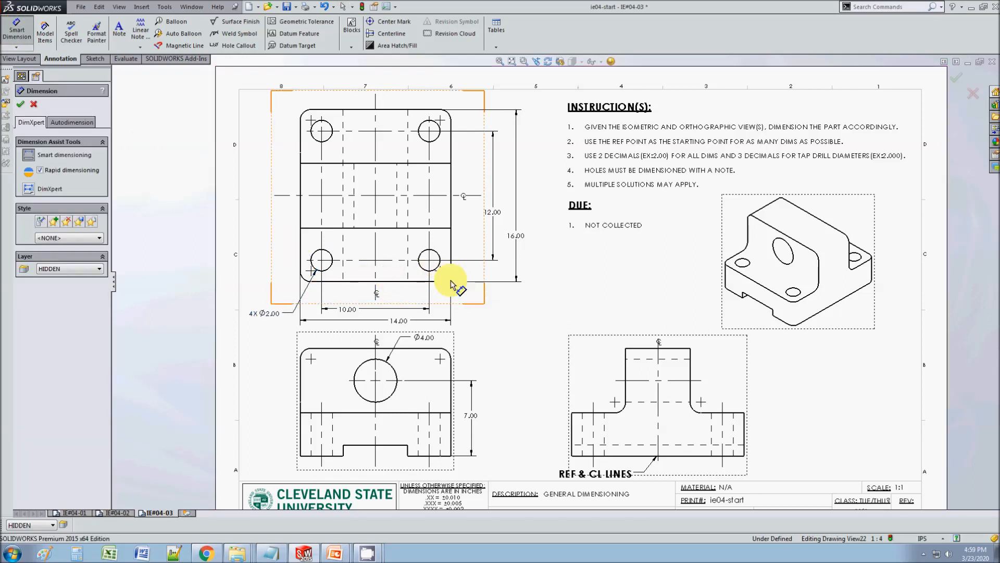
pyautogui.click(449, 281)
pyautogui.click(495, 311)
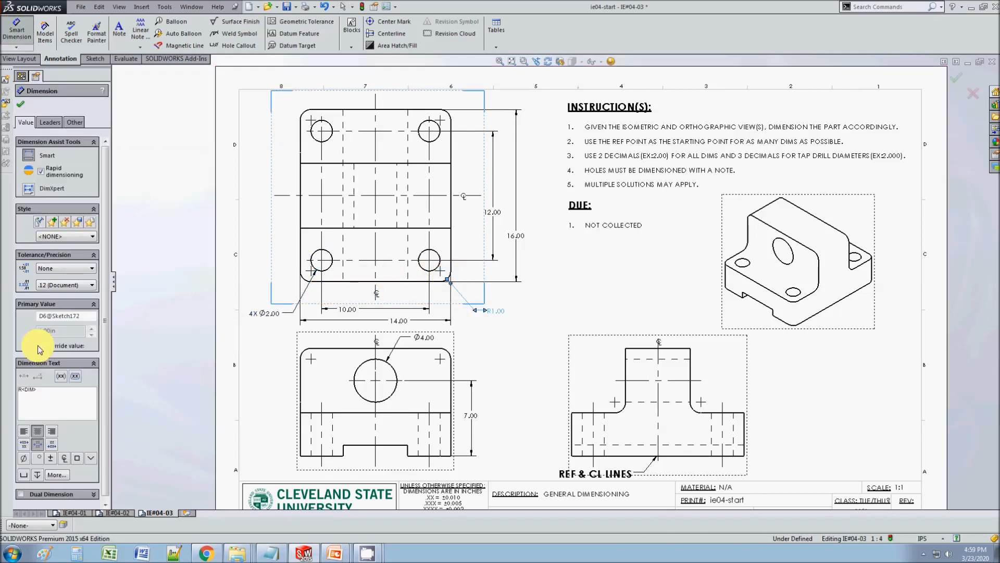
pyautogui.write('4X')
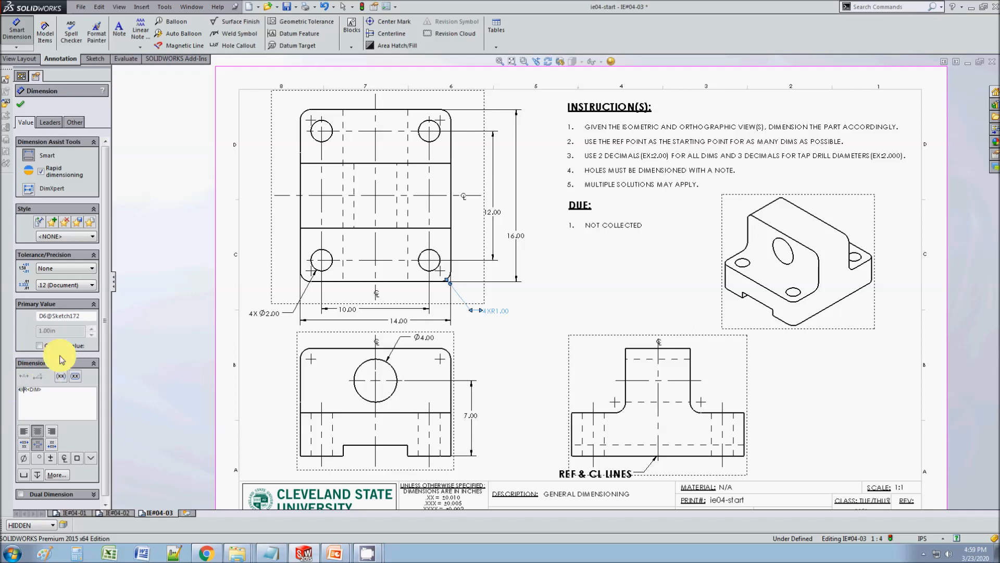
pyautogui.click(23, 104)
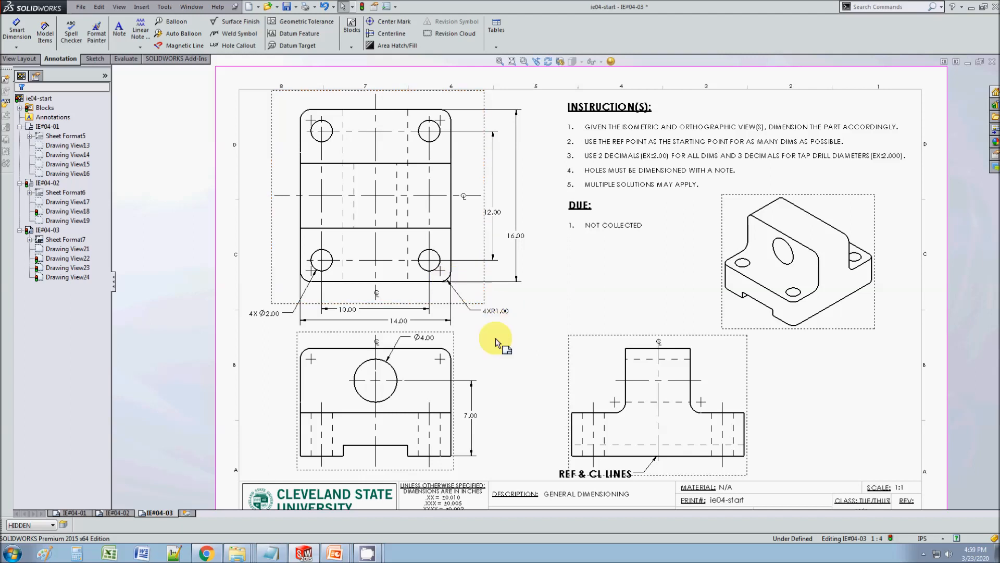
# Move the top view's corner radius note slightly higher and start the Smart Dimension command.
pyautogui.click(503, 311)
pyautogui.moveTo(504, 305); pyautogui.dragTo(499, 304)
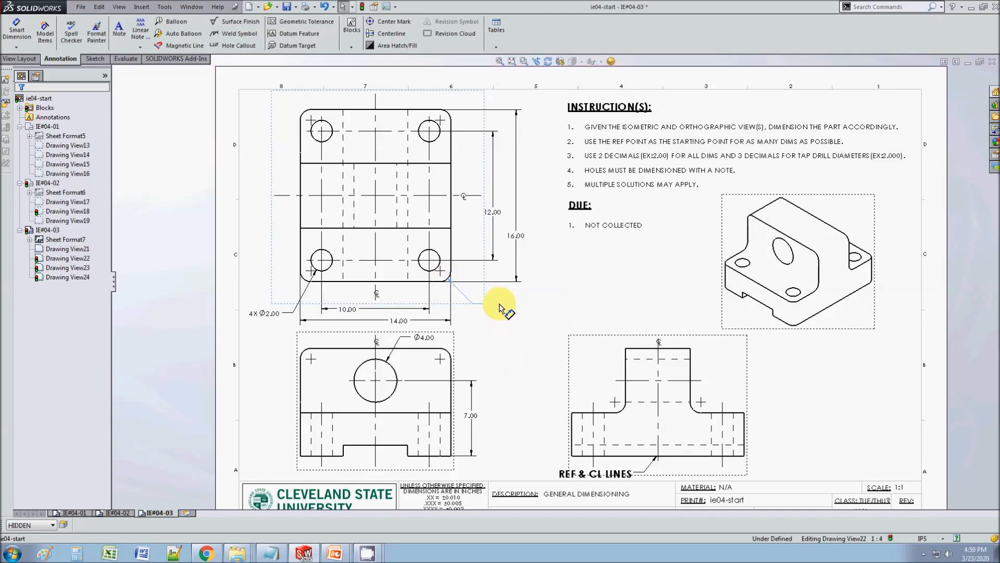
pyautogui.click(498, 340)
pyautogui.click(16, 30)
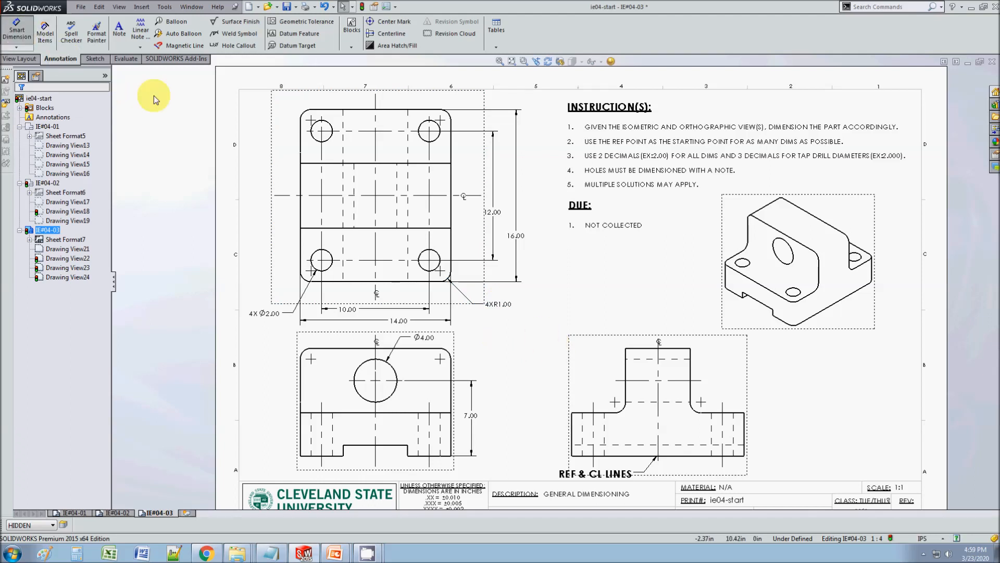
# Dimension the depth and the width of the bottom slot in the front view, placing the width below the view.
pyautogui.click(397, 445)
pyautogui.click(418, 456)
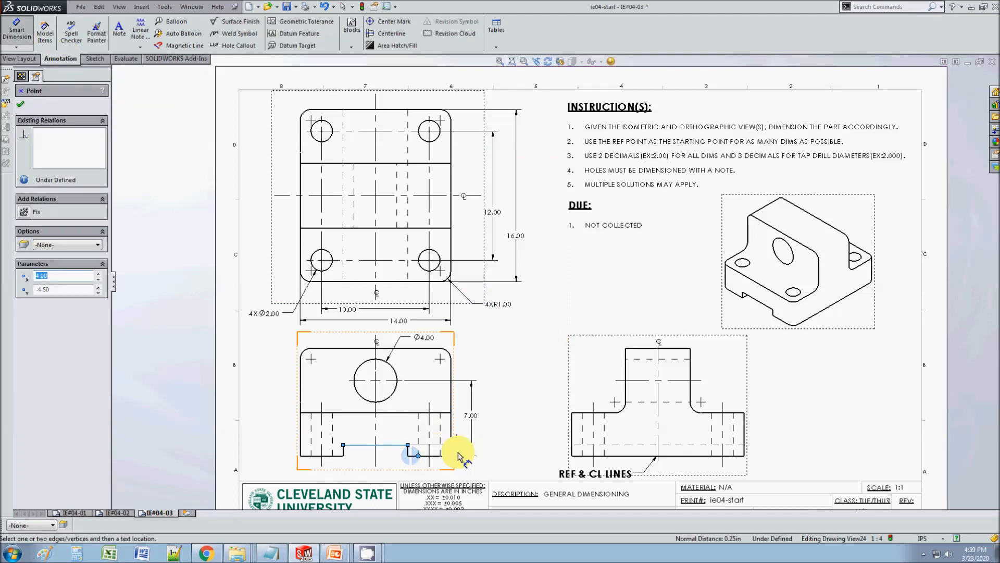
pyautogui.click(462, 453)
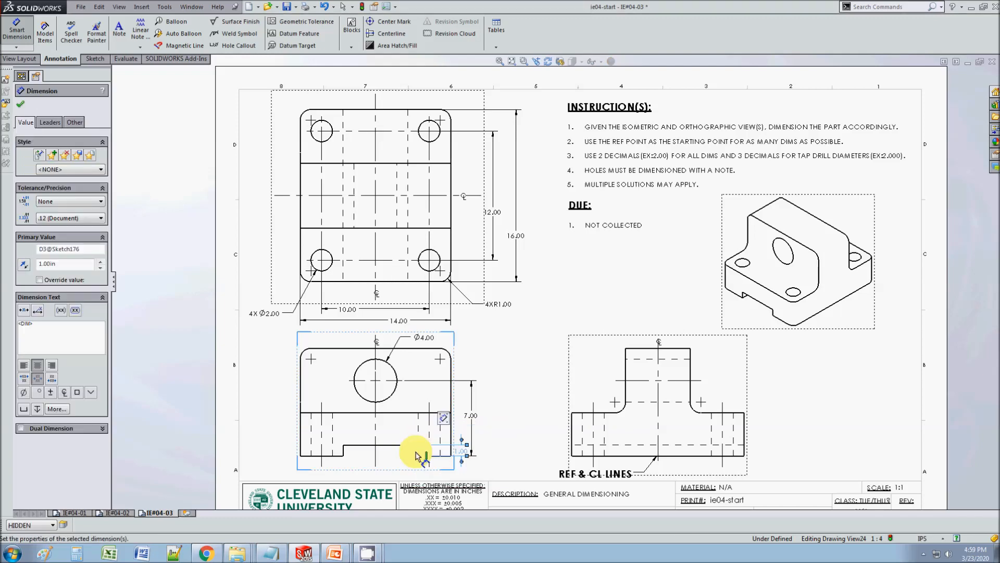
pyautogui.click(385, 445)
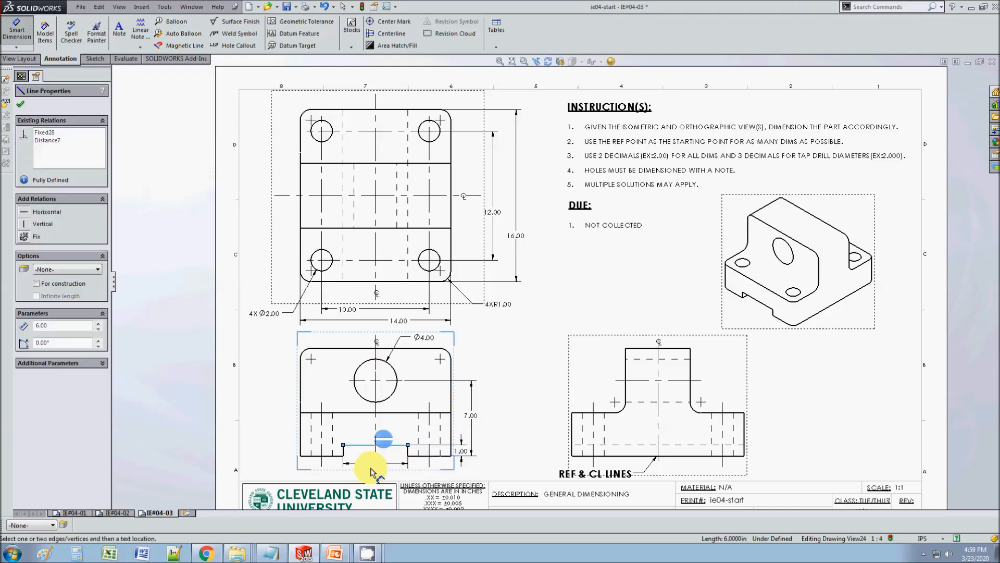
pyautogui.click(375, 474)
pyautogui.press('Escape')
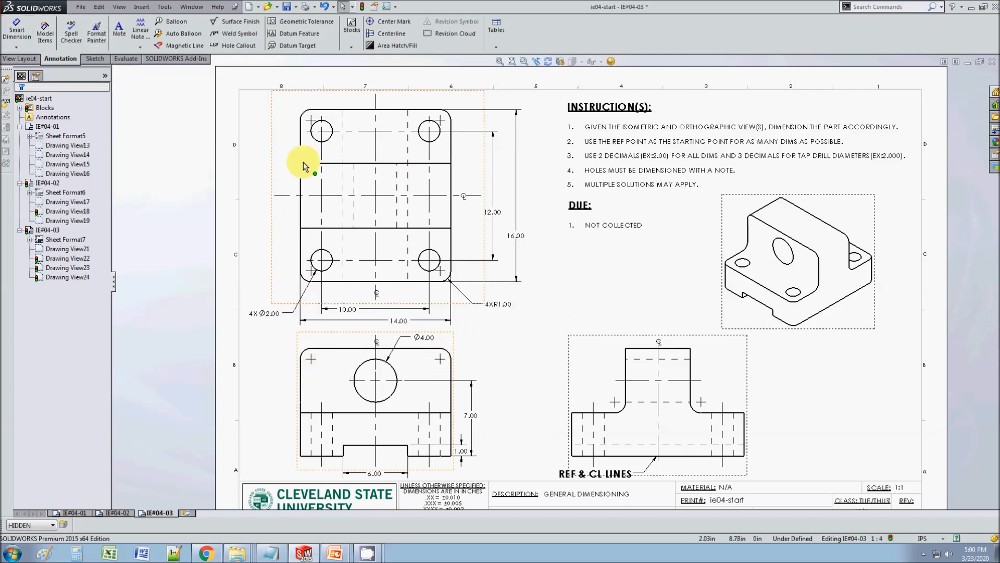
# Change the prefix of the top view's corner radius note to 8X.
pyautogui.click(497, 303)
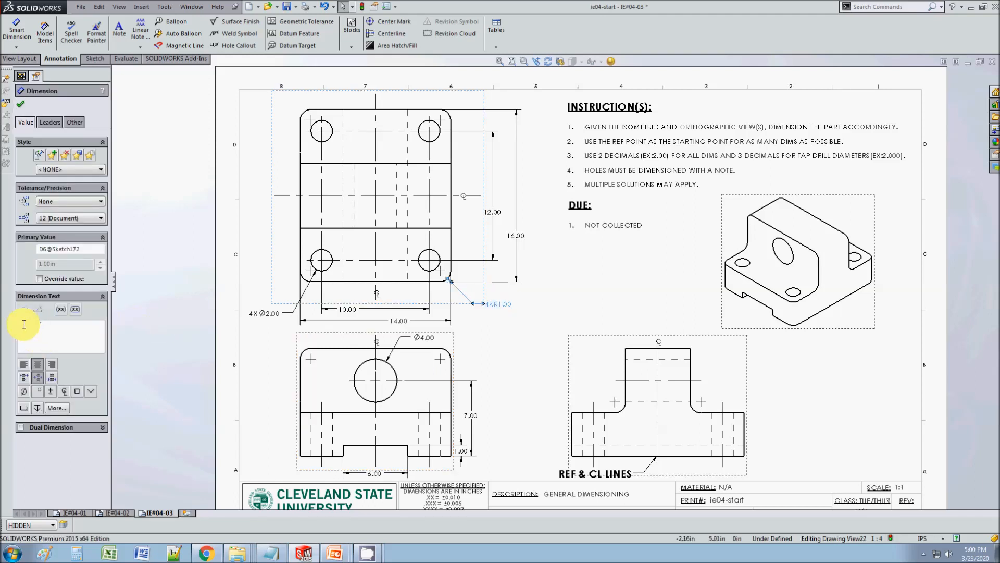
pyautogui.write('8')
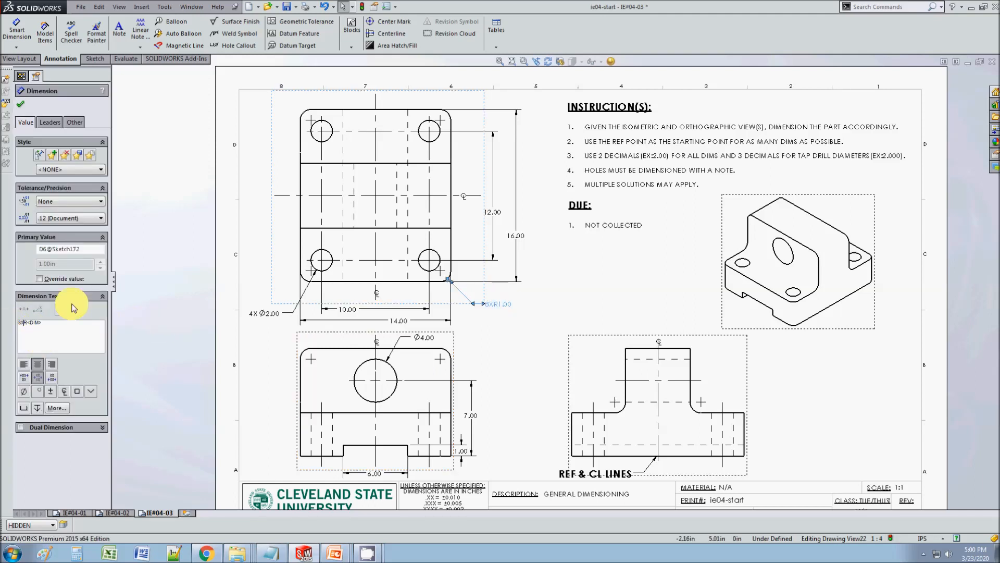
pyautogui.click(20, 104)
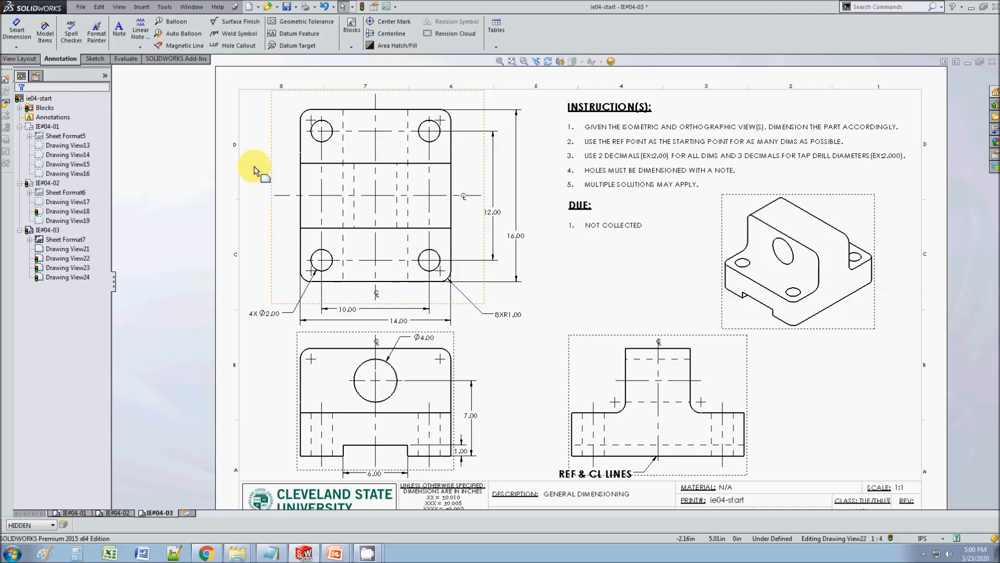
# Dimension the height of the side view's base flange and place the dimension beside its left edge.
pyautogui.click(17, 30)
pyautogui.click(574, 427)
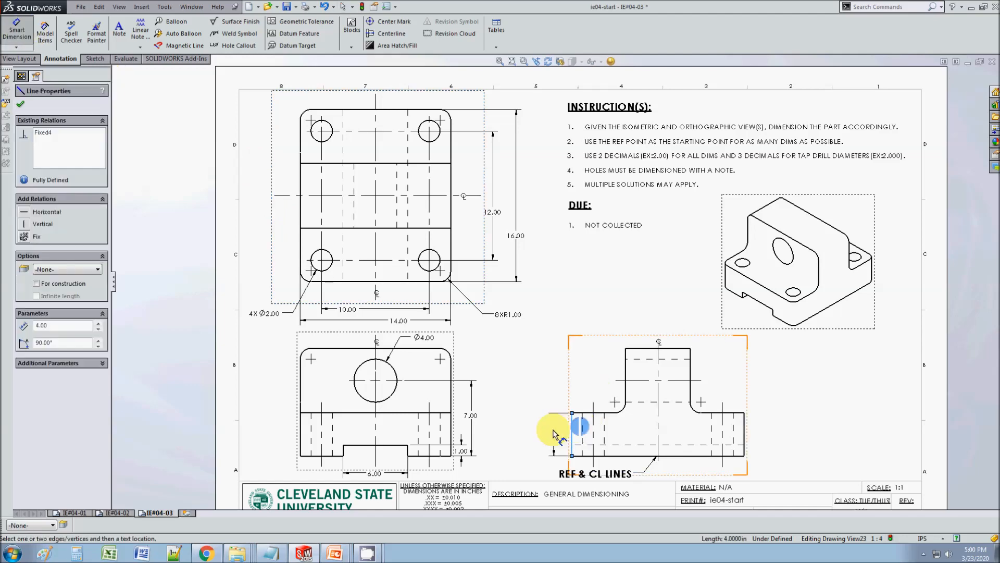
pyautogui.click(549, 430)
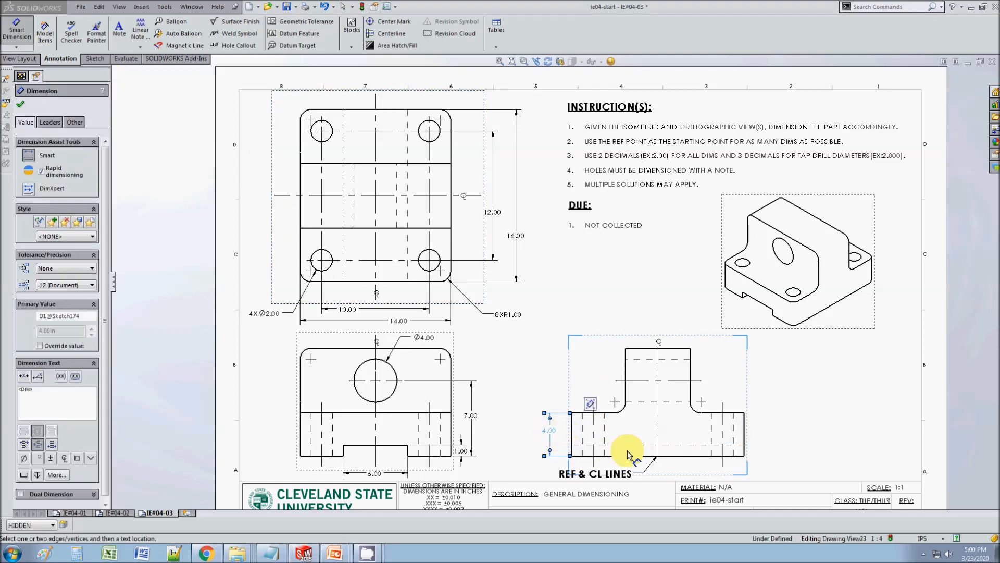
pyautogui.press('F9')
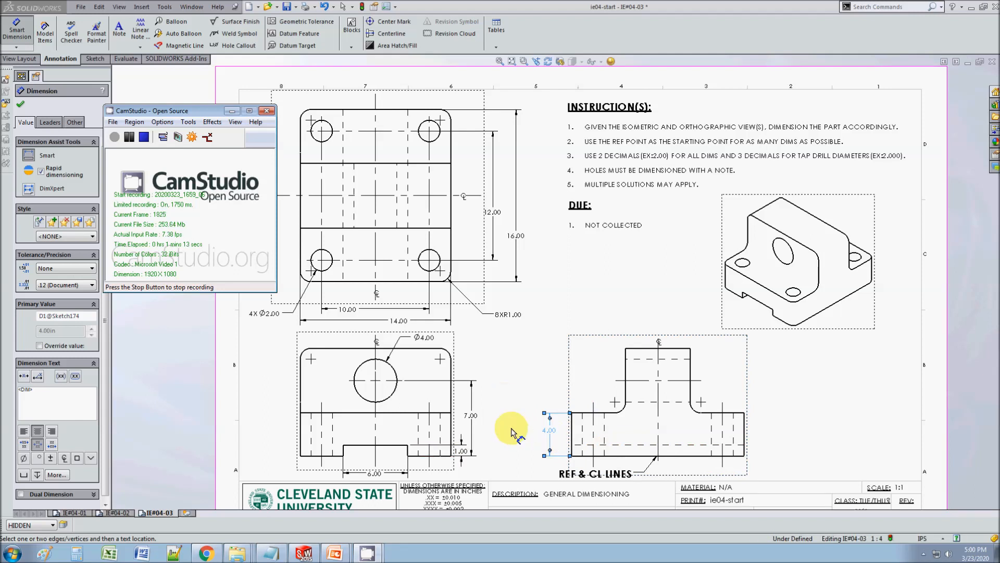
# Dimension the front view's overall height and the width of the side view's upright block, placing the width above that view.
pyautogui.click(427, 456)
pyautogui.click(420, 347)
pyautogui.click(489, 388)
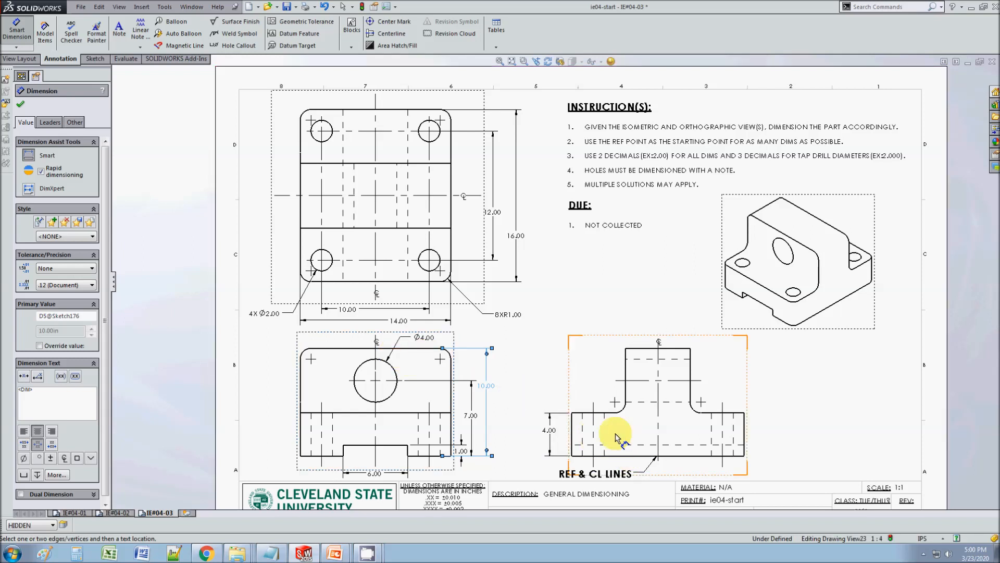
pyautogui.click(642, 348)
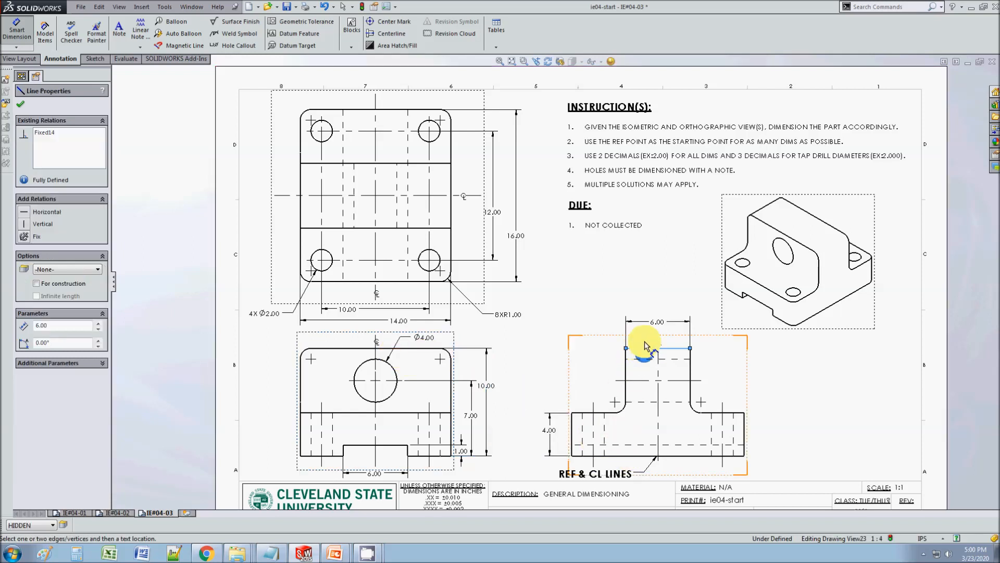
pyautogui.click(650, 327)
pyautogui.click(574, 431)
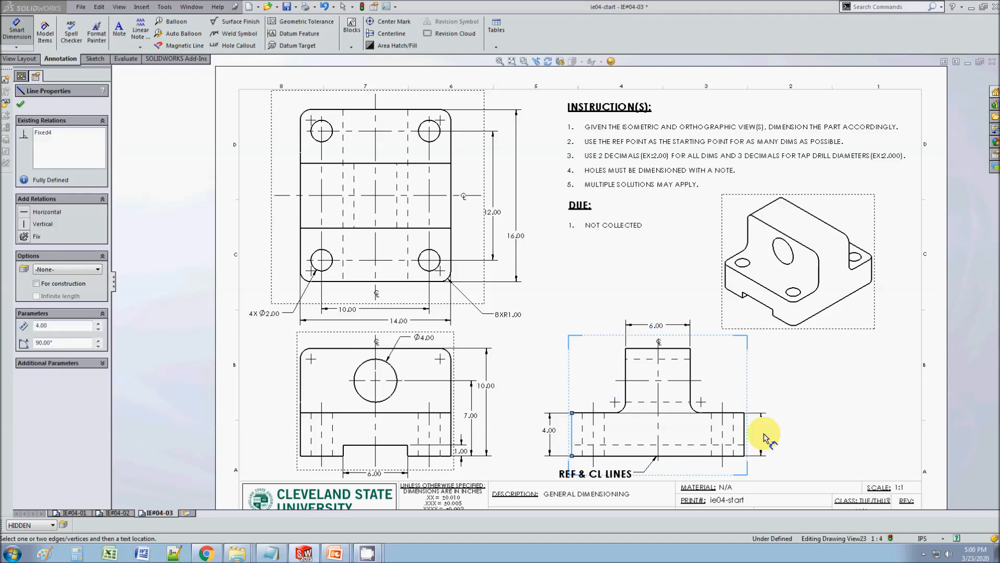
pyautogui.click(745, 430)
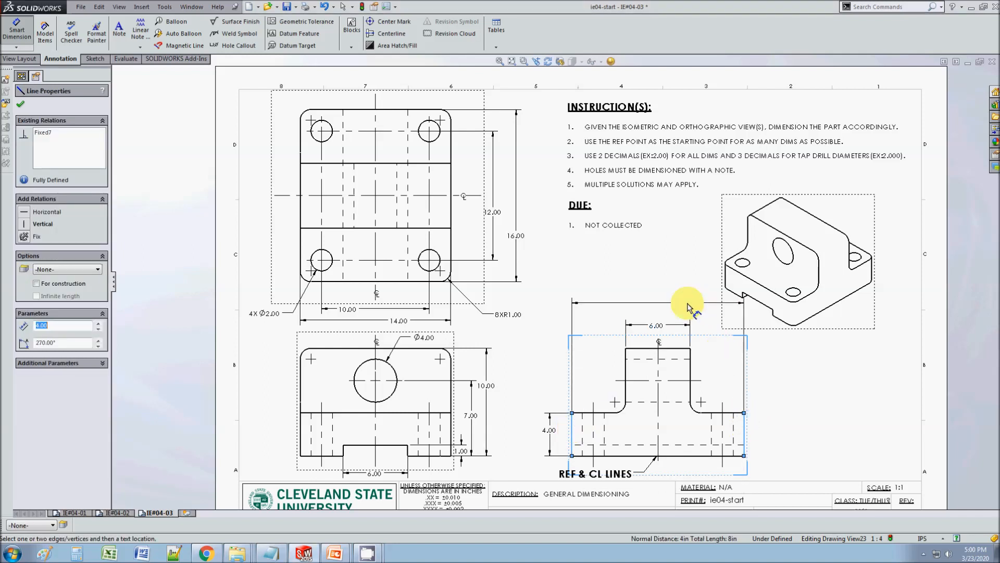
pyautogui.press('Escape')
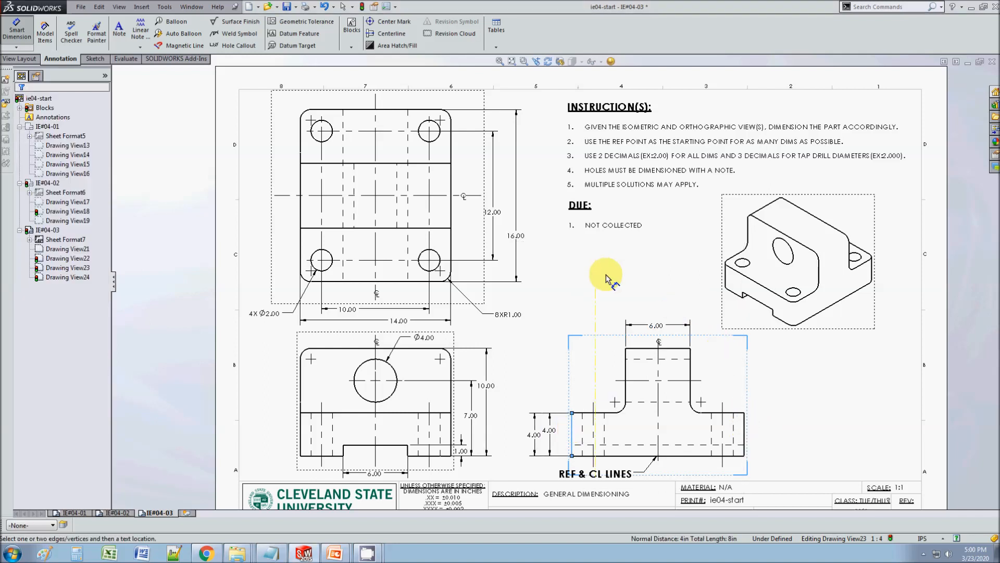
pyautogui.press('Escape')
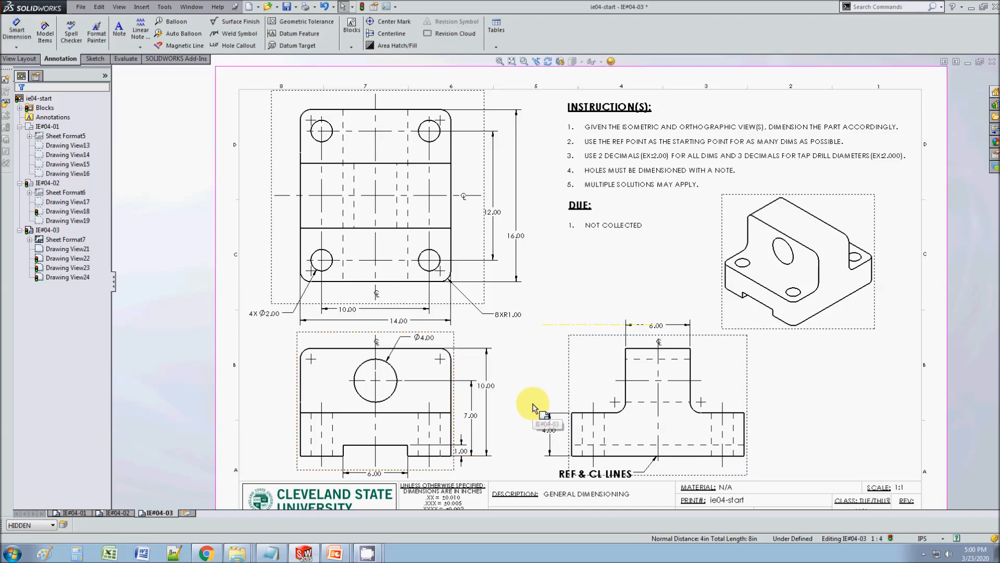
# Review the sheet's dimensions by selecting the overall sizes, slot, base and upright sizes, hole locations, and the radius and diameter notes together.
pyautogui.moveTo(533, 406); pyautogui.dragTo(545, 408, button='middle')
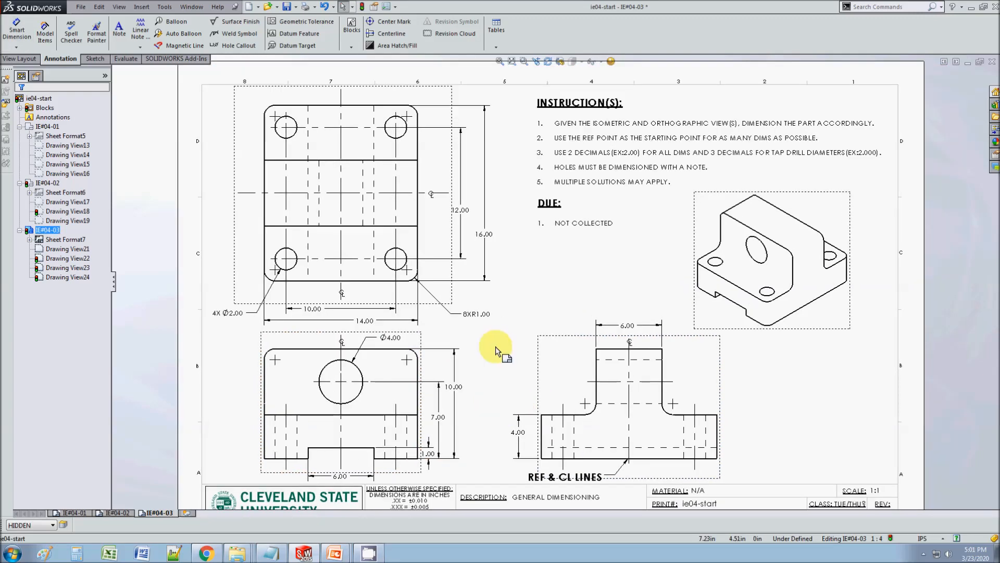
pyautogui.moveTo(496, 350); pyautogui.dragTo(510, 349, button='middle')
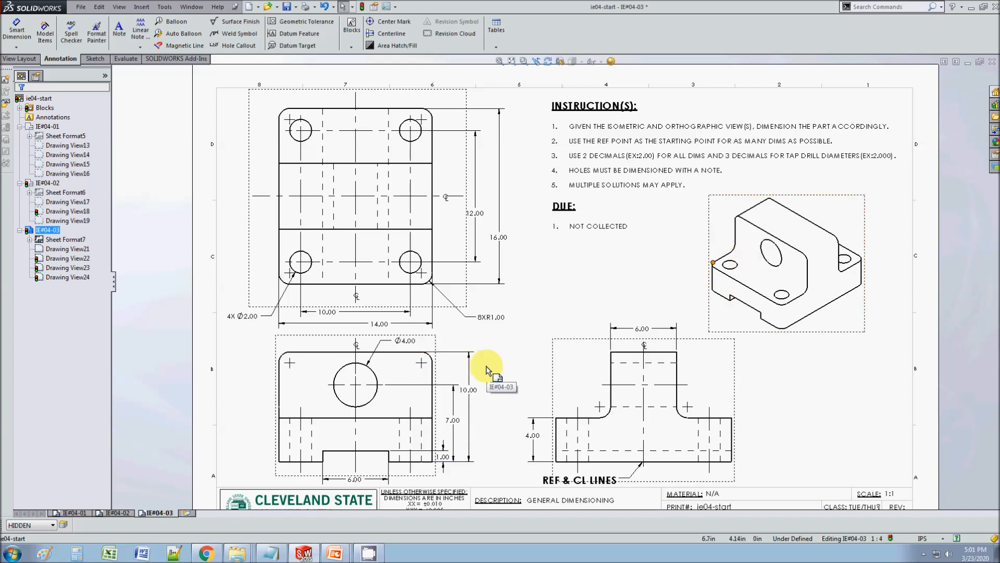
pyautogui.click(470, 371)
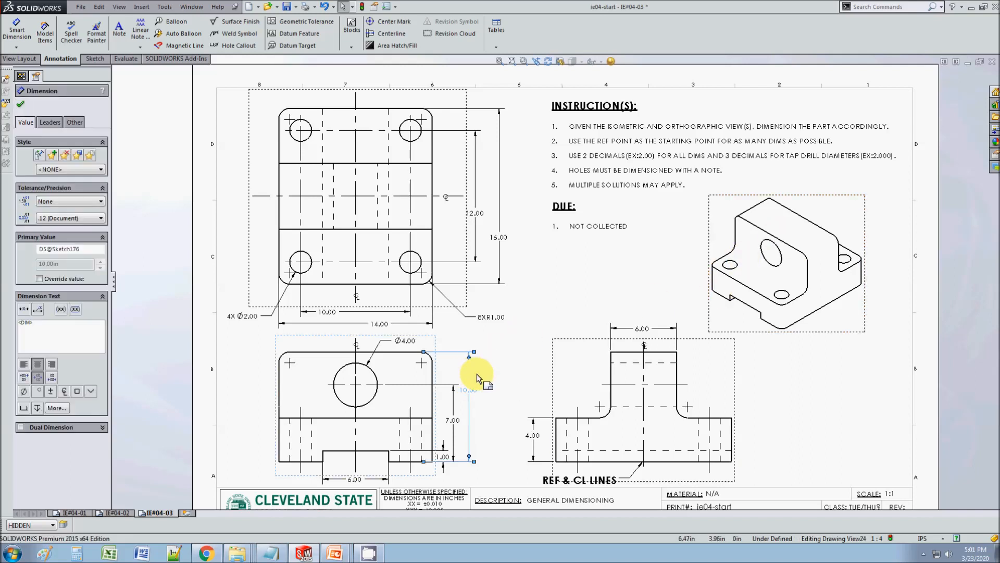
pyautogui.keyDown('ctrl'); pyautogui.click(499, 237); pyautogui.keyUp('ctrl')
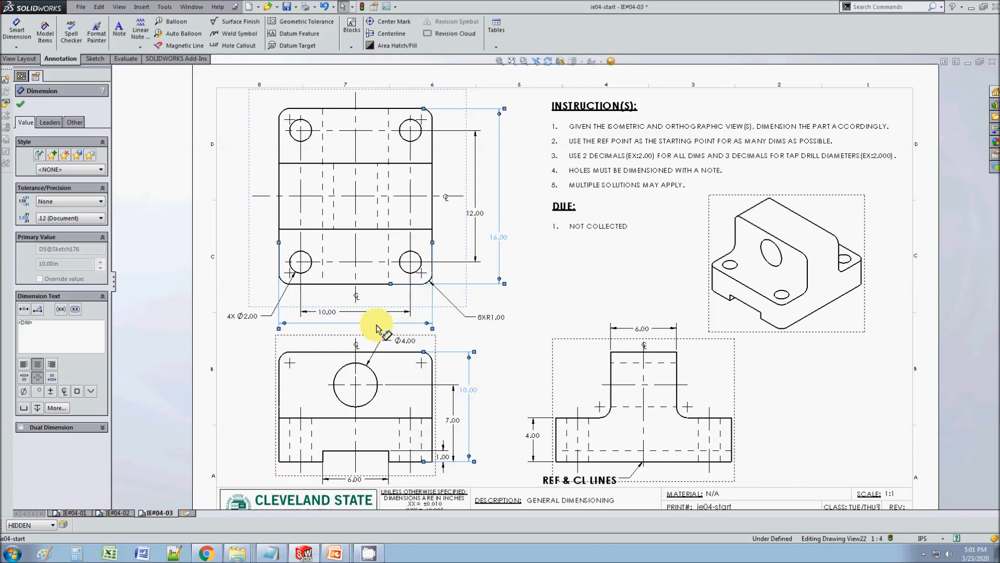
pyautogui.keyDown('ctrl'); pyautogui.click(383, 476); pyautogui.keyUp('ctrl')
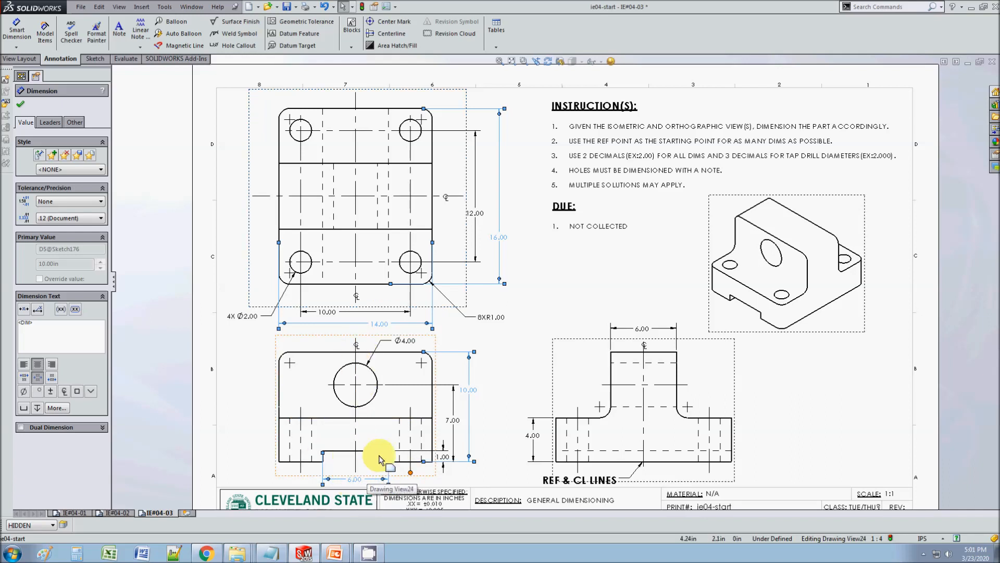
pyautogui.keyDown('ctrl'); pyautogui.click(442, 456); pyautogui.keyUp('ctrl')
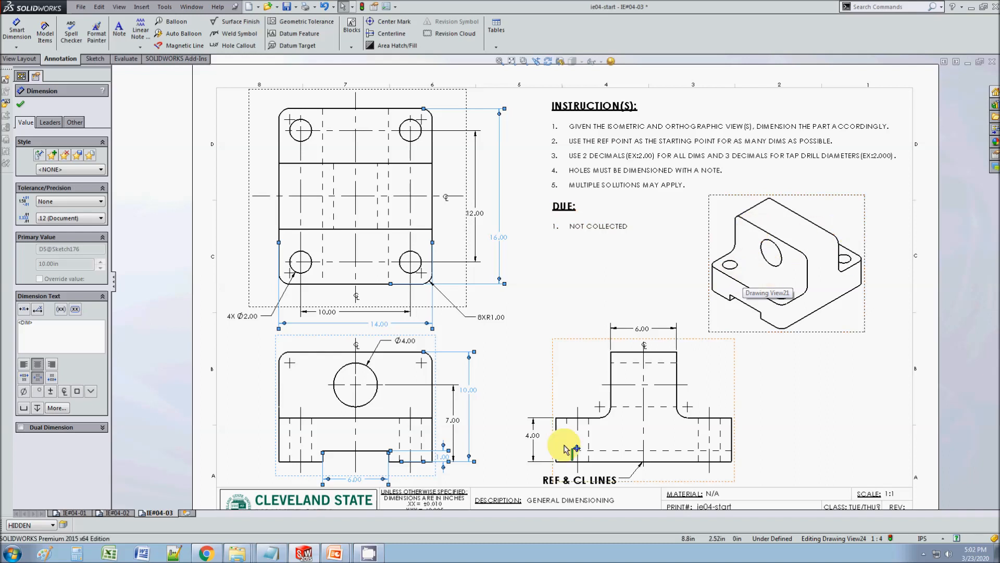
pyautogui.keyDown('ctrl'); pyautogui.click(533, 440); pyautogui.keyUp('ctrl')
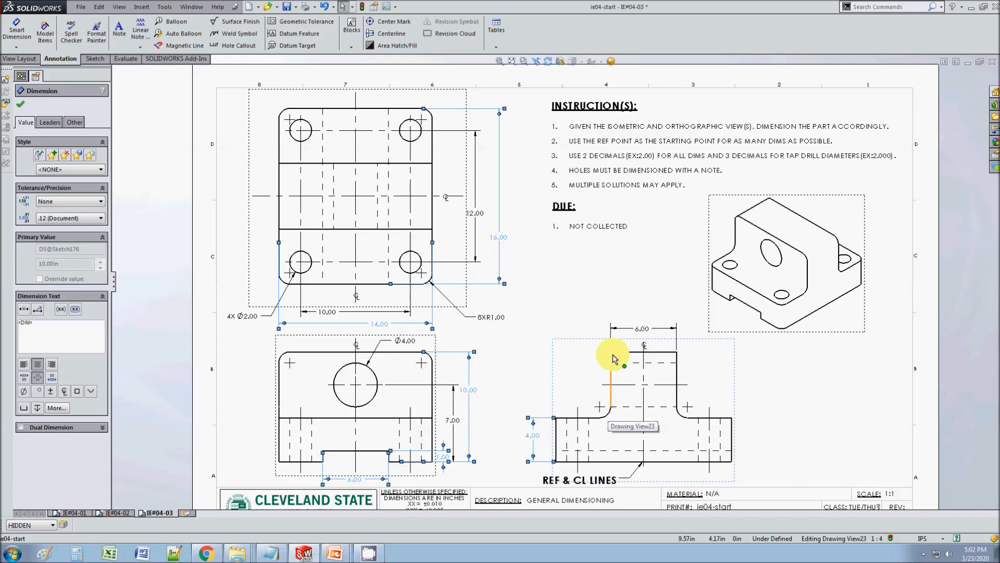
pyautogui.click(644, 329)
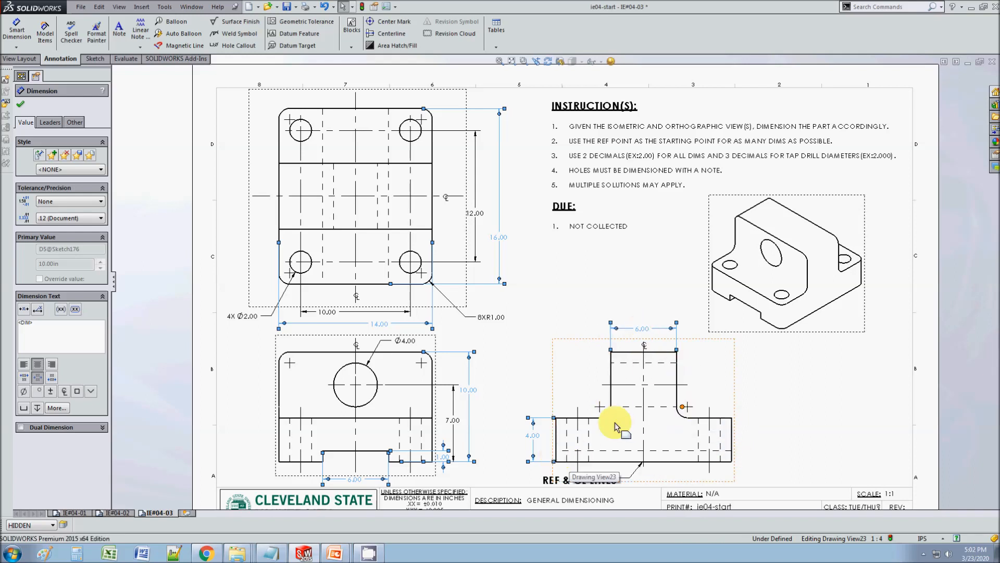
pyautogui.click(501, 319)
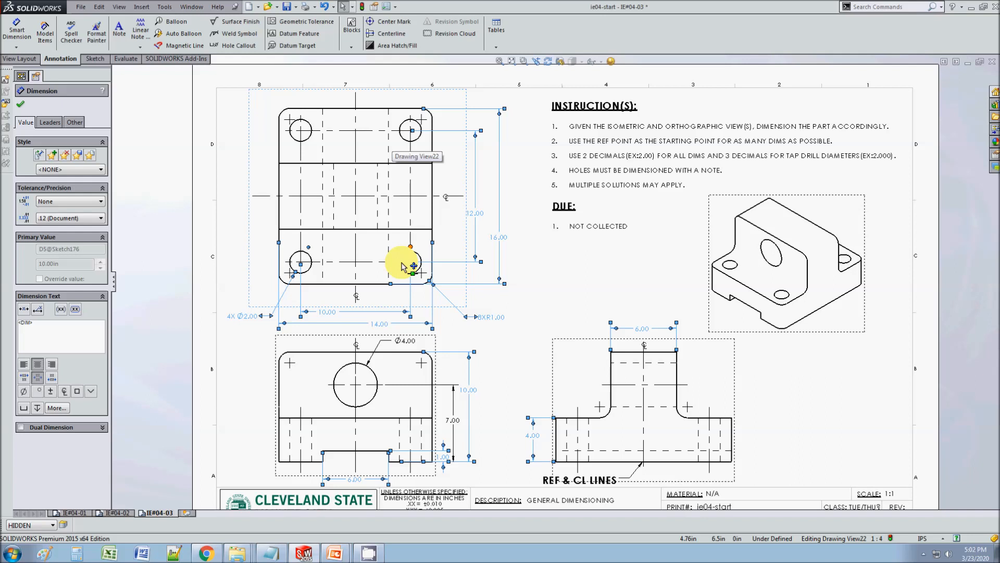
pyautogui.click(400, 343)
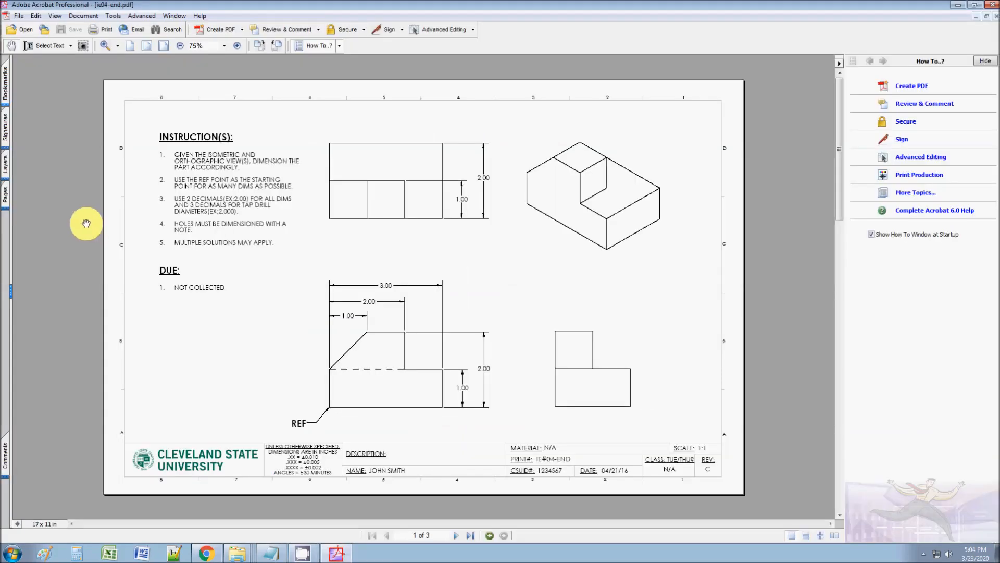
# Look through the three dimensioned solution drawings of ie04-end.pdf in Adobe Acrobat for comparison.
pyautogui.scroll(-2, 86, 223)
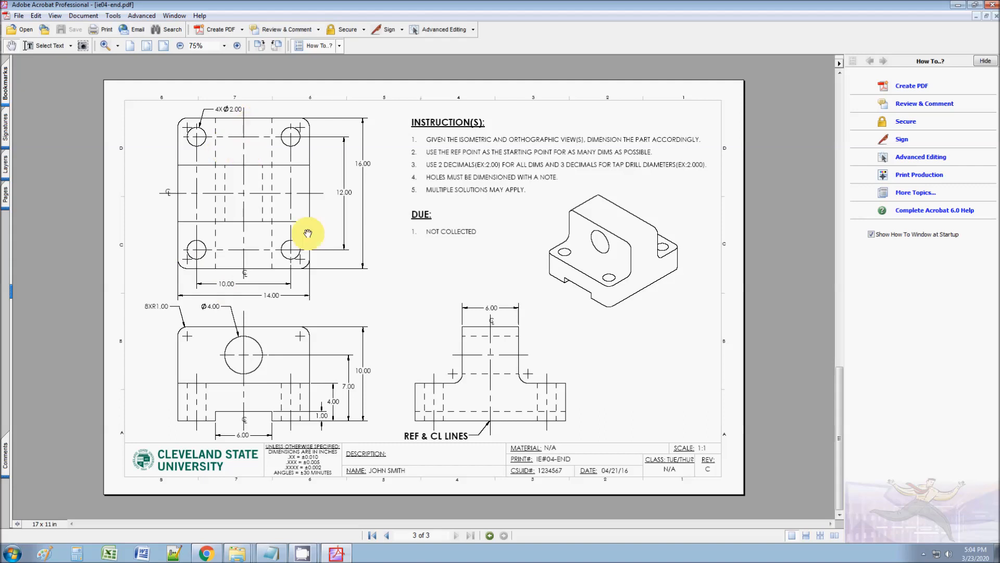
pyautogui.scroll(1, 369, 380)
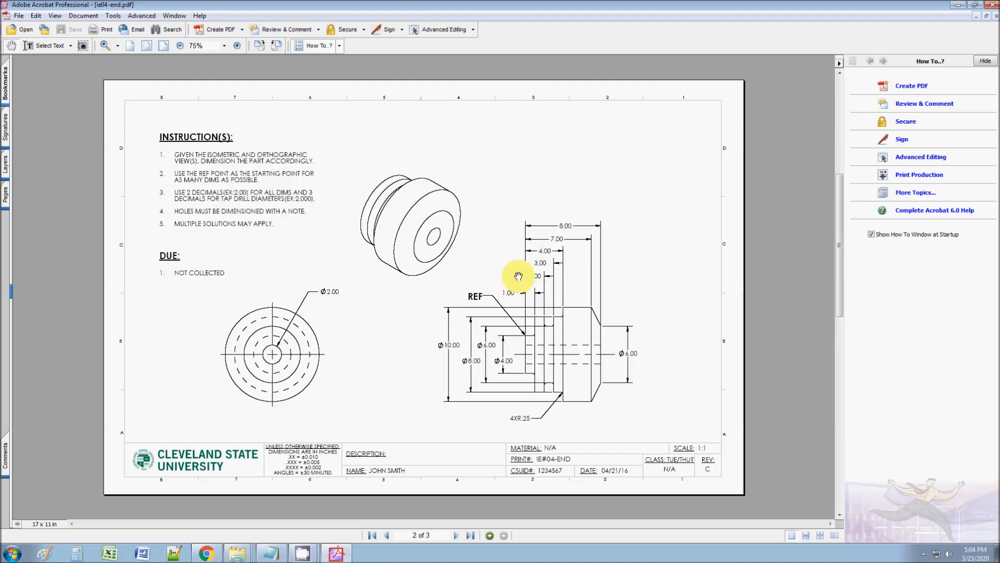
pyautogui.scroll(1, 484, 220)
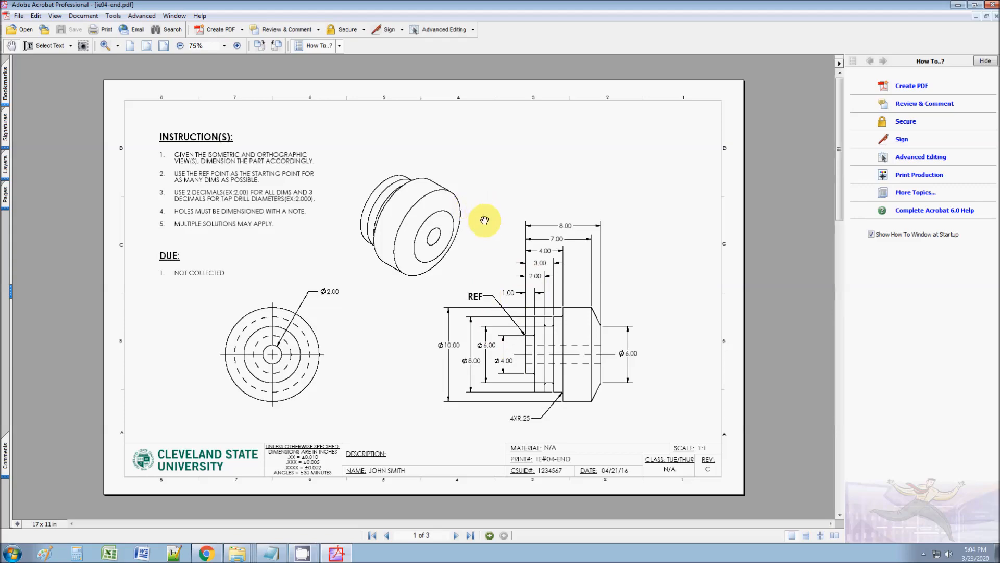